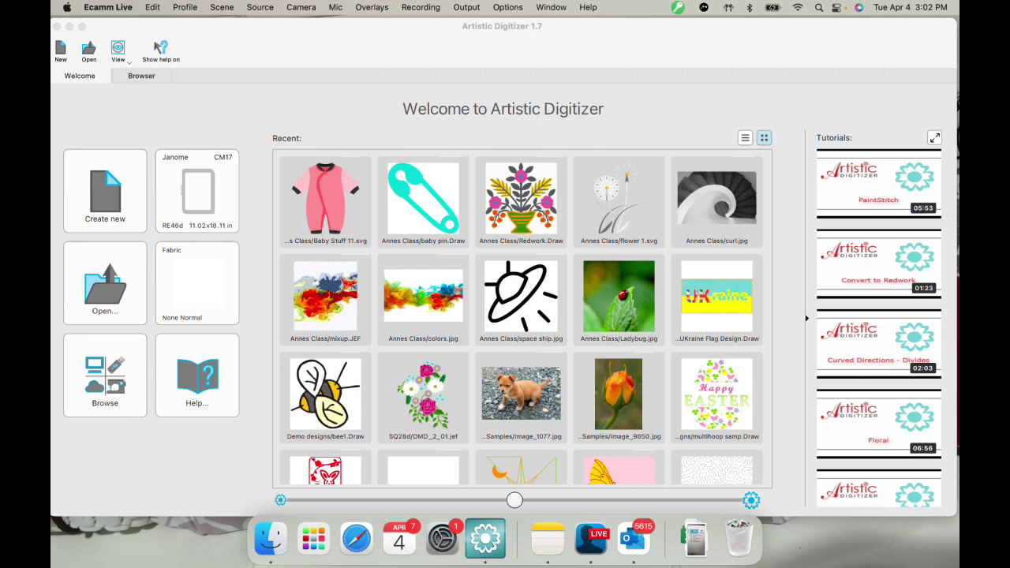
Bring the Artistic Digitizer window to the front, showing the Welcome page
{"action": "left_click", "coordinate": [368, 124]}
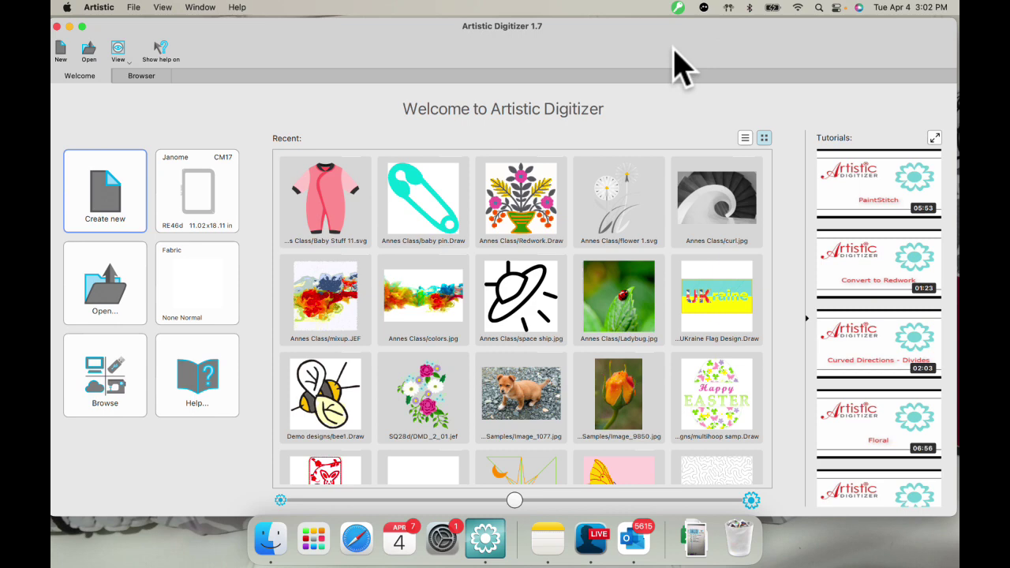
Start a new blank design and add the lettering 'A' in font xpg089
{"action": "left_click", "coordinate": [106, 201]}
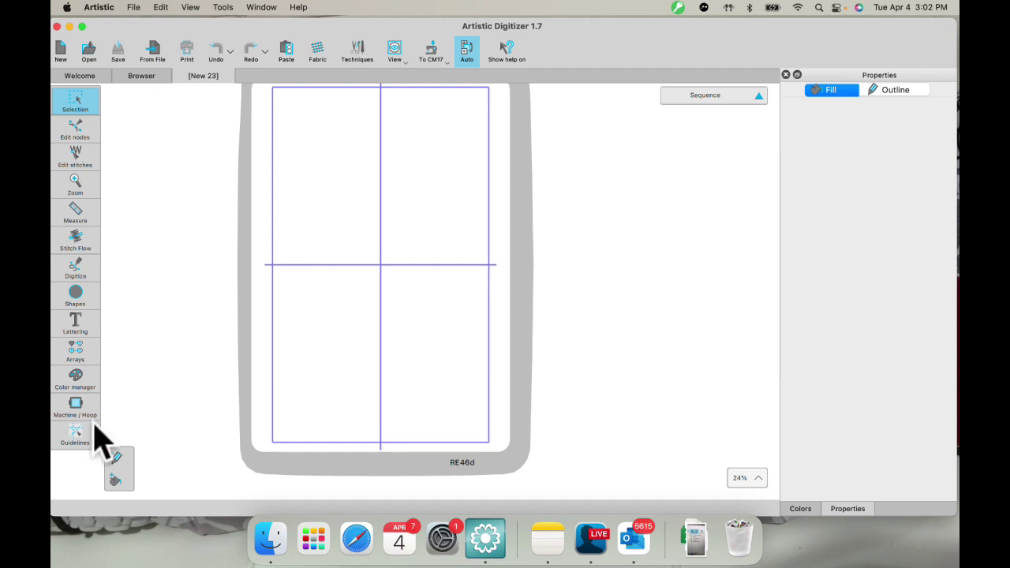
{"action": "left_click", "coordinate": [108, 319]}
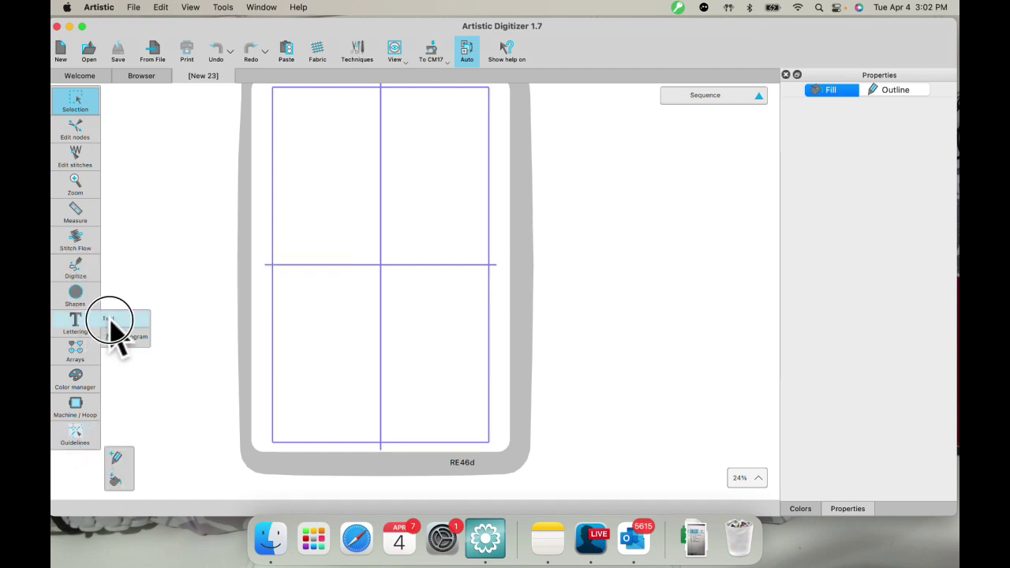
{"action": "left_click", "coordinate": [300, 255]}
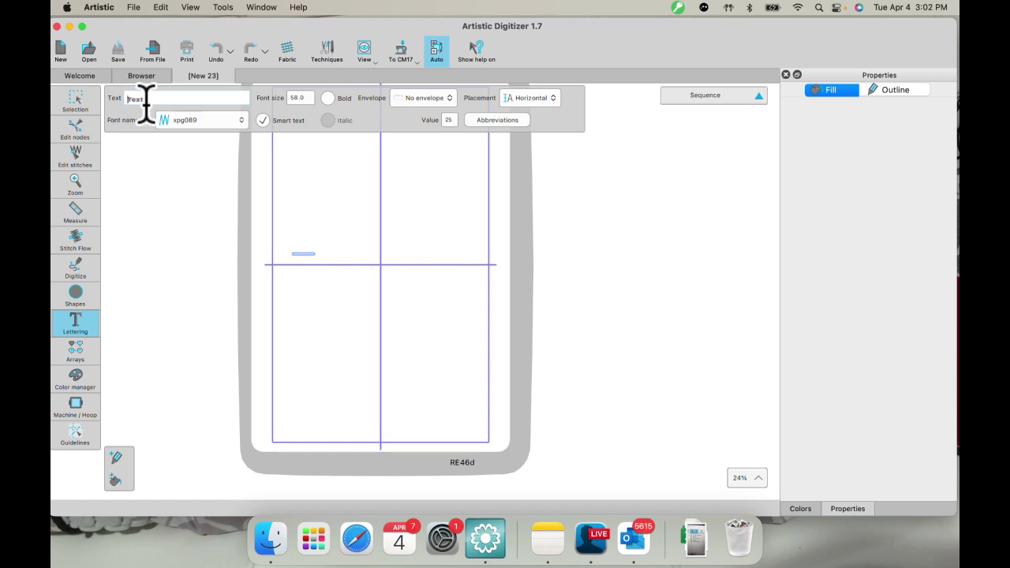
{"action": "type", "text": "A"}
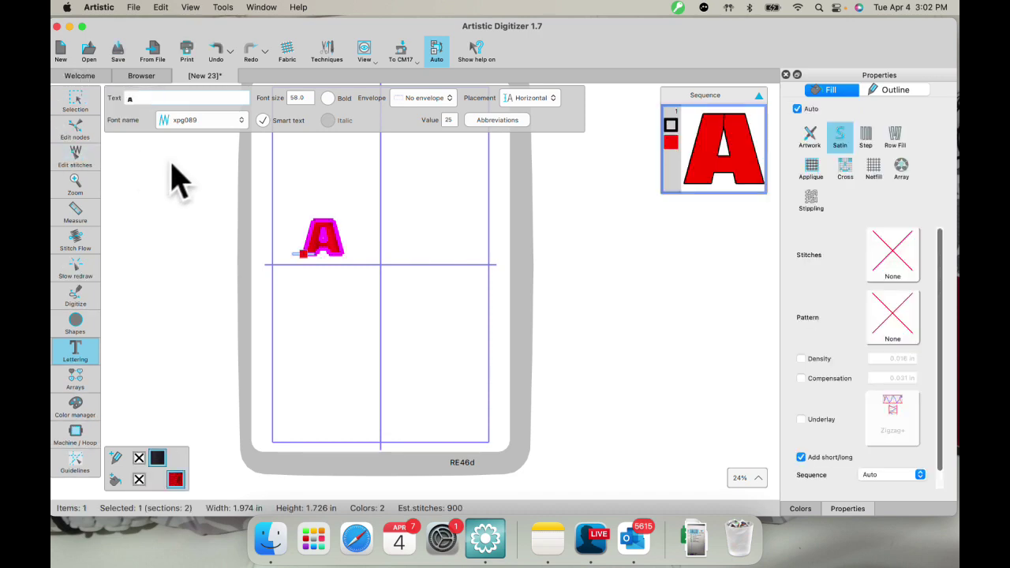
{"action": "left_click", "coordinate": [198, 121]}
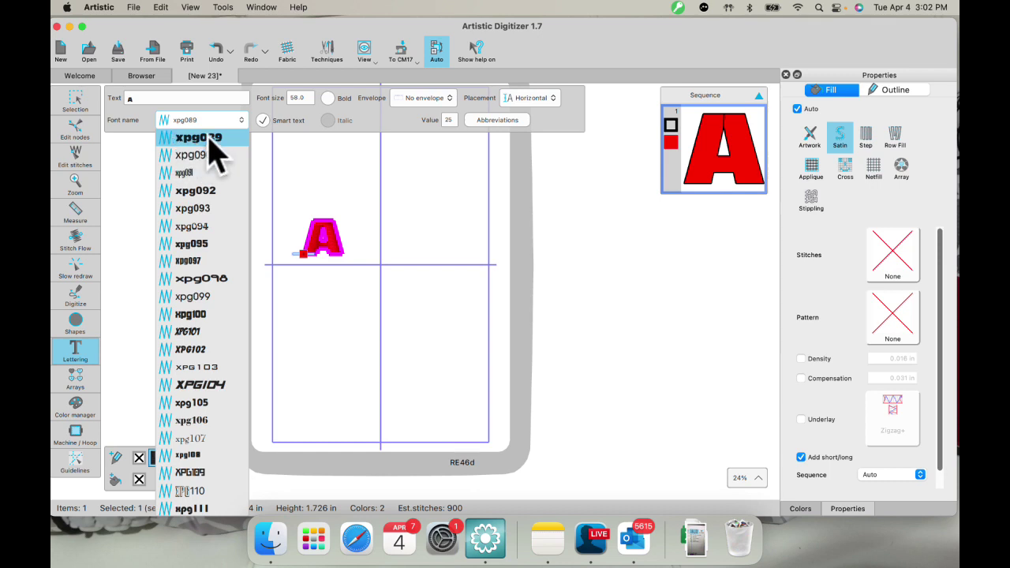
{"action": "left_click", "coordinate": [74, 112]}
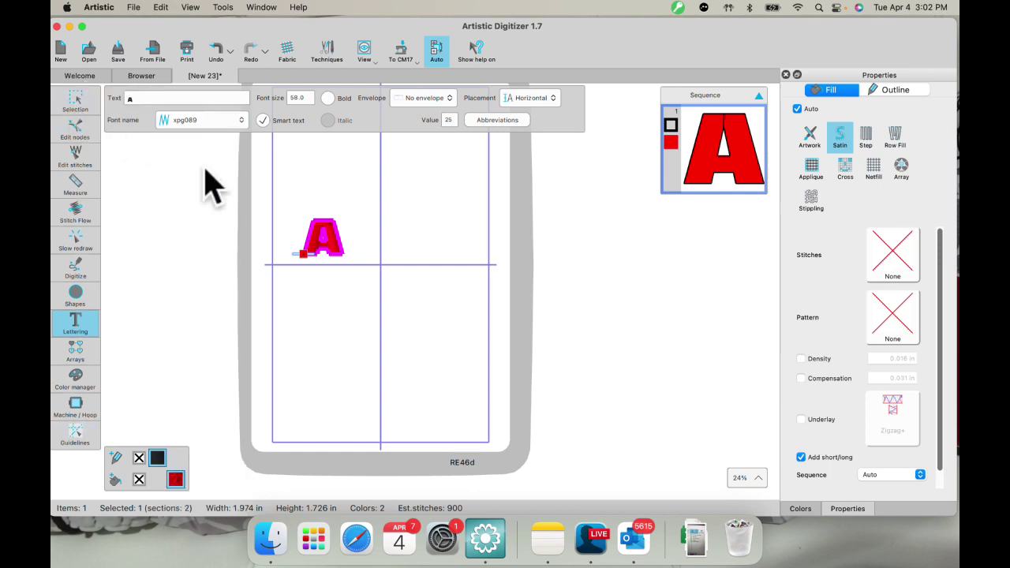
Resize the letter A to about 10.376 × 12.706 in and centre it in the hoop
{"action": "left_click", "coordinate": [75, 103]}
{"action": "left_click_drag", "start_coordinate": [350, 218], "coordinate": [453, 186]}
{"action": "left_click_drag", "start_coordinate": [295, 257], "coordinate": [273, 283]}
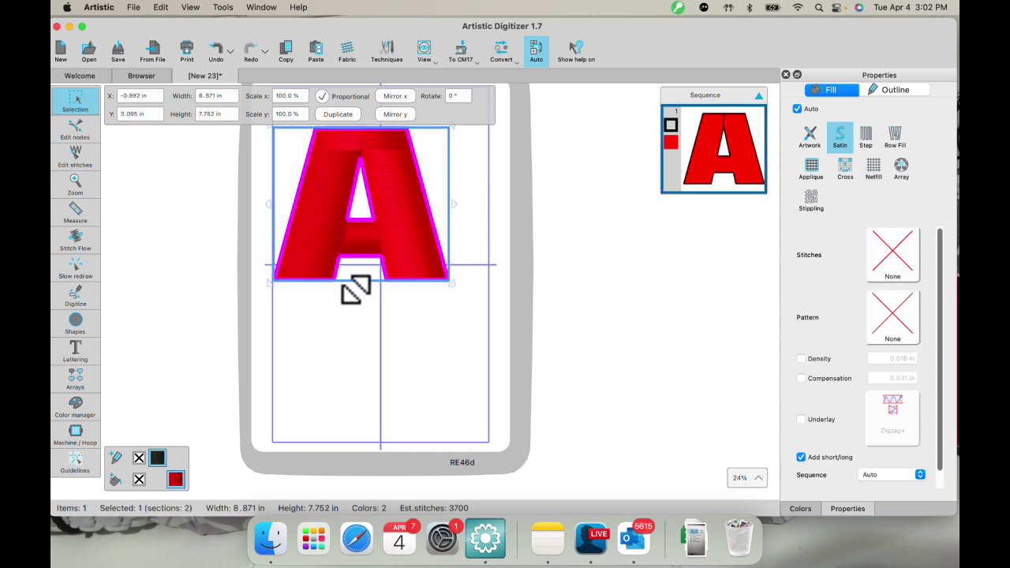
{"action": "left_click_drag", "start_coordinate": [366, 289], "coordinate": [382, 377]}
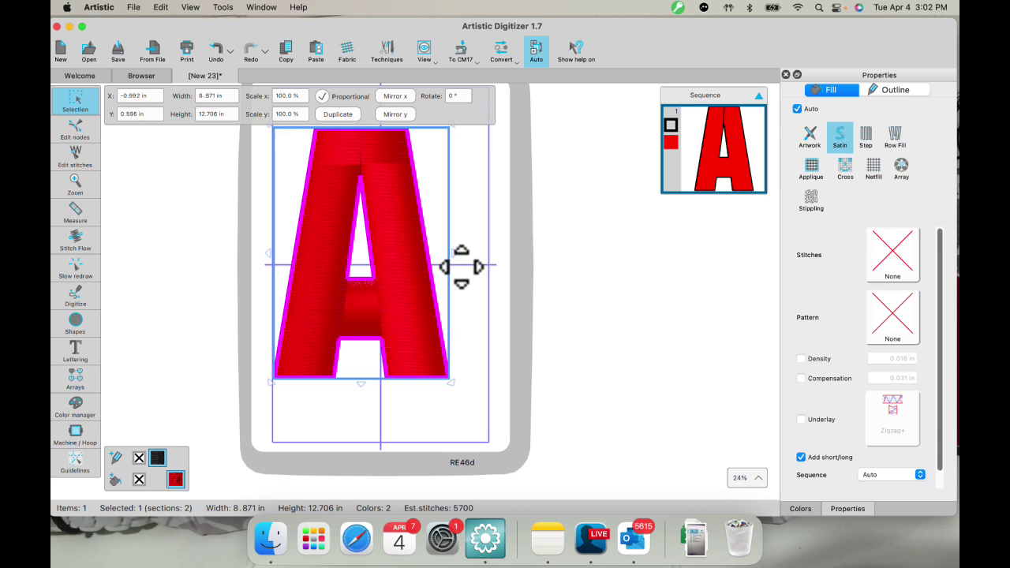
{"action": "left_click_drag", "start_coordinate": [463, 256], "coordinate": [491, 257]}
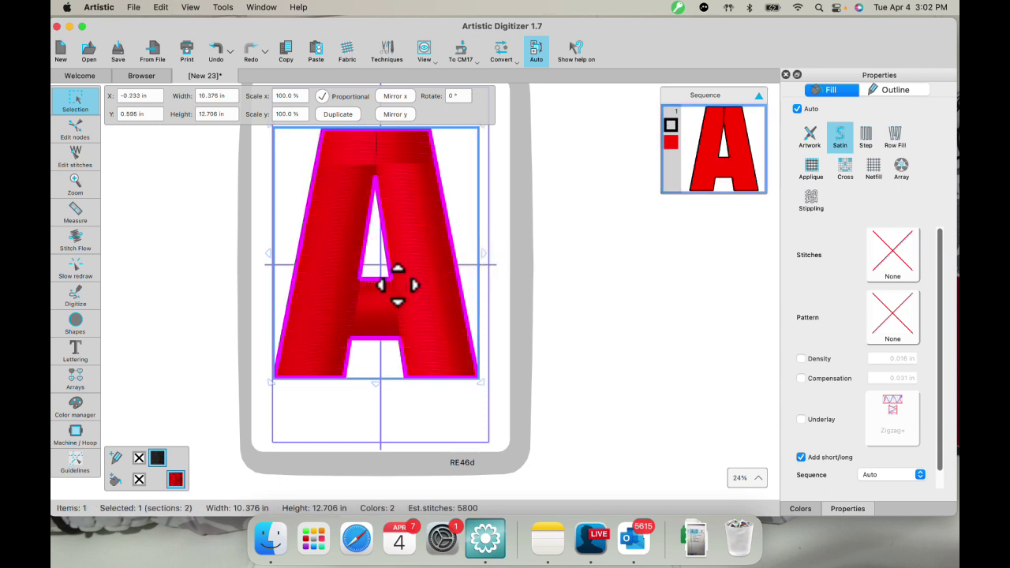
{"action": "left_click", "coordinate": [477, 63]}
{"action": "left_click", "coordinate": [497, 127]}
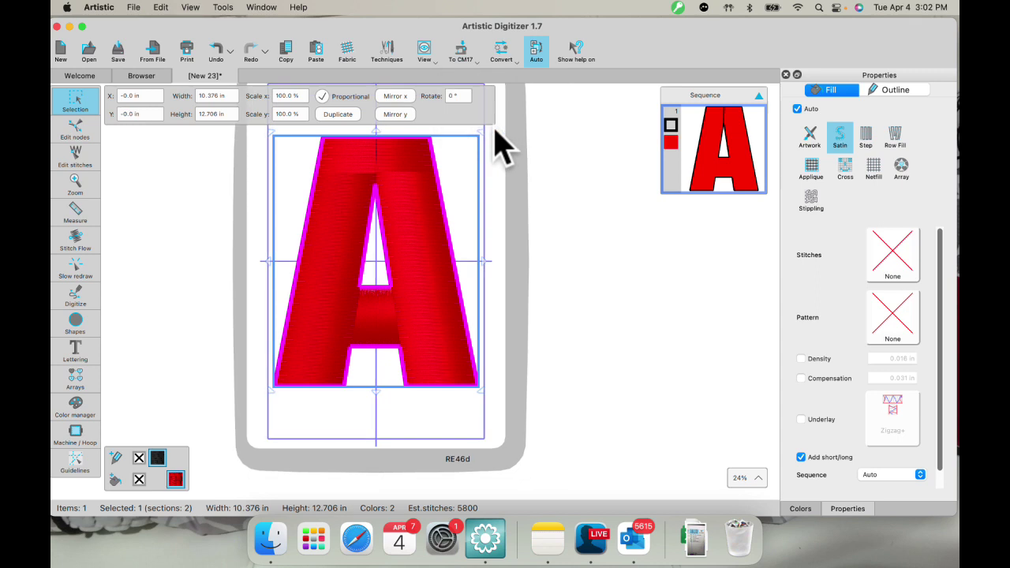
{"action": "left_click", "coordinate": [191, 202]}
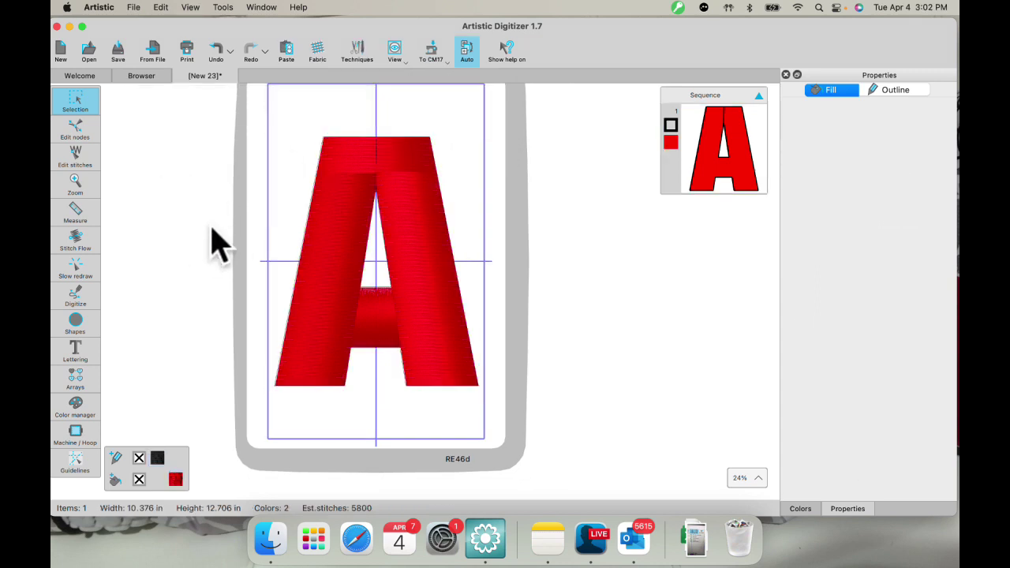
Draw a small 1.45 in circle, colour it black, and move it to the A's upper left
{"action": "left_click", "coordinate": [76, 325]}
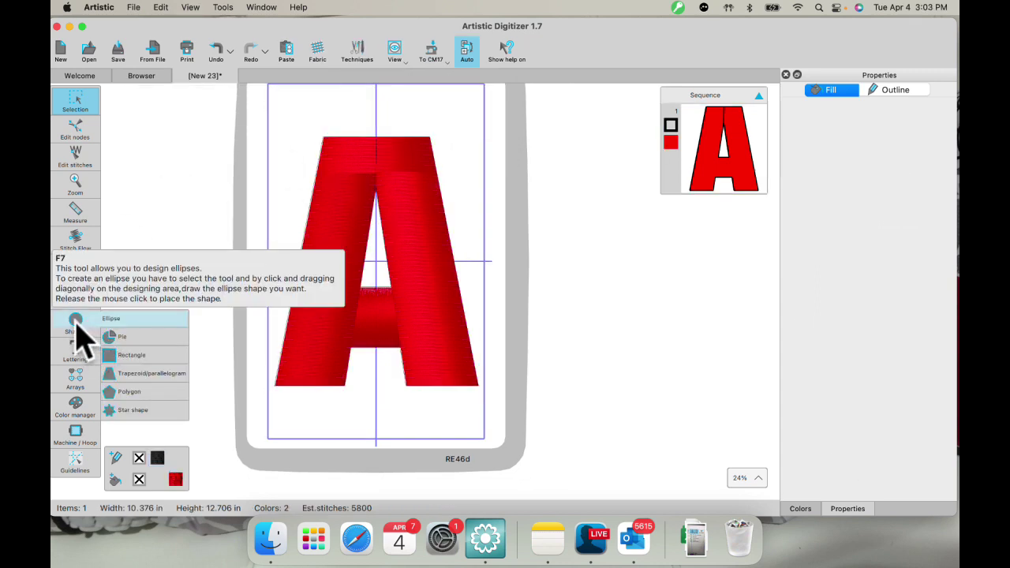
{"action": "left_click", "coordinate": [75, 321]}
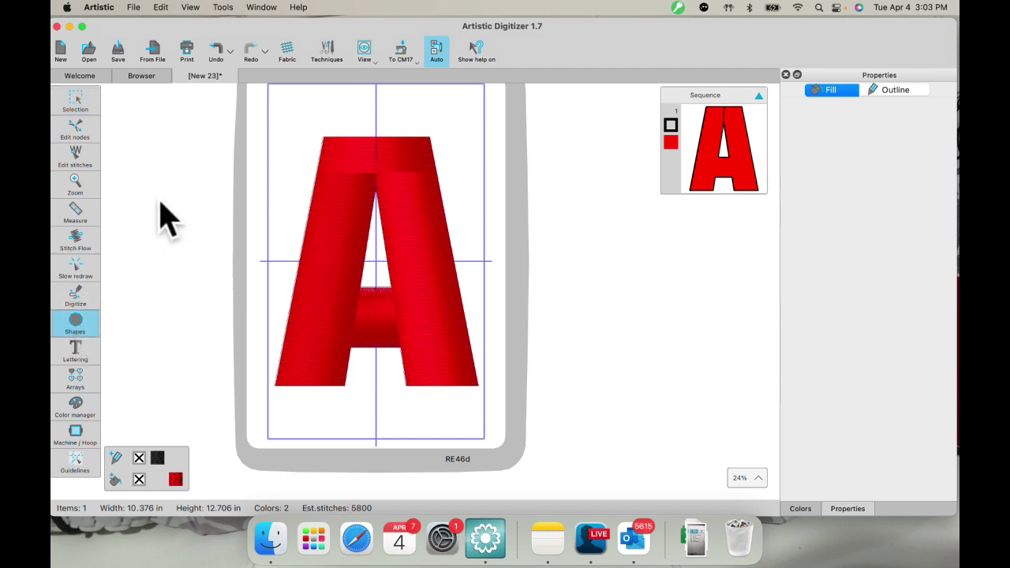
{"action": "left_click_drag", "start_coordinate": [162, 207], "coordinate": [173, 228]}
{"action": "left_click", "coordinate": [74, 100]}
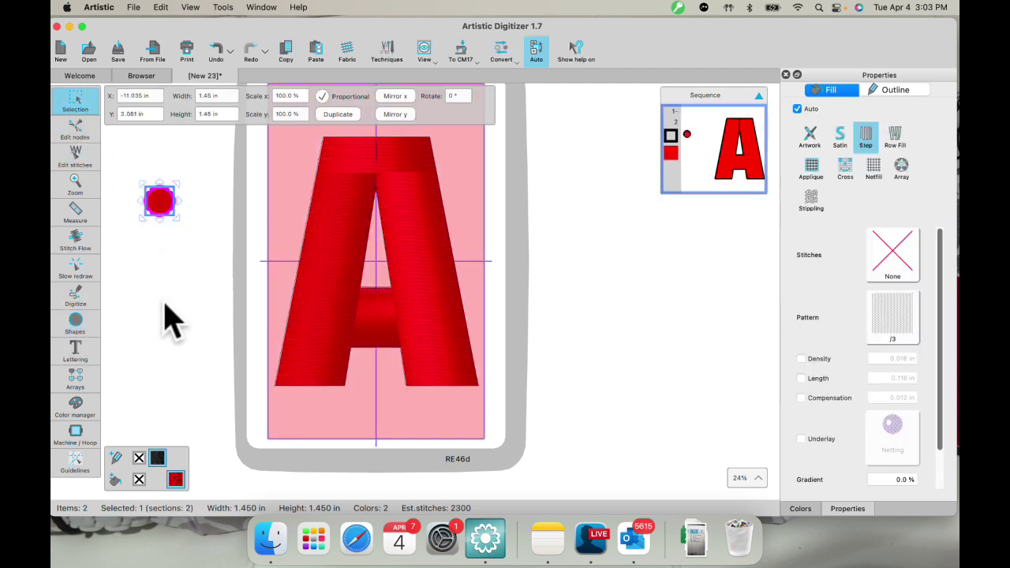
{"action": "left_click", "coordinate": [157, 479]}
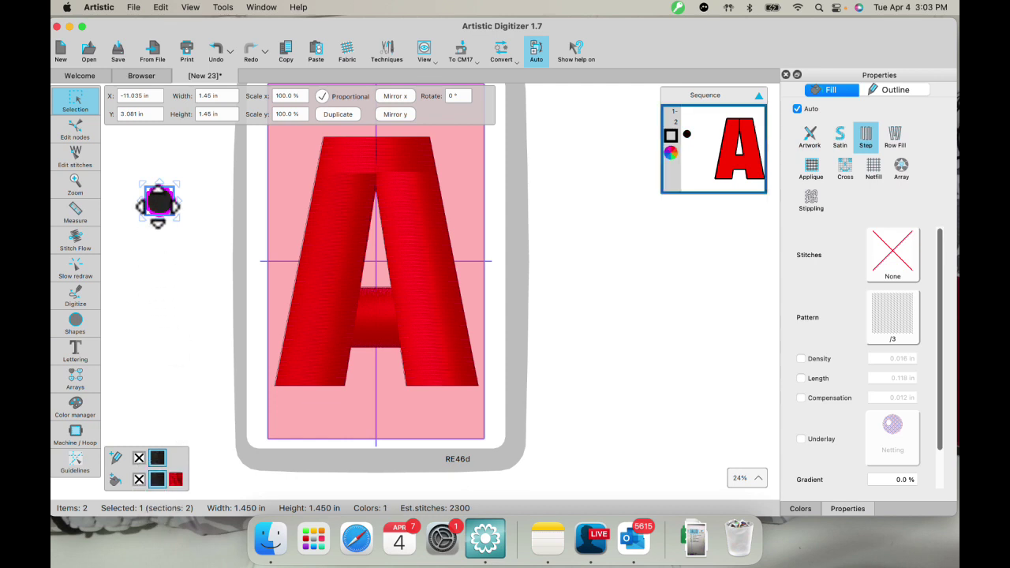
{"action": "left_click_drag", "start_coordinate": [159, 202], "coordinate": [290, 164]}
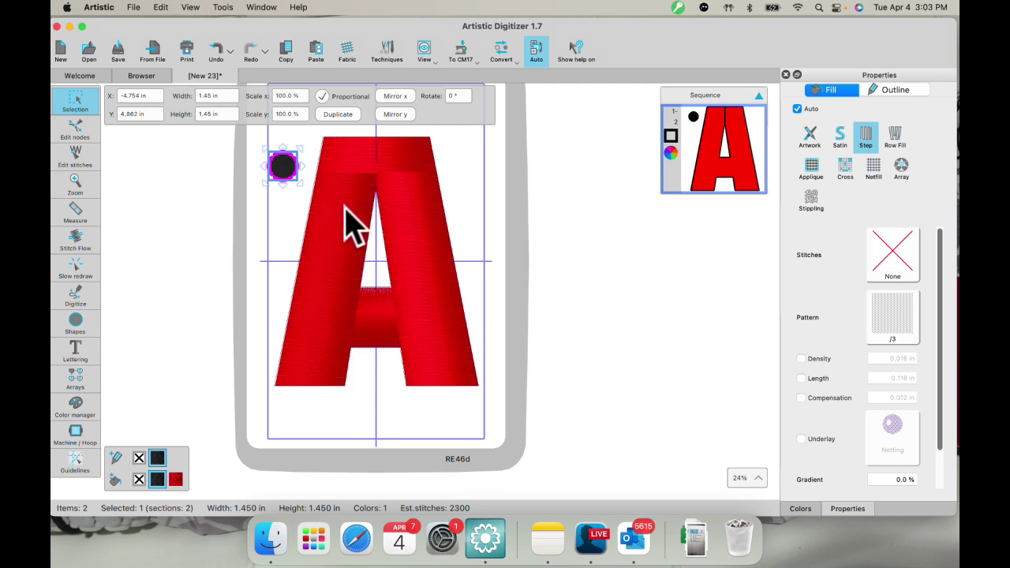
Fill the letter A with an array of the circle, using the Shape fit layout
{"action": "left_click", "coordinate": [343, 209], "text": "shift"}
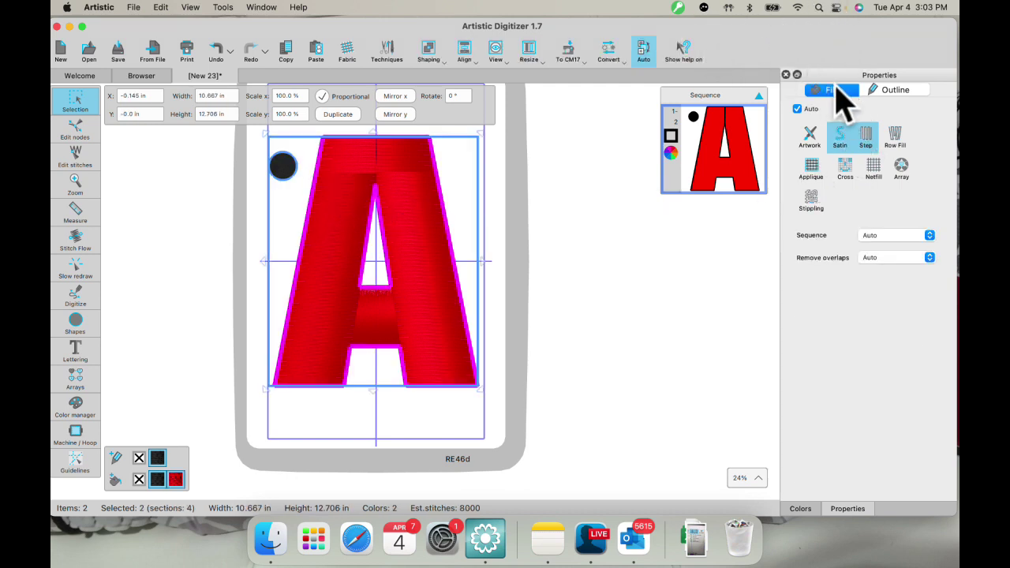
{"action": "left_click", "coordinate": [901, 168]}
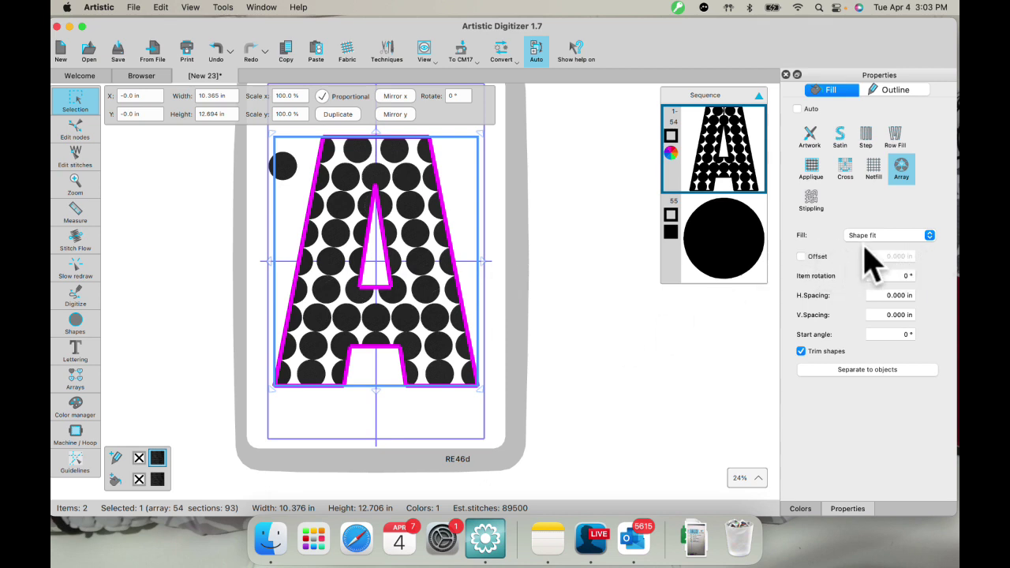
{"action": "left_click", "coordinate": [930, 234]}
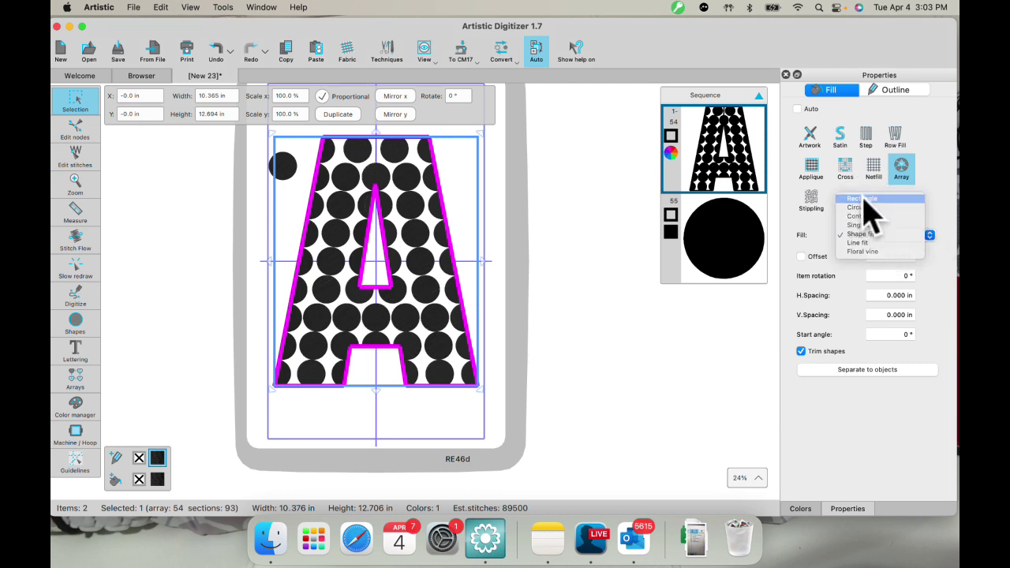
{"action": "left_click", "coordinate": [860, 199]}
{"action": "left_click", "coordinate": [931, 235]}
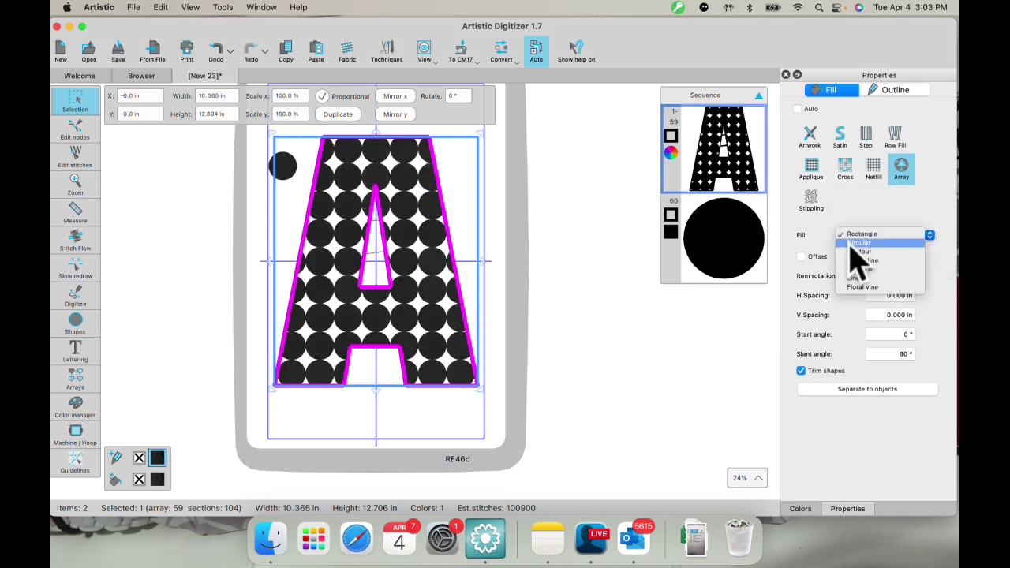
{"action": "left_click", "coordinate": [853, 245]}
{"action": "left_click", "coordinate": [929, 236]}
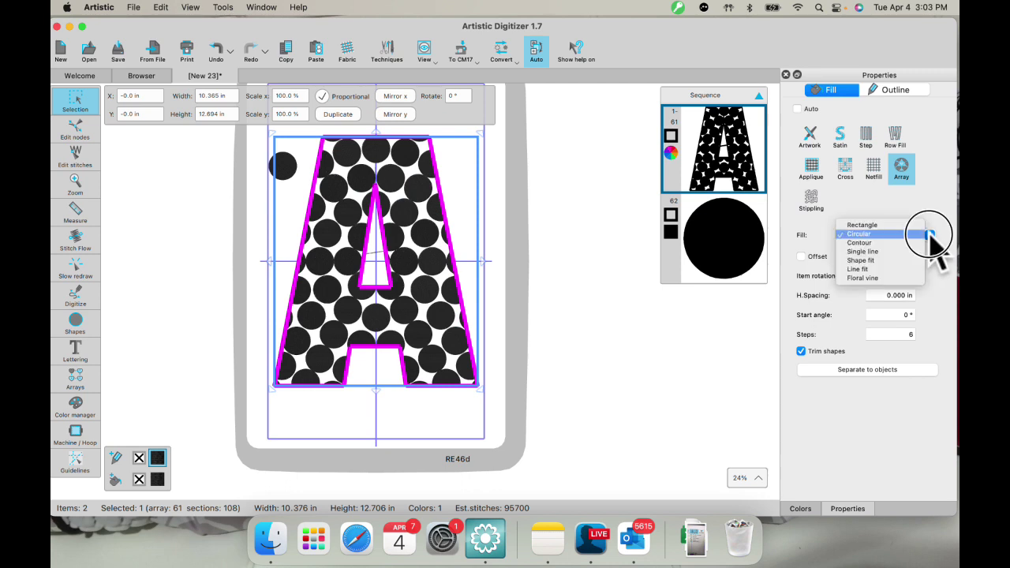
{"action": "left_click", "coordinate": [880, 260]}
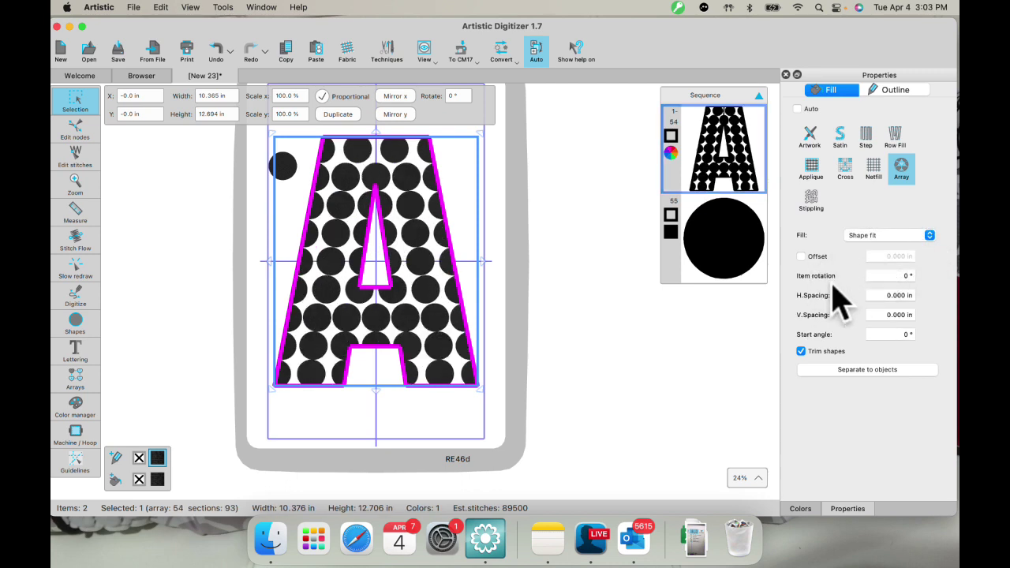
Set the array spacing to 0.201 by 0.299 in with a 21° start angle
{"action": "left_click", "coordinate": [900, 295]}
{"action": "type", "text": "-0.3"}
{"action": "key", "text": "Return"}
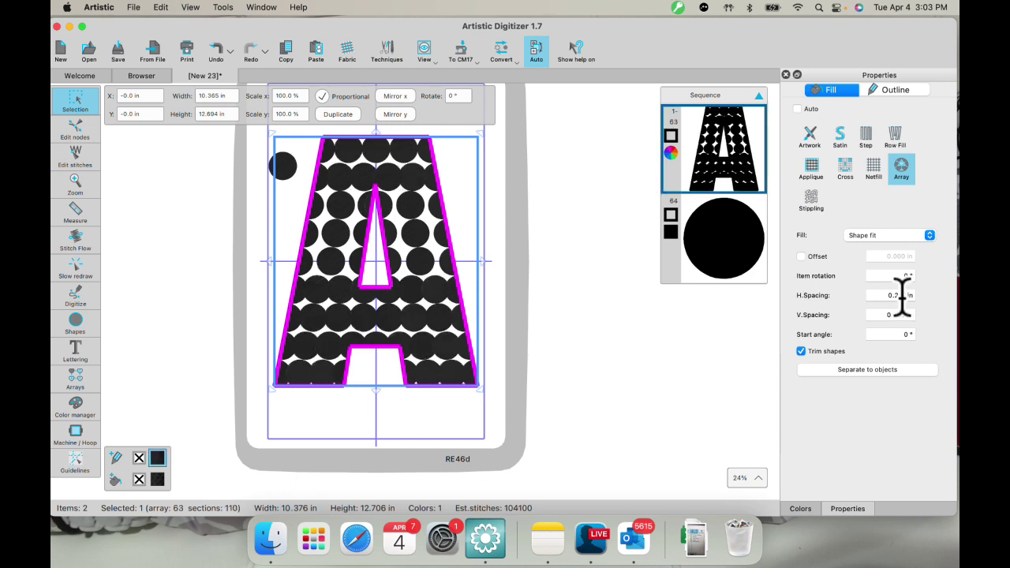
{"action": "key", "text": "Return"}
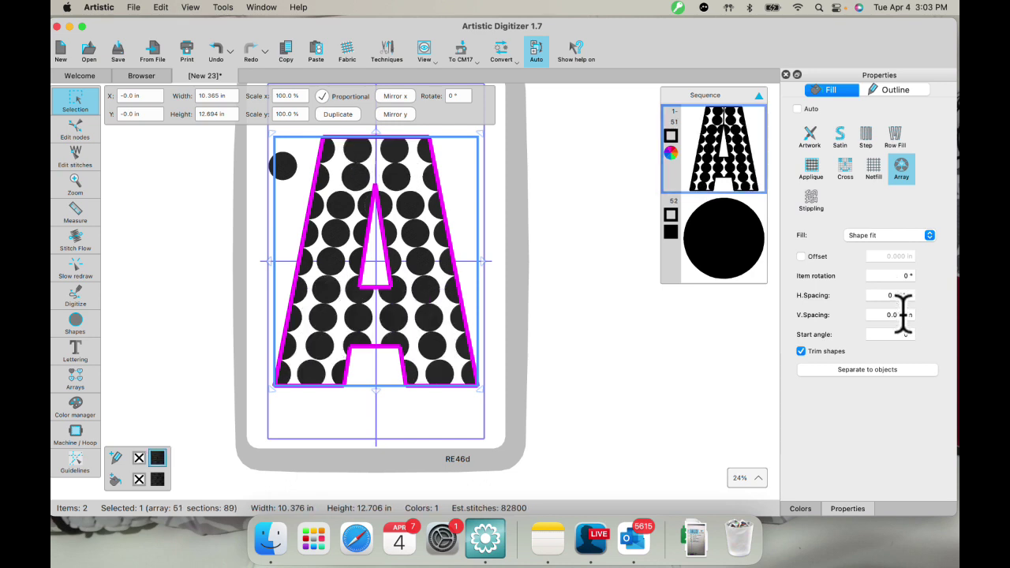
{"action": "key", "text": "Down"}
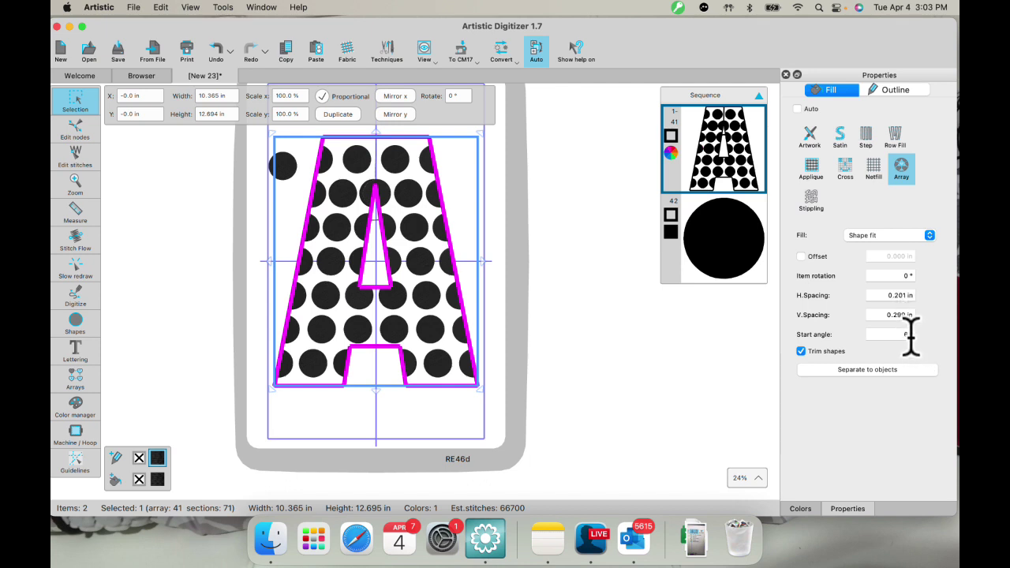
{"action": "key", "text": "Up"}
{"action": "key", "text": "Up"}
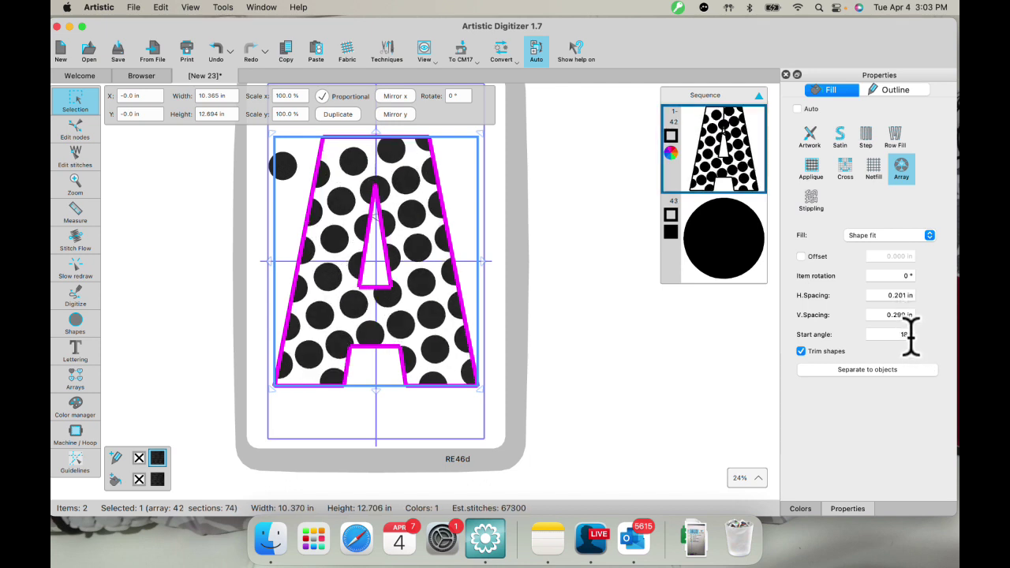
{"action": "key", "text": "Up"}
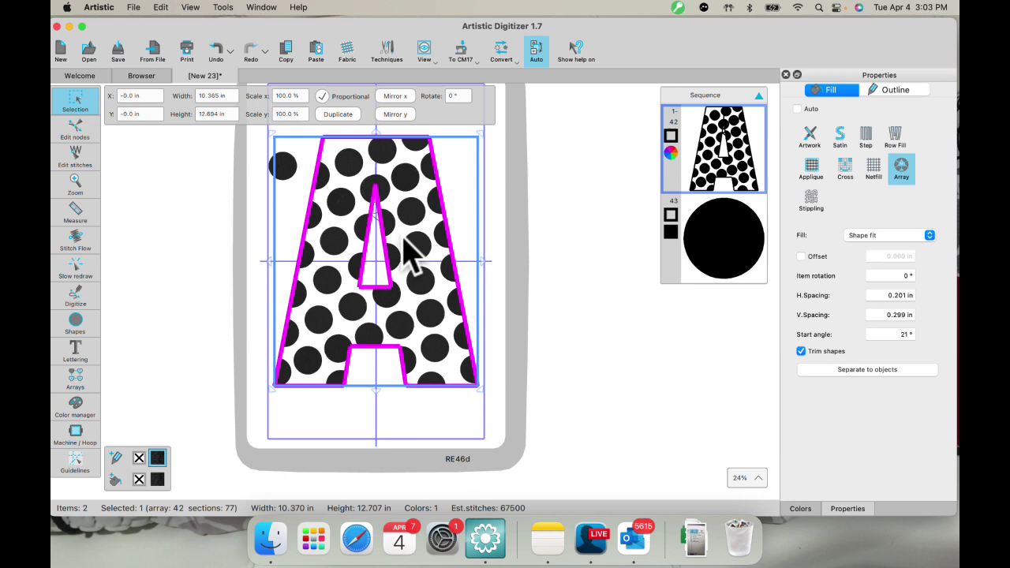
Give the letter A a satin outline 4.0 mm (0.157 in) wide
{"action": "left_click", "coordinate": [227, 239]}
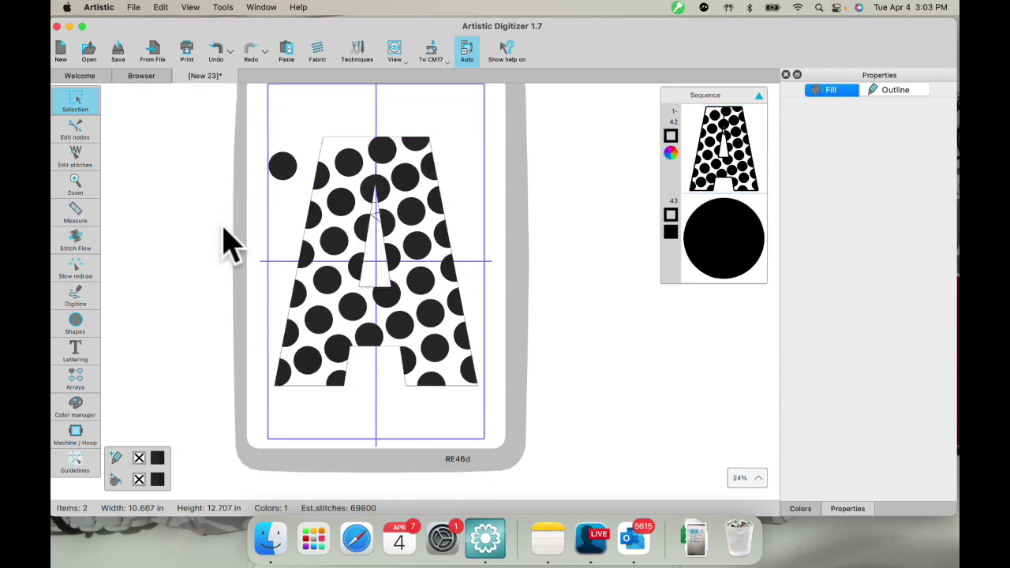
{"action": "left_click", "coordinate": [349, 156]}
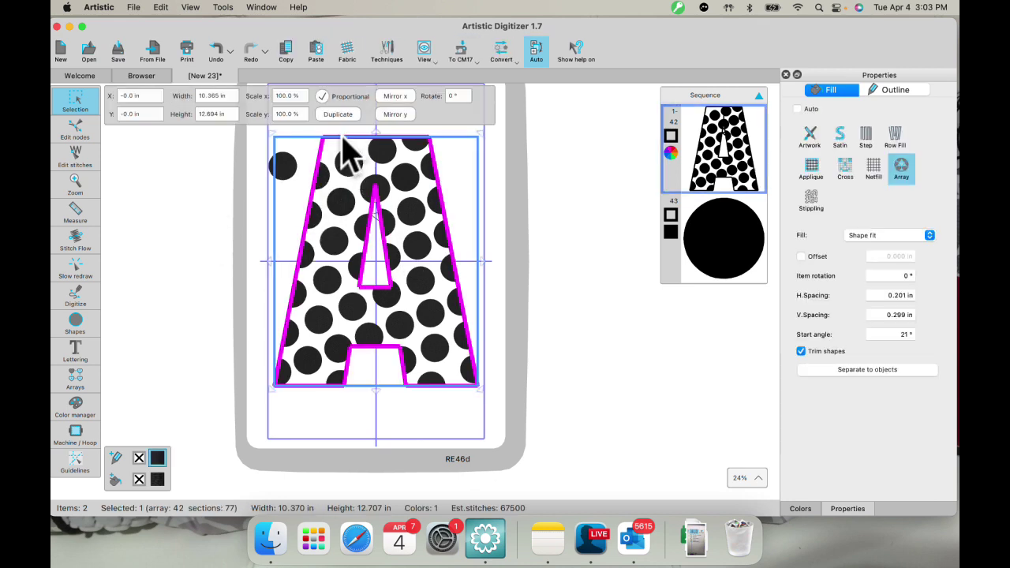
{"action": "left_click", "coordinate": [892, 91]}
{"action": "left_click", "coordinate": [883, 140]}
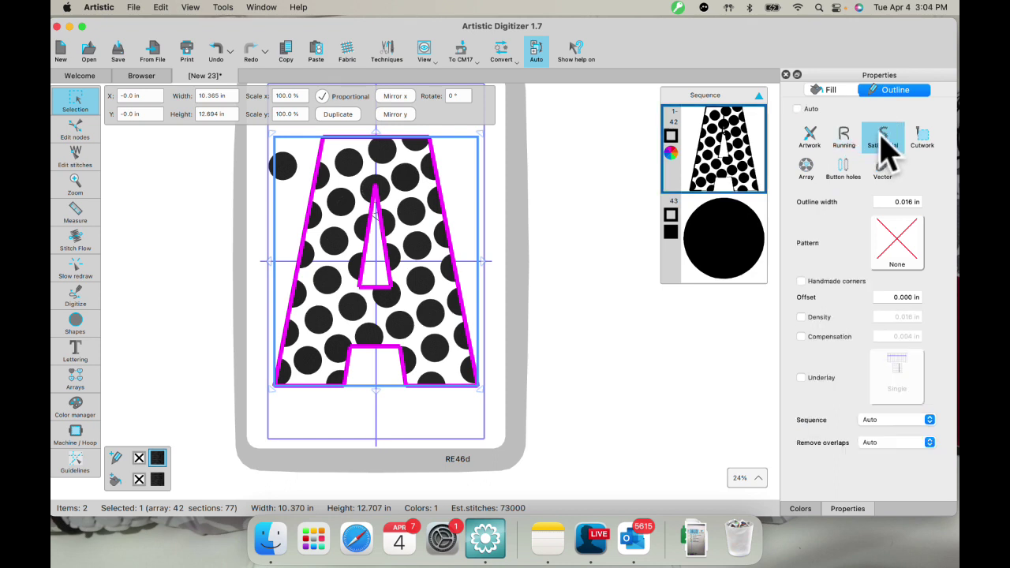
{"action": "left_click", "coordinate": [877, 202]}
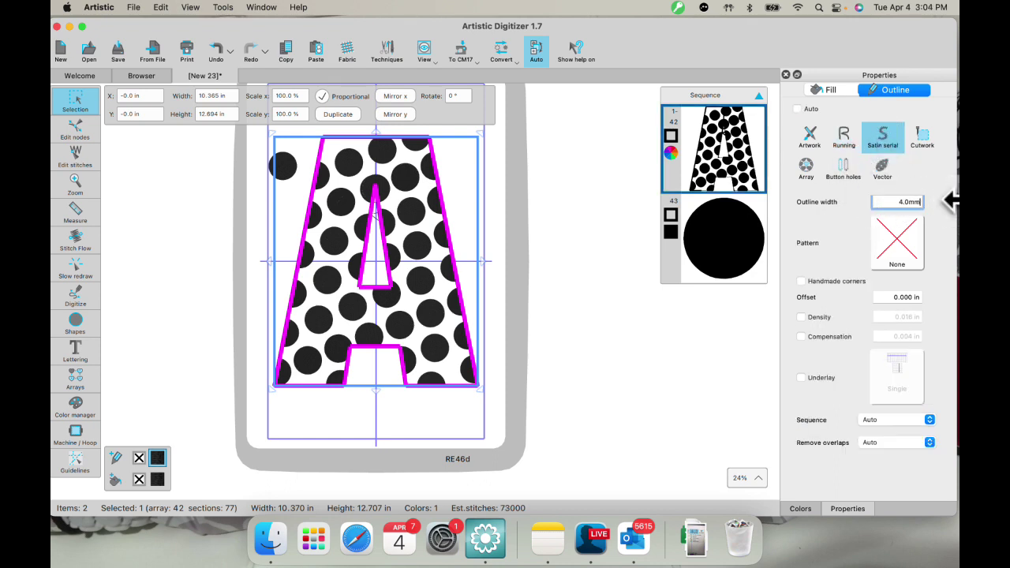
{"action": "key", "text": "Return"}
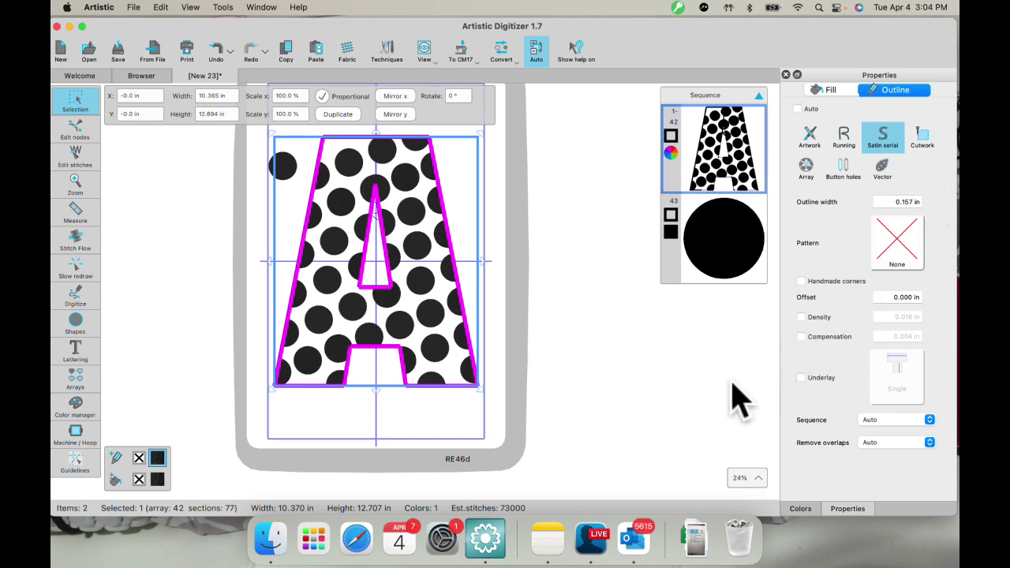
Reselect the letter A to review its array fill settings, then deselect it
{"action": "left_click", "coordinate": [402, 416]}
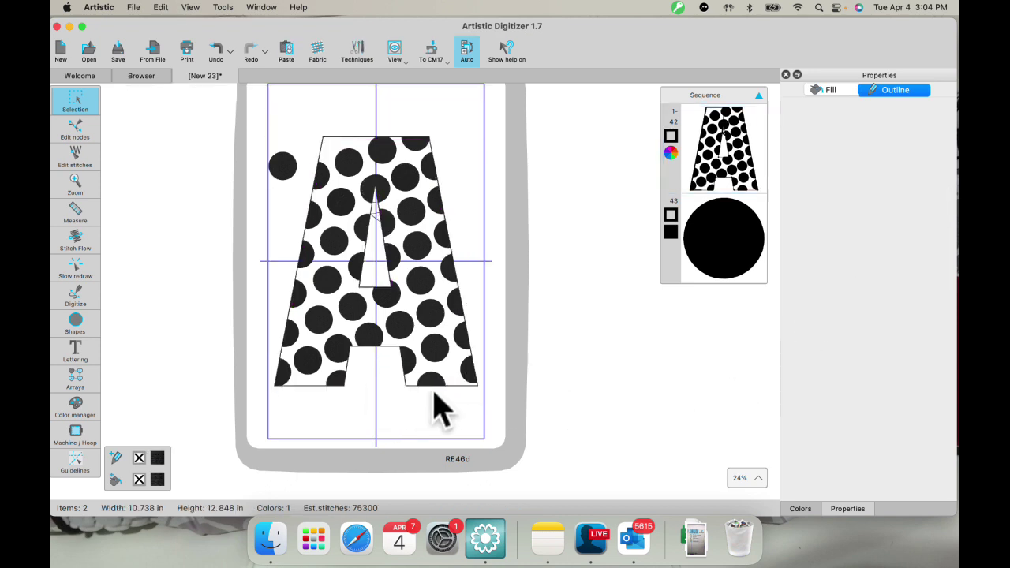
{"action": "scroll", "coordinate": [406, 390], "scroll_direction": "up", "scroll_amount": 3}
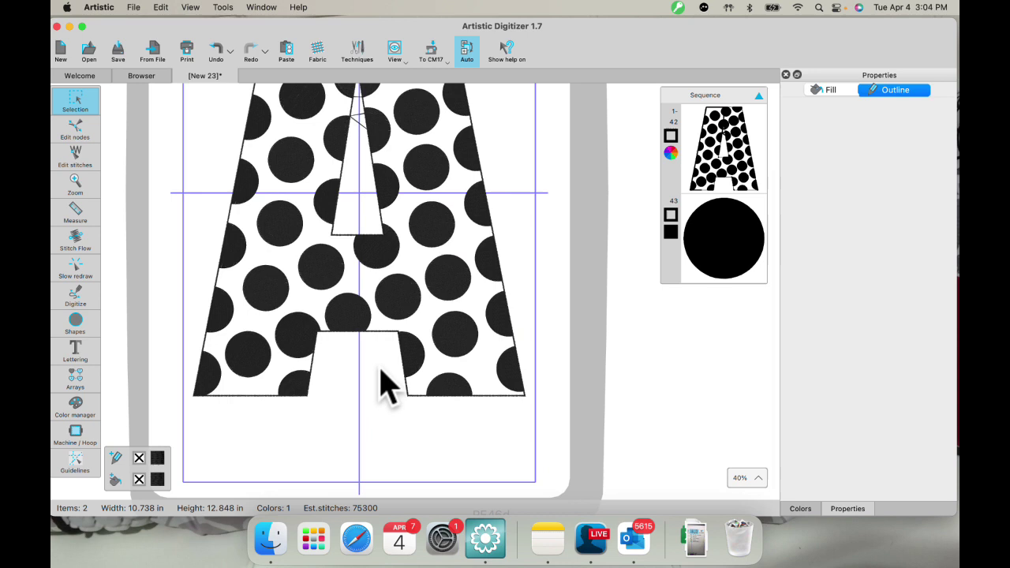
{"action": "scroll", "coordinate": [384, 383], "scroll_direction": "down", "scroll_amount": 3}
{"action": "scroll", "coordinate": [386, 387], "scroll_direction": "down", "scroll_amount": 2}
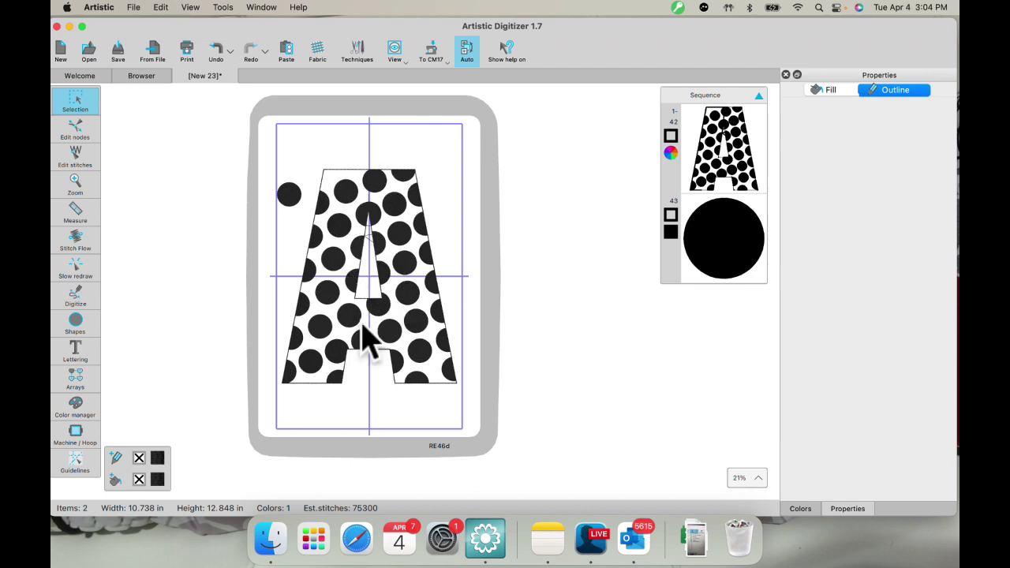
{"action": "left_click", "coordinate": [418, 300]}
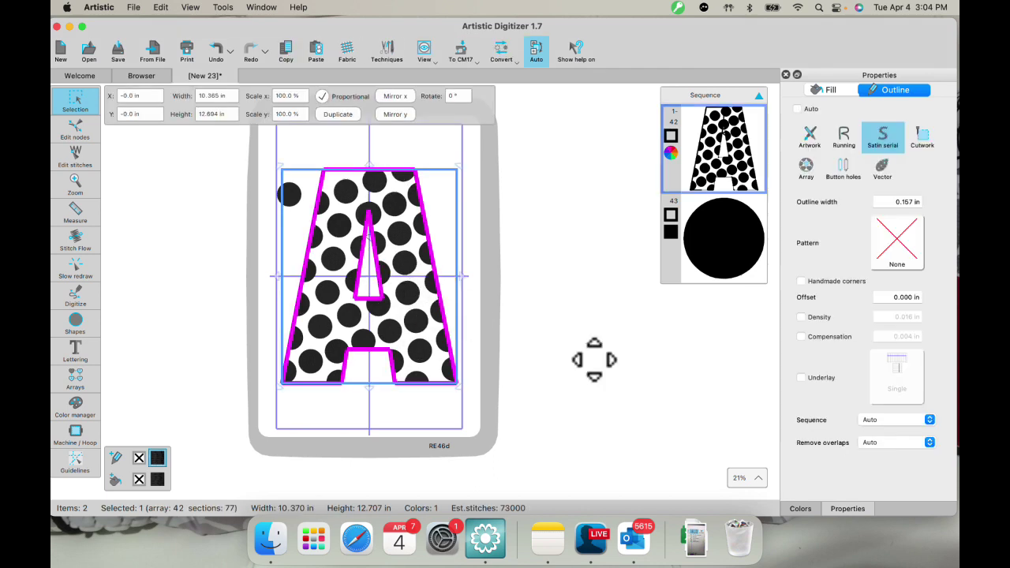
{"action": "left_click", "coordinate": [835, 91]}
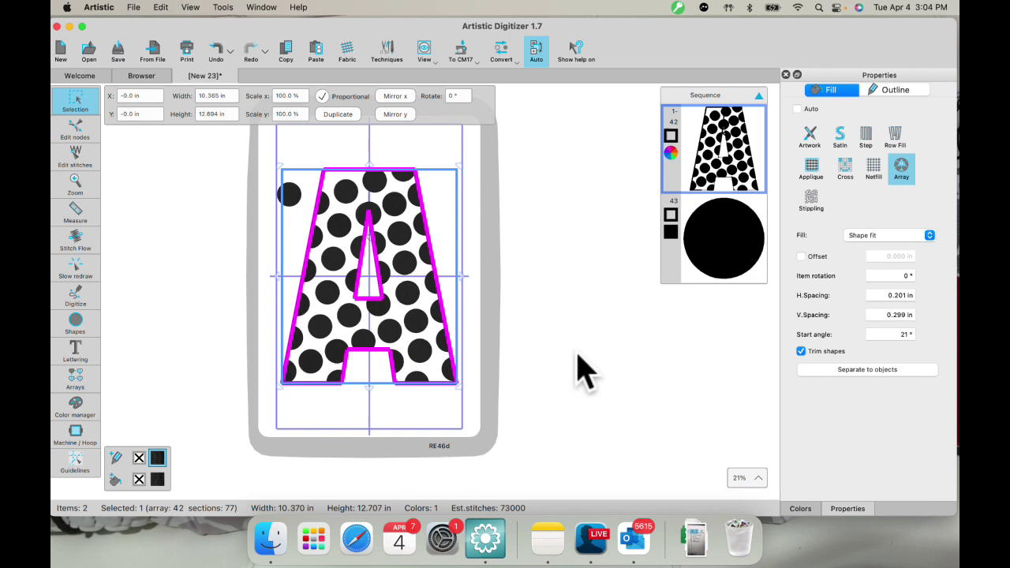
{"action": "left_click", "coordinate": [571, 324]}
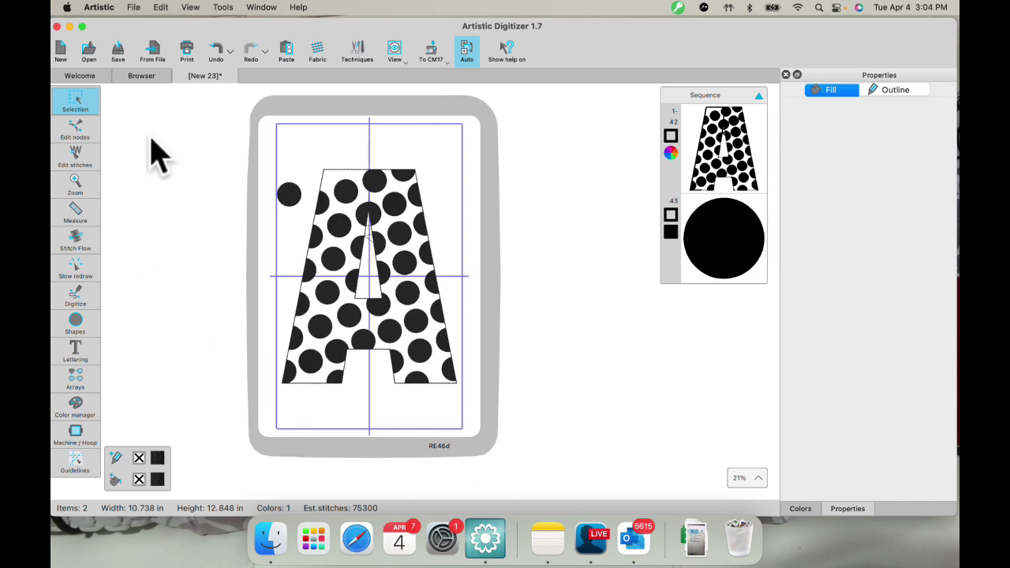
Start a new design and draw a red filled circle in the hoop
{"action": "left_click", "coordinate": [61, 51]}
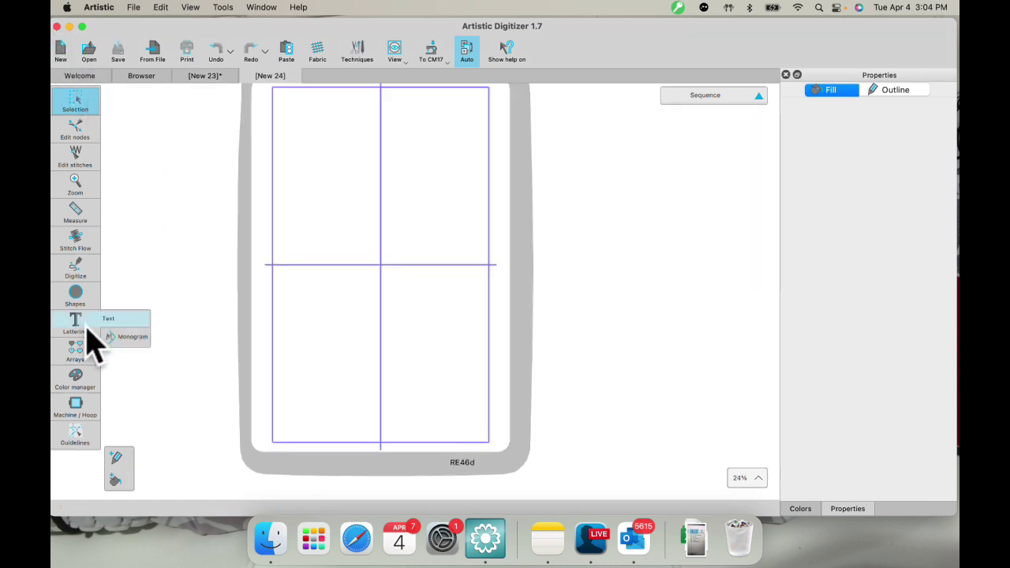
{"action": "left_click", "coordinate": [79, 300]}
{"action": "left_click", "coordinate": [126, 292]}
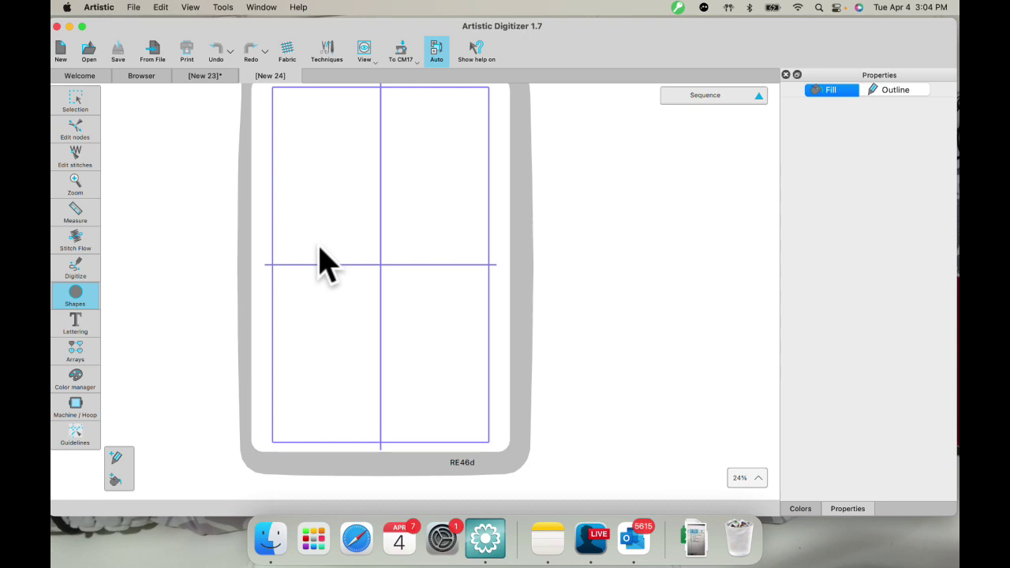
{"action": "left_click_drag", "start_coordinate": [315, 226], "coordinate": [453, 322]}
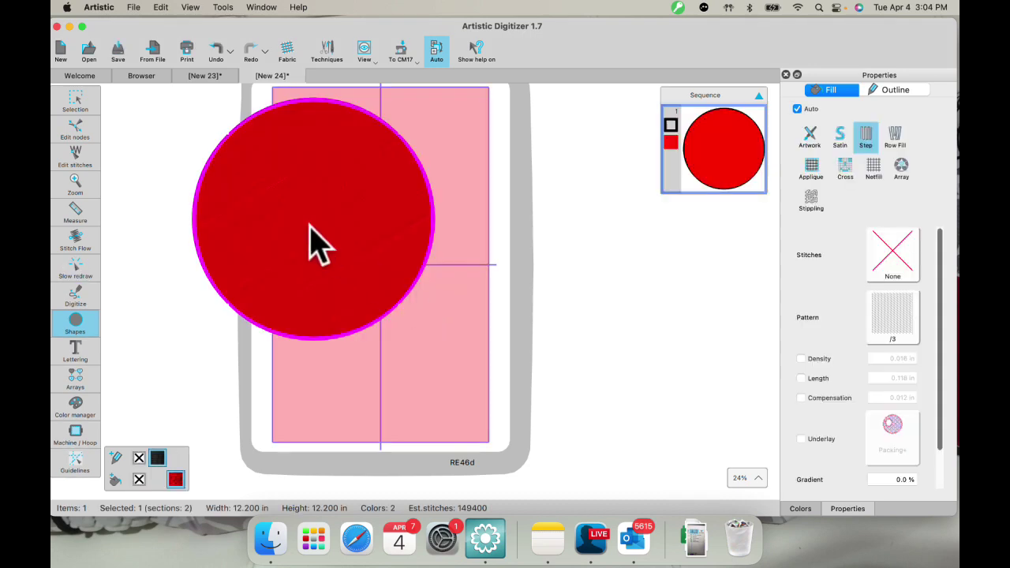
Resize the circle to 10.157 in across and centre it in the hoop
{"action": "left_click", "coordinate": [398, 49]}
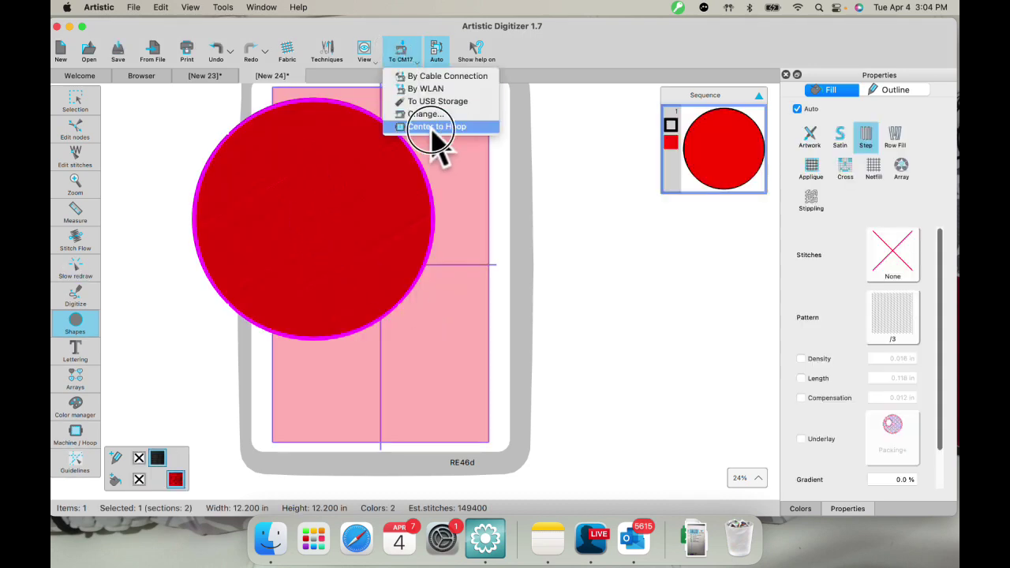
{"action": "left_click", "coordinate": [432, 127]}
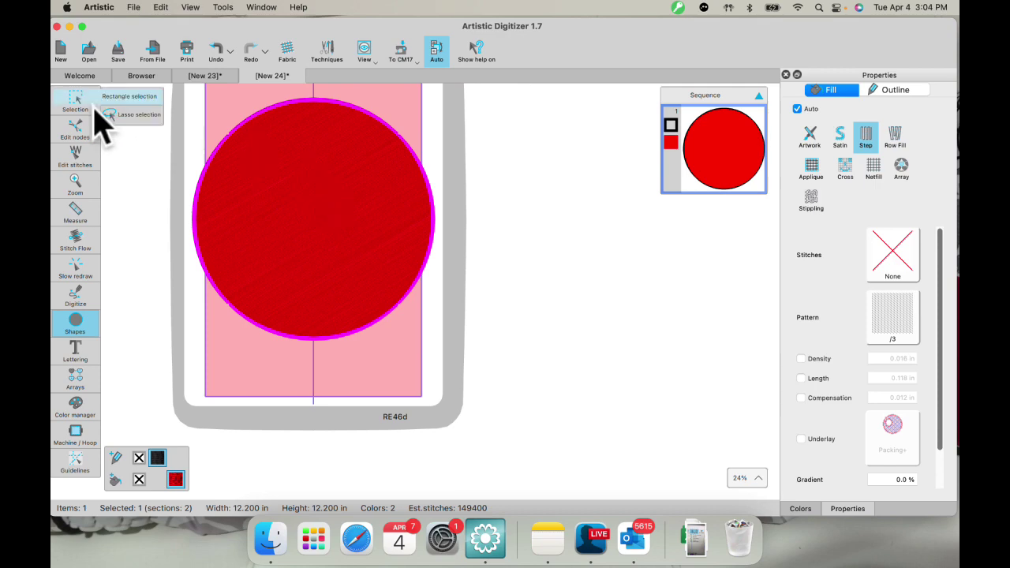
{"action": "left_click", "coordinate": [98, 102]}
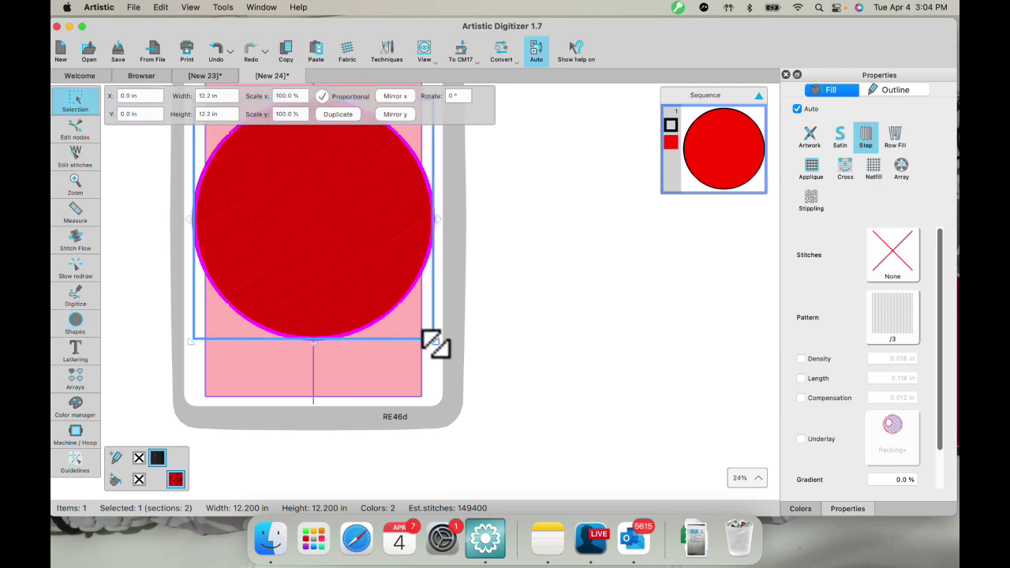
{"action": "left_click_drag", "start_coordinate": [435, 344], "coordinate": [394, 298]}
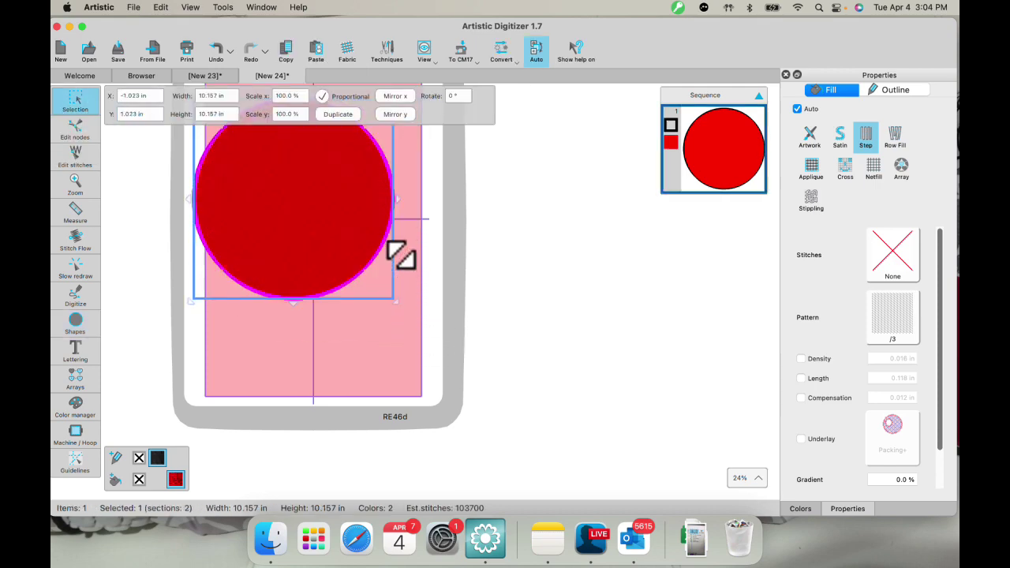
{"action": "left_click", "coordinate": [462, 49]}
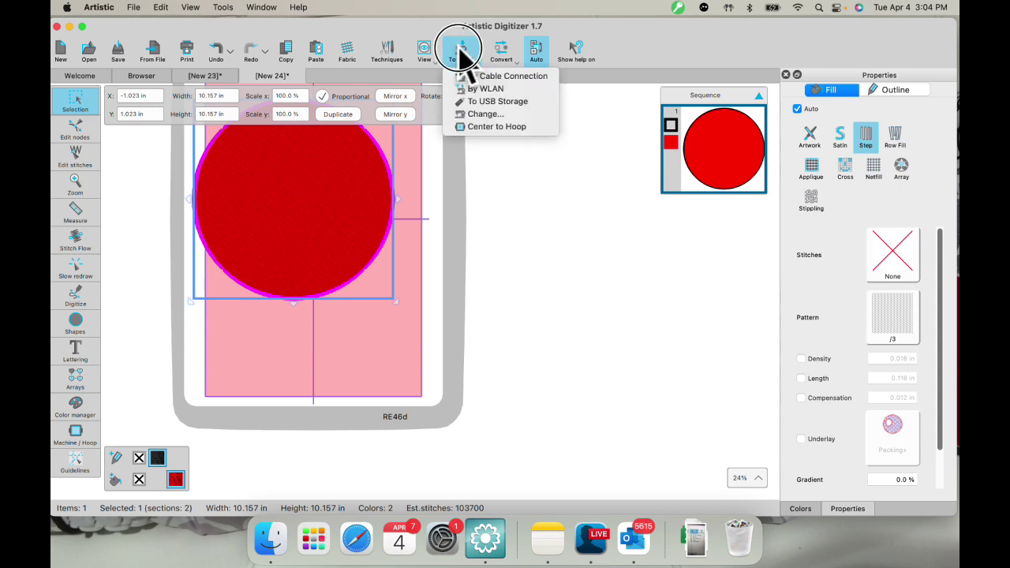
{"action": "left_click", "coordinate": [495, 126]}
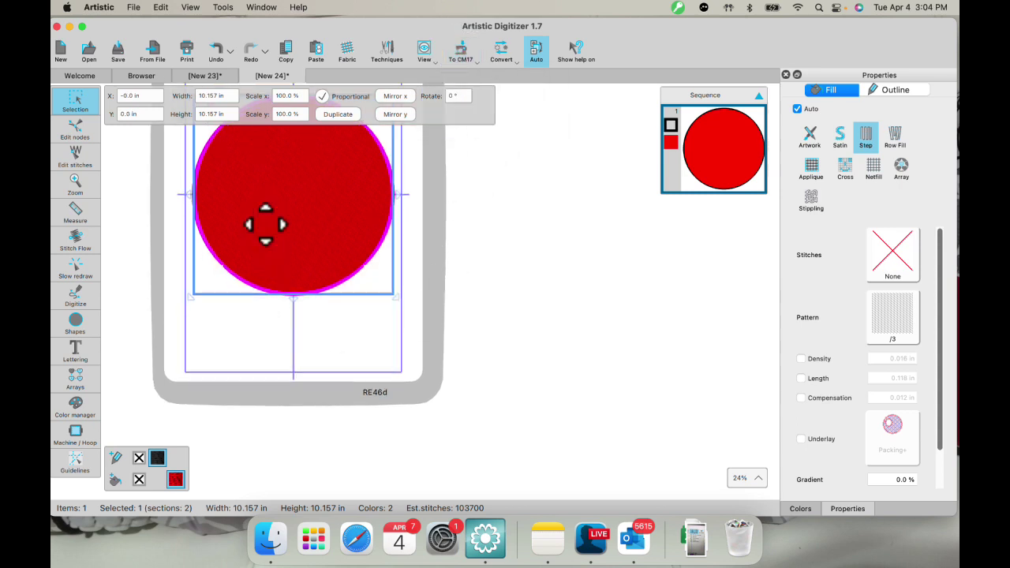
{"action": "scroll", "coordinate": [265, 224], "scroll_direction": "up", "scroll_amount": 3}
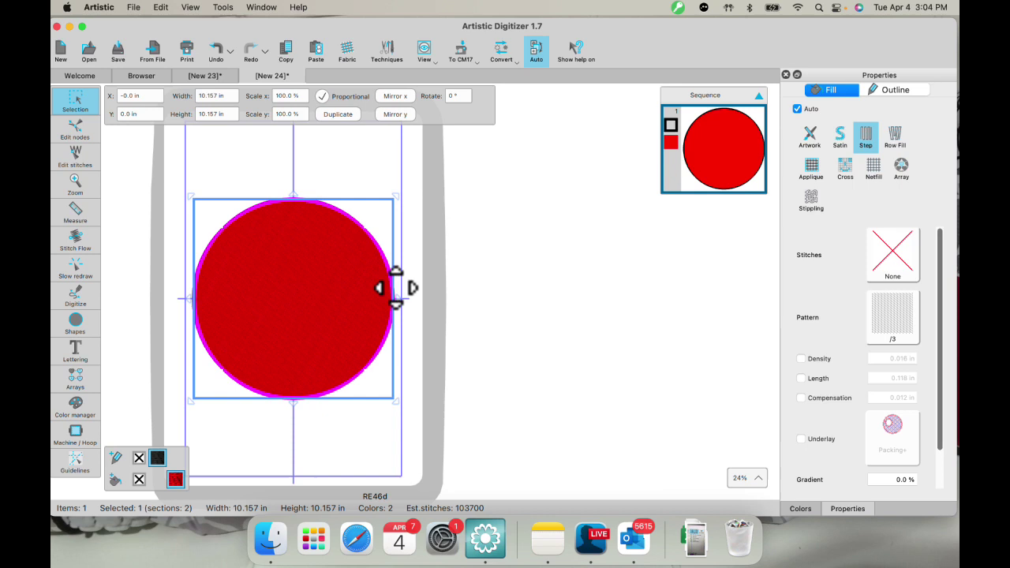
{"action": "left_click", "coordinate": [462, 289]}
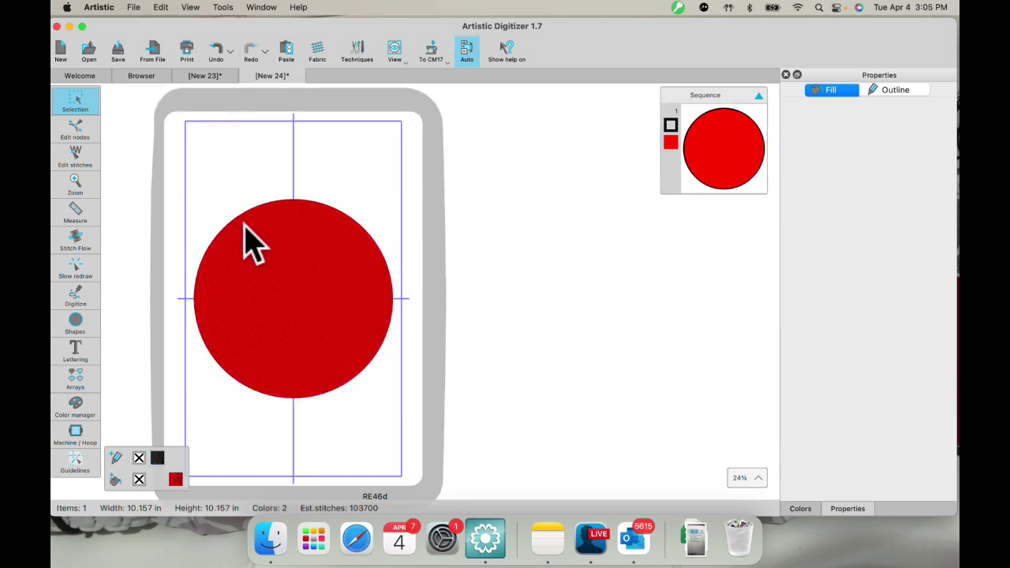
Insert the ButterFly04 clipart, about 3.2 × 2.56 in, below the red circle
{"action": "left_click", "coordinate": [222, 7]}
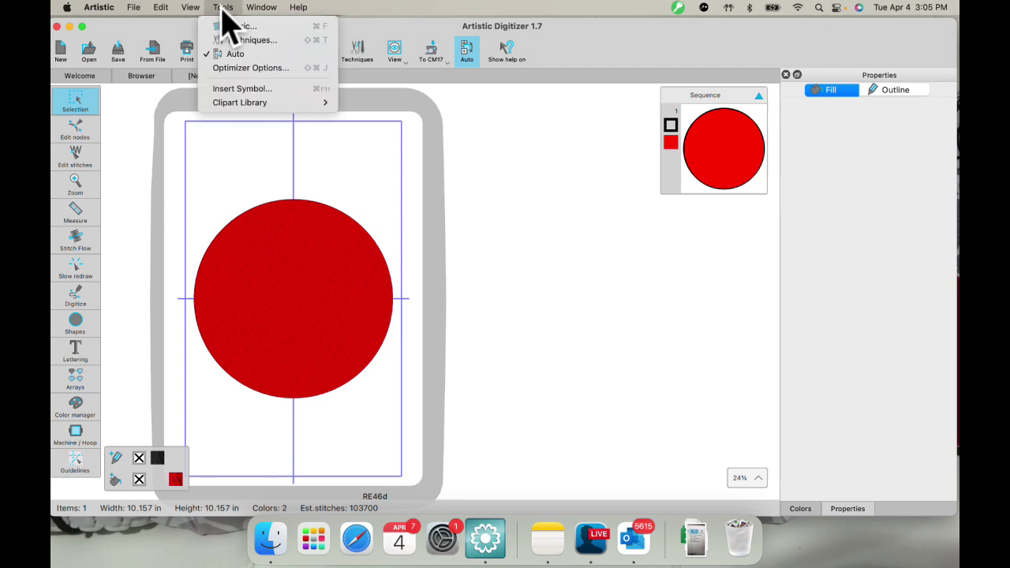
{"action": "mouse_move", "coordinate": [237, 104]}
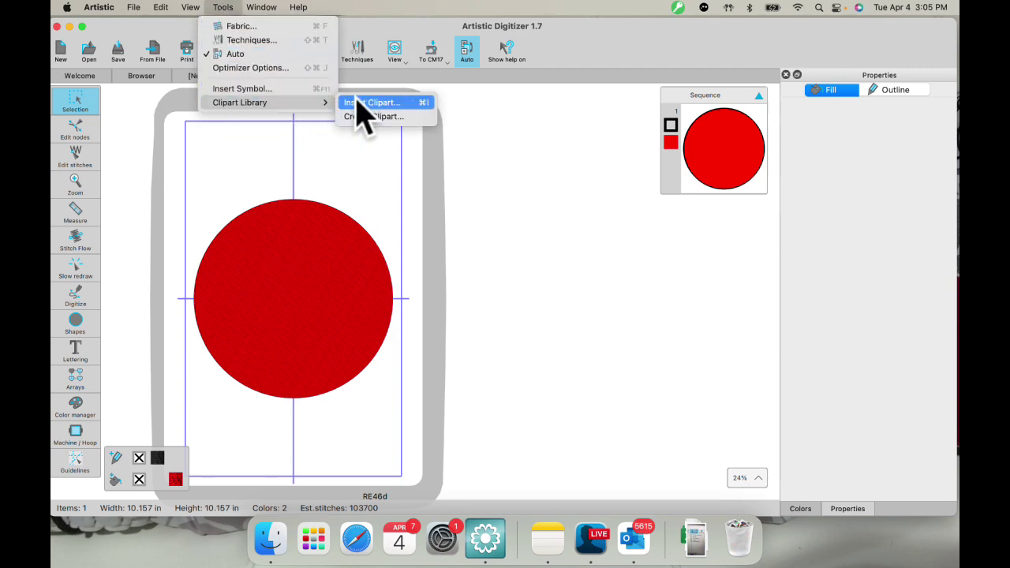
{"action": "left_click", "coordinate": [368, 105]}
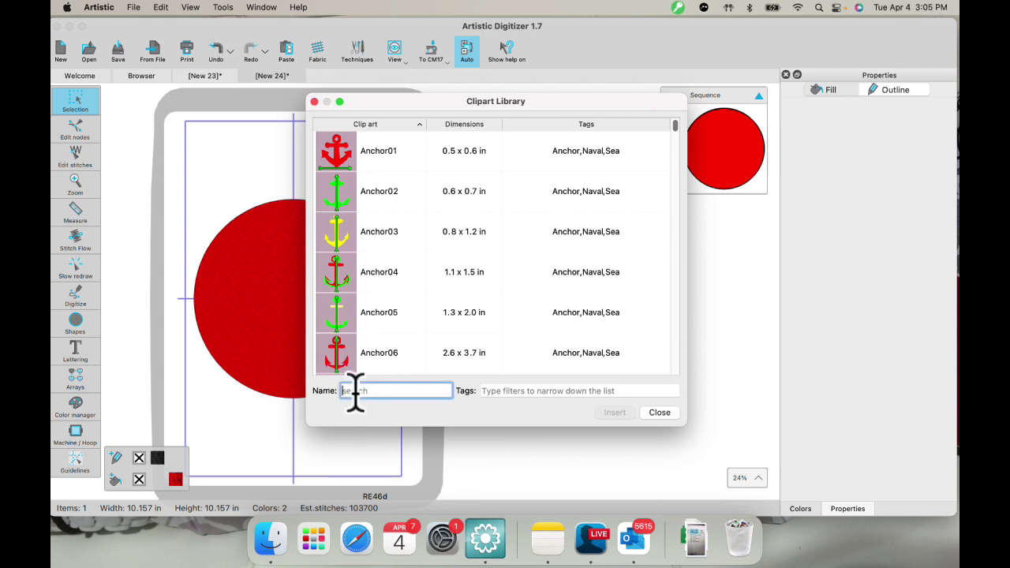
{"action": "type", "text": "butt"}
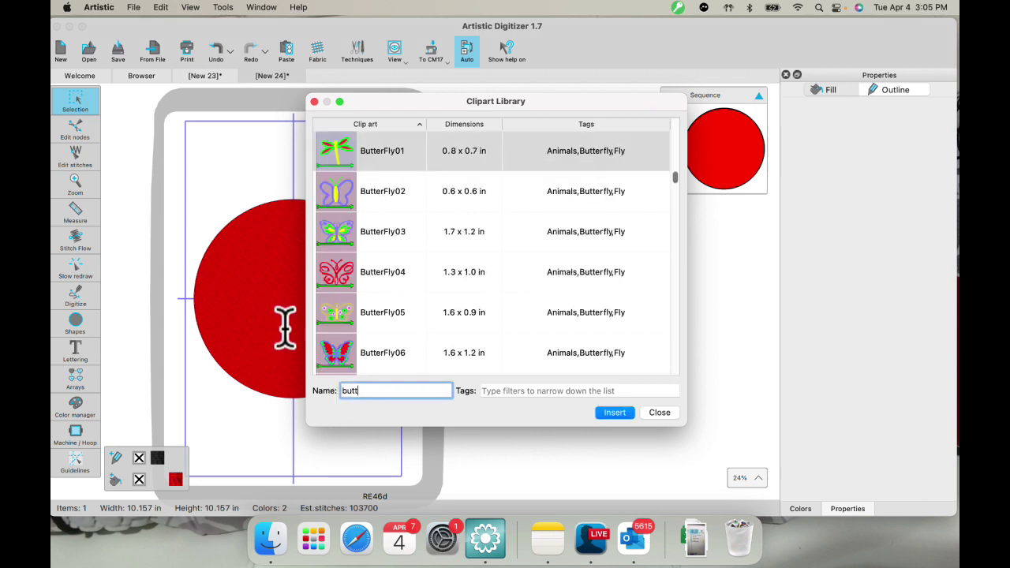
{"action": "left_click", "coordinate": [331, 274]}
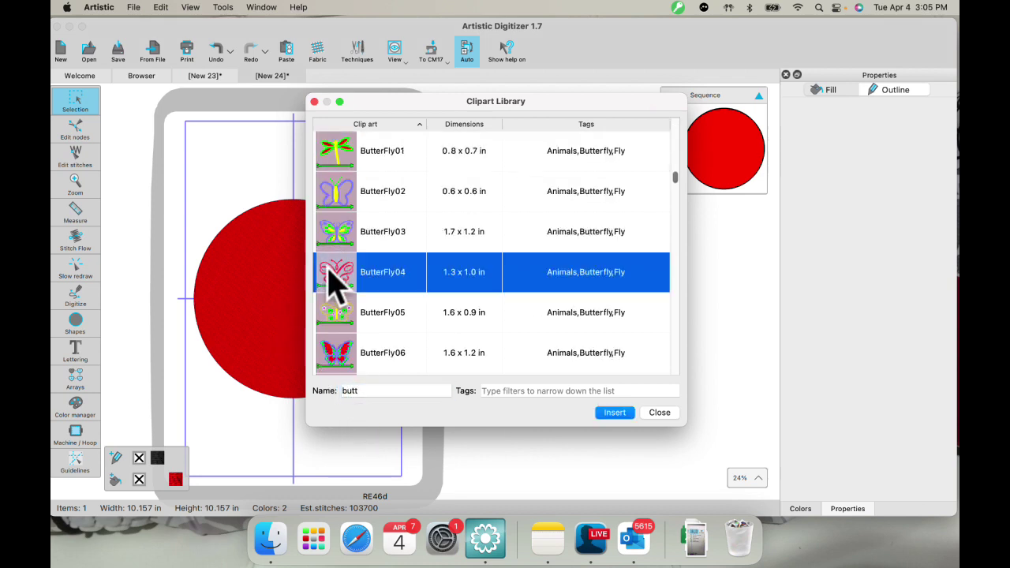
{"action": "left_click", "coordinate": [614, 412]}
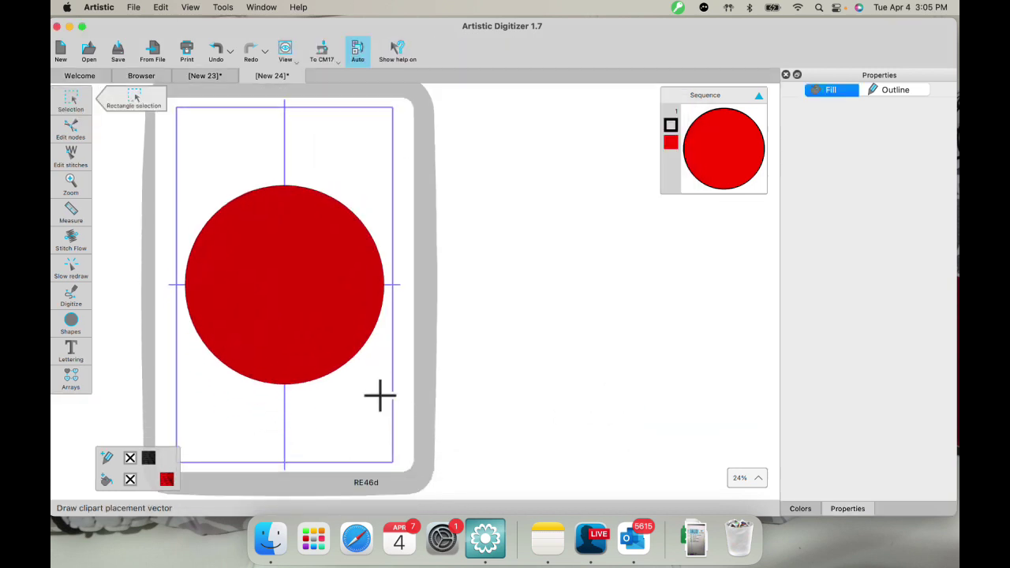
{"action": "left_click_drag", "start_coordinate": [284, 442], "coordinate": [343, 335]}
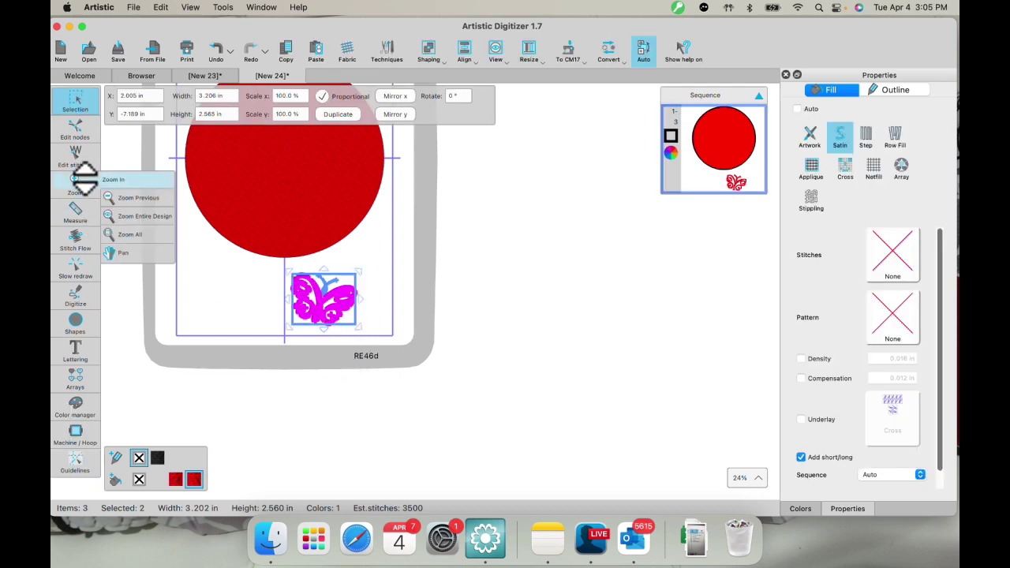
Repeat the butterfly as an array around the circle's outline
{"action": "left_click", "coordinate": [322, 319]}
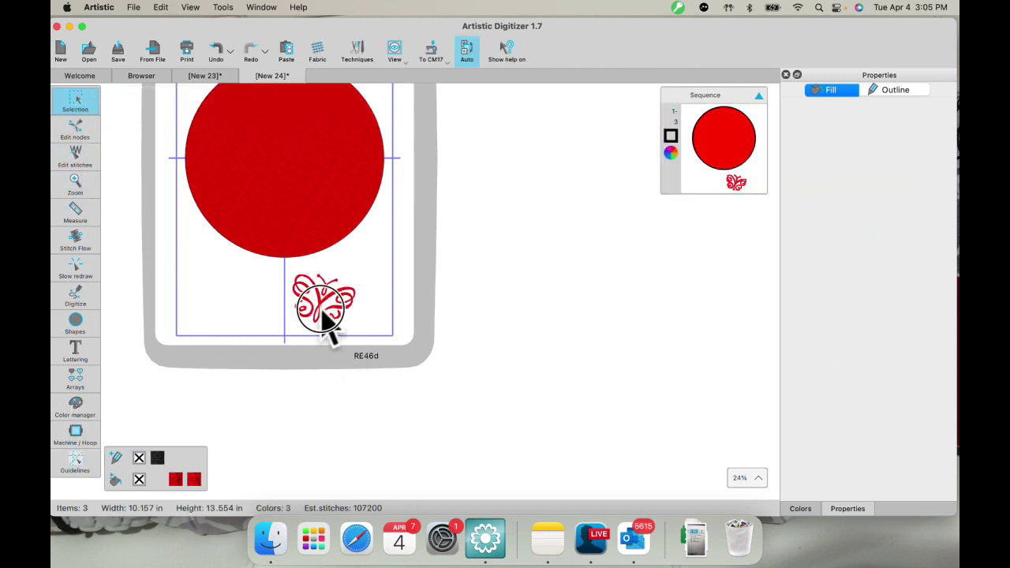
{"action": "left_click", "coordinate": [288, 204], "text": "shift"}
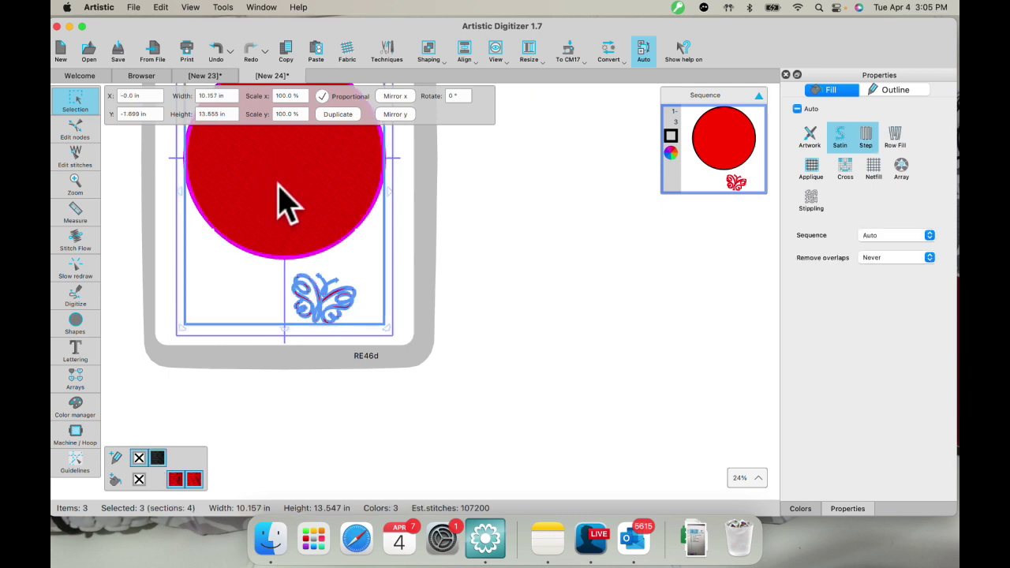
{"action": "left_click", "coordinate": [897, 90]}
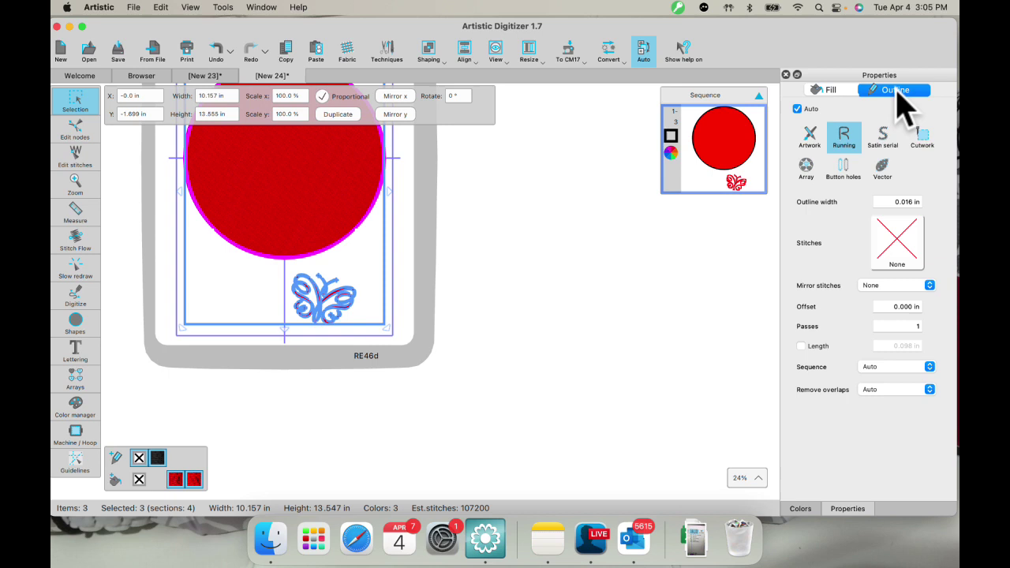
{"action": "left_click", "coordinate": [806, 167]}
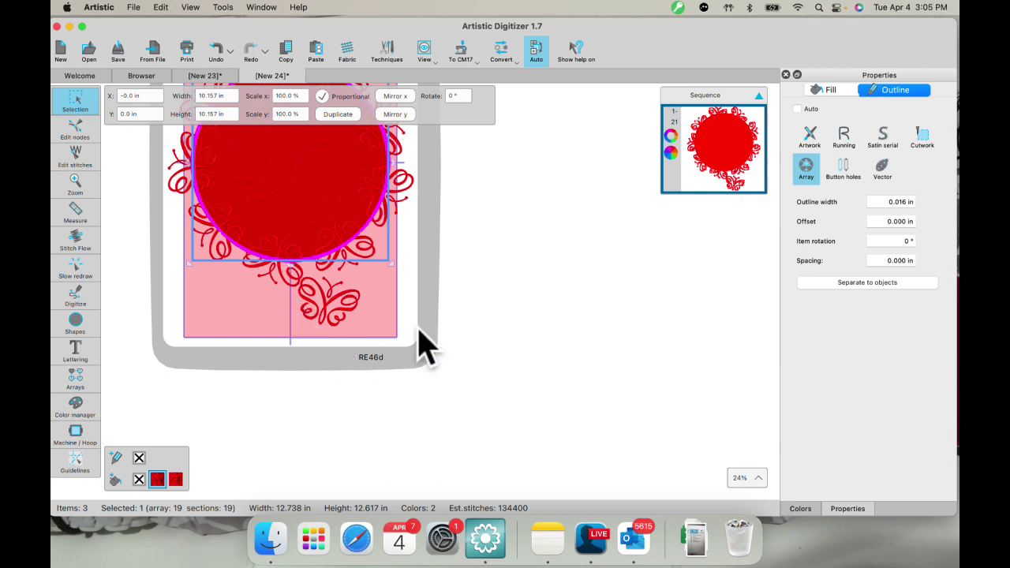
Remove the circle's red fill and delete the stray bottom butterfly
{"action": "left_click", "coordinate": [511, 314]}
{"action": "left_click", "coordinate": [297, 189]}
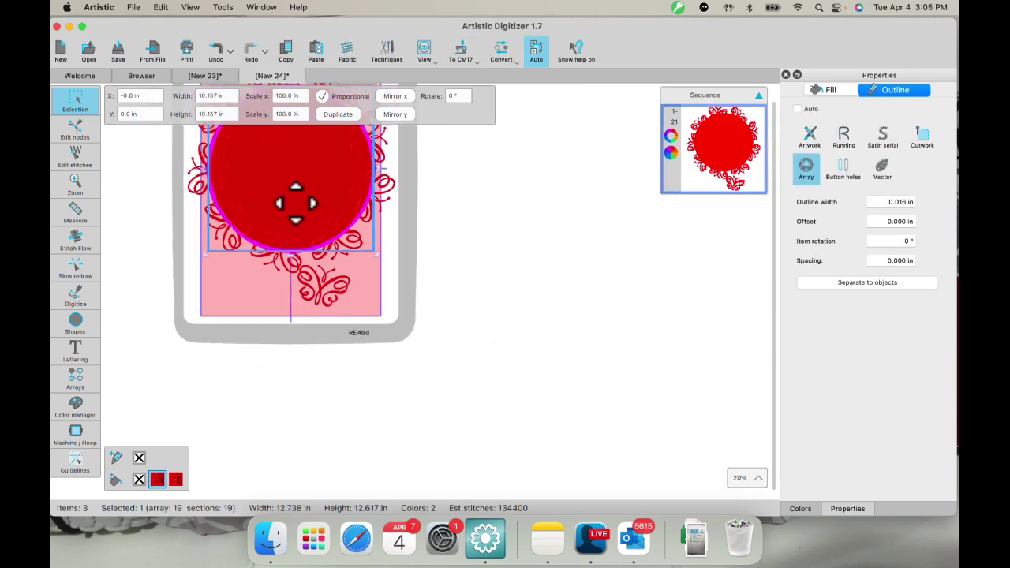
{"action": "scroll", "coordinate": [296, 203], "scroll_direction": "down", "scroll_amount": 2}
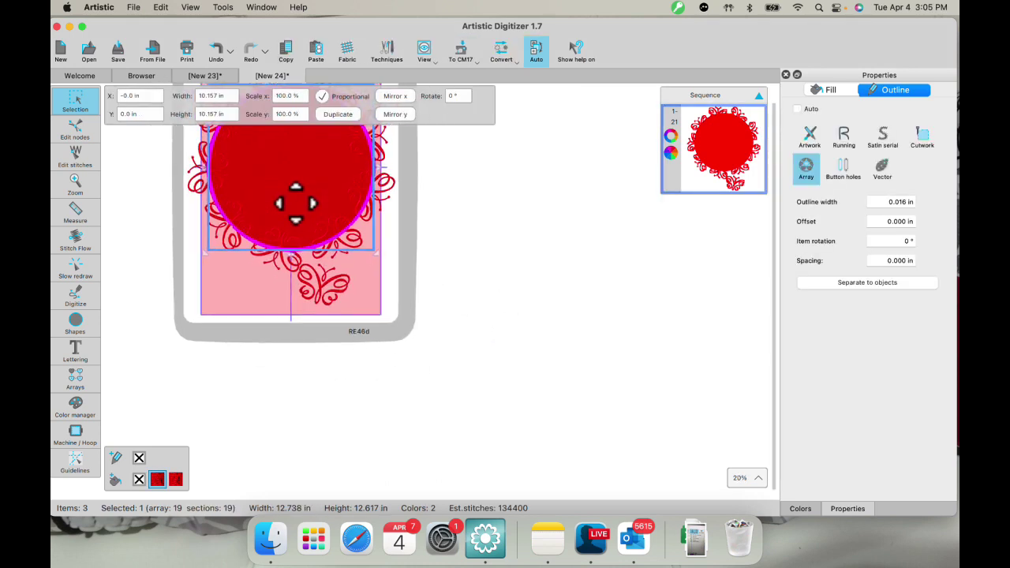
{"action": "left_click", "coordinate": [139, 478]}
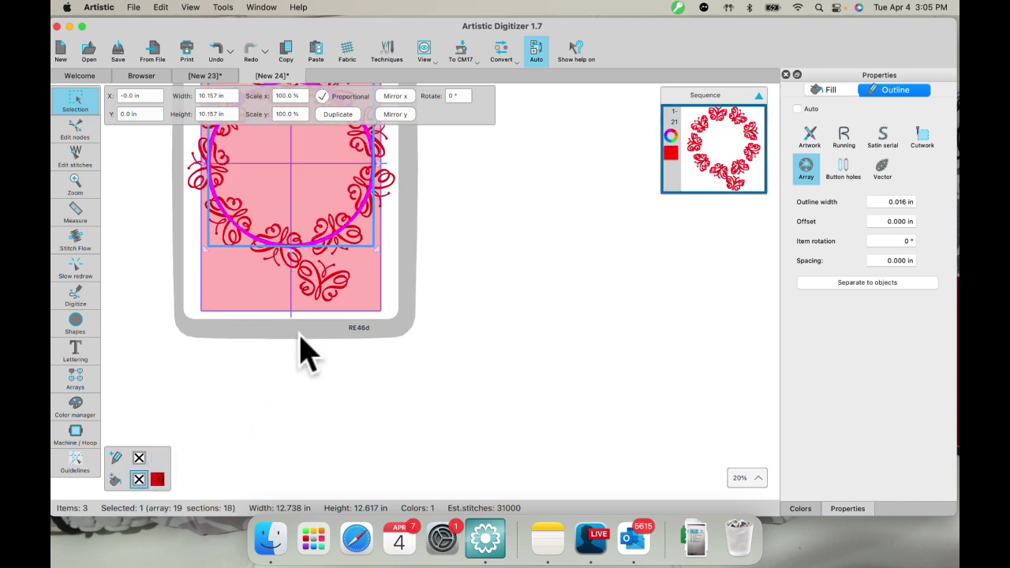
{"action": "left_click", "coordinate": [324, 299]}
{"action": "key", "text": "Delete"}
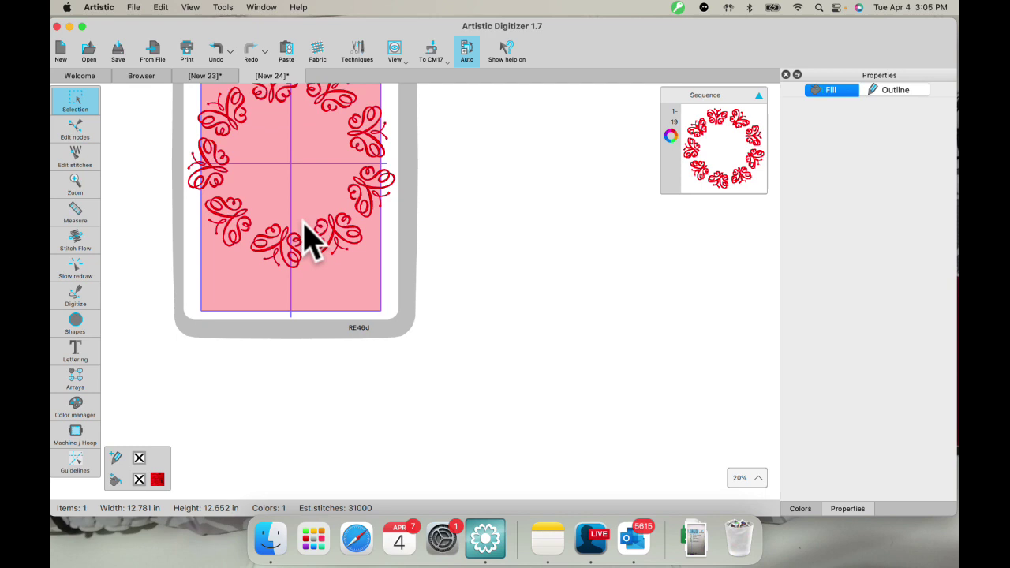
Select the whole butterfly array with the red colour's Select by color option
{"action": "scroll", "coordinate": [312, 252], "scroll_direction": "down", "scroll_amount": 2}
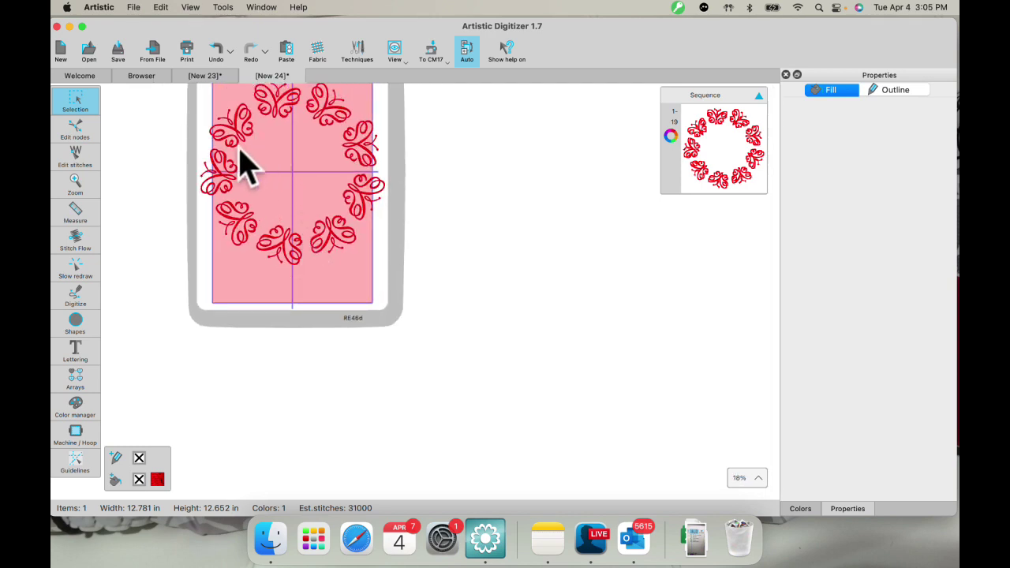
{"action": "scroll", "coordinate": [241, 163], "scroll_direction": "right", "scroll_amount": 2}
{"action": "scroll", "coordinate": [241, 162], "scroll_direction": "left", "scroll_amount": 3}
{"action": "scroll", "coordinate": [333, 123], "scroll_direction": "up", "scroll_amount": 5}
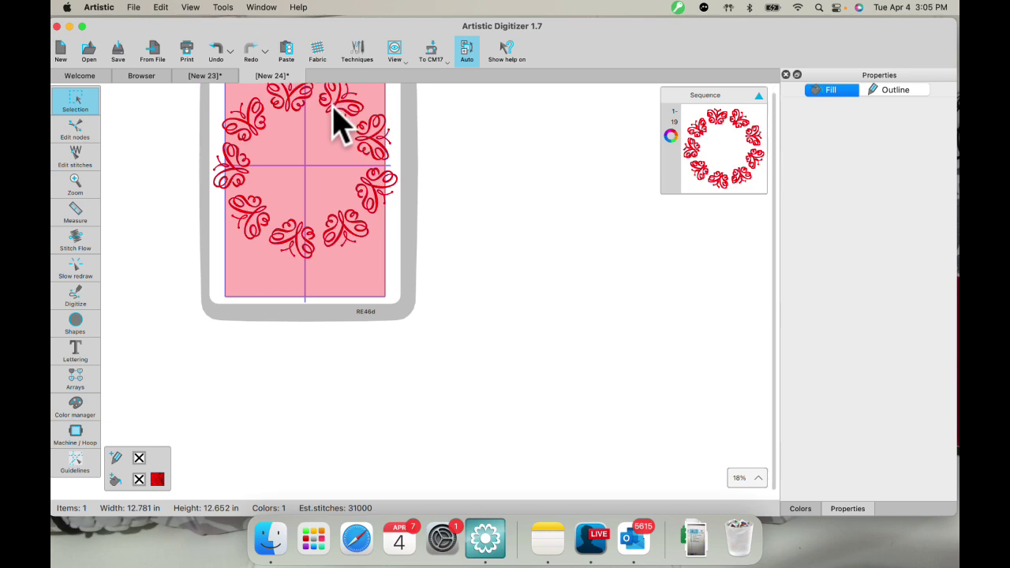
{"action": "scroll", "coordinate": [300, 283], "scroll_direction": "up", "scroll_amount": 5}
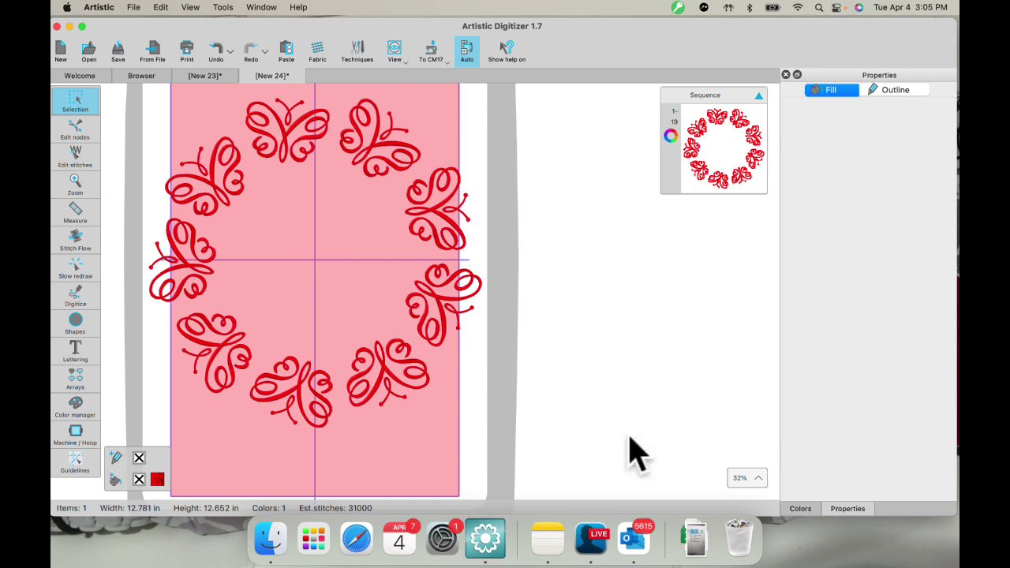
{"action": "left_click", "coordinate": [155, 480]}
{"action": "left_click", "coordinate": [183, 473]}
{"action": "left_click", "coordinate": [157, 479]}
{"action": "left_click", "coordinate": [211, 331]}
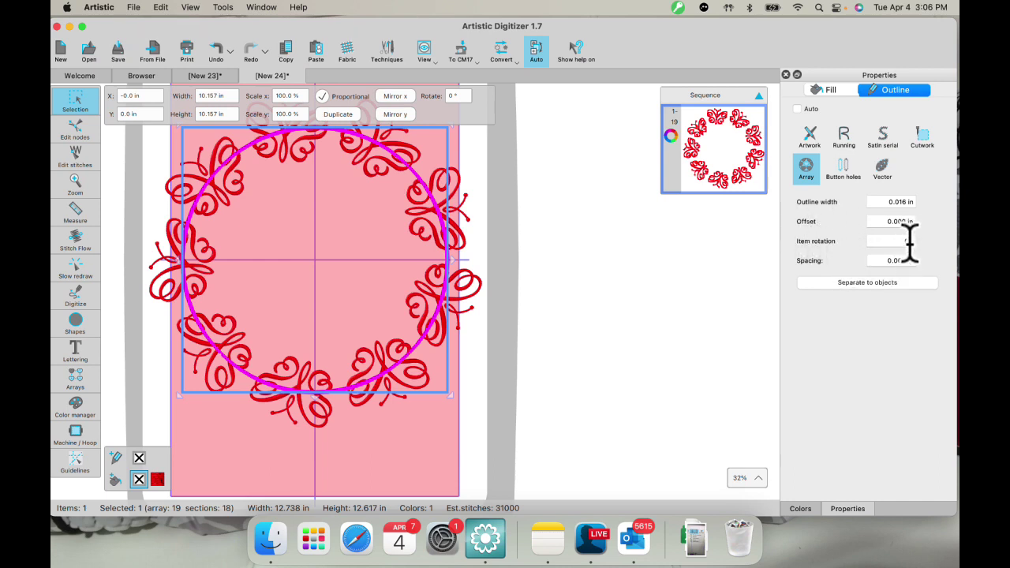
Adjust the outline array to 23 butterflies: rotation 22°, offset -0.110 in, spacing -0.500 in
{"action": "scroll", "coordinate": [909, 241], "scroll_direction": "up", "scroll_amount": 1}
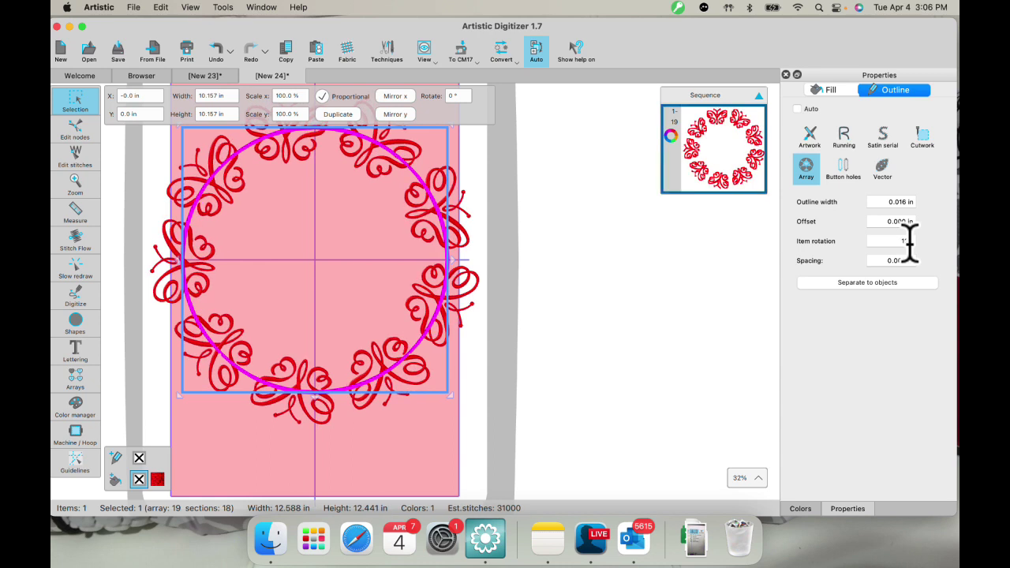
{"action": "scroll", "coordinate": [909, 241], "scroll_direction": "up", "scroll_amount": 1}
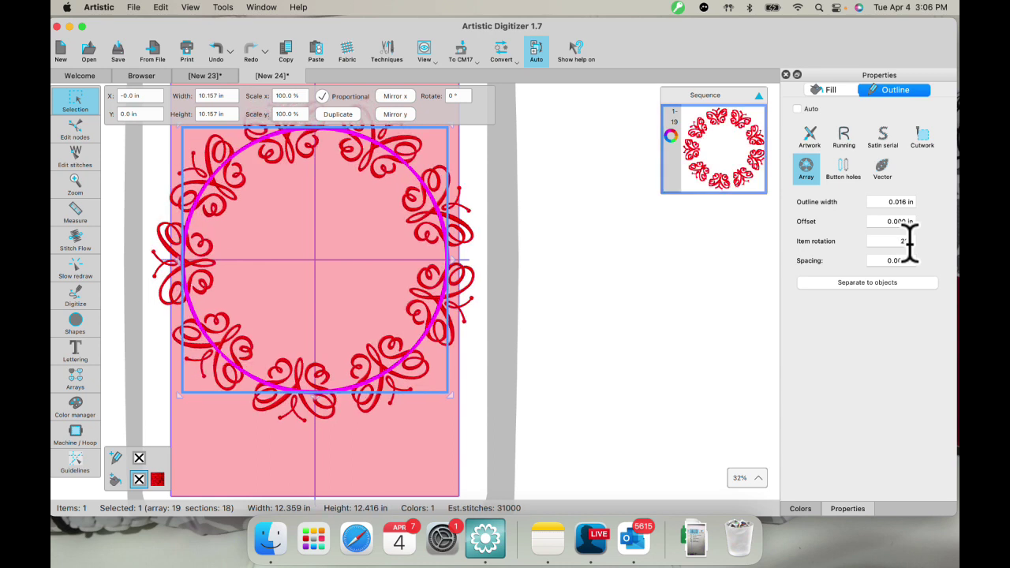
{"action": "scroll", "coordinate": [909, 241], "scroll_direction": "up", "scroll_amount": 1}
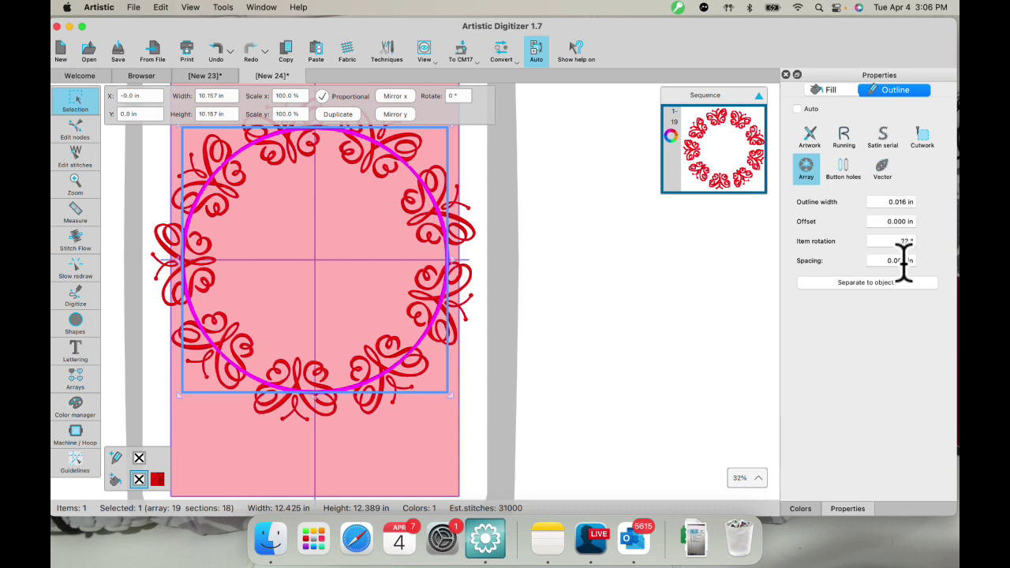
{"action": "scroll", "coordinate": [904, 261], "scroll_direction": "up", "scroll_amount": 1}
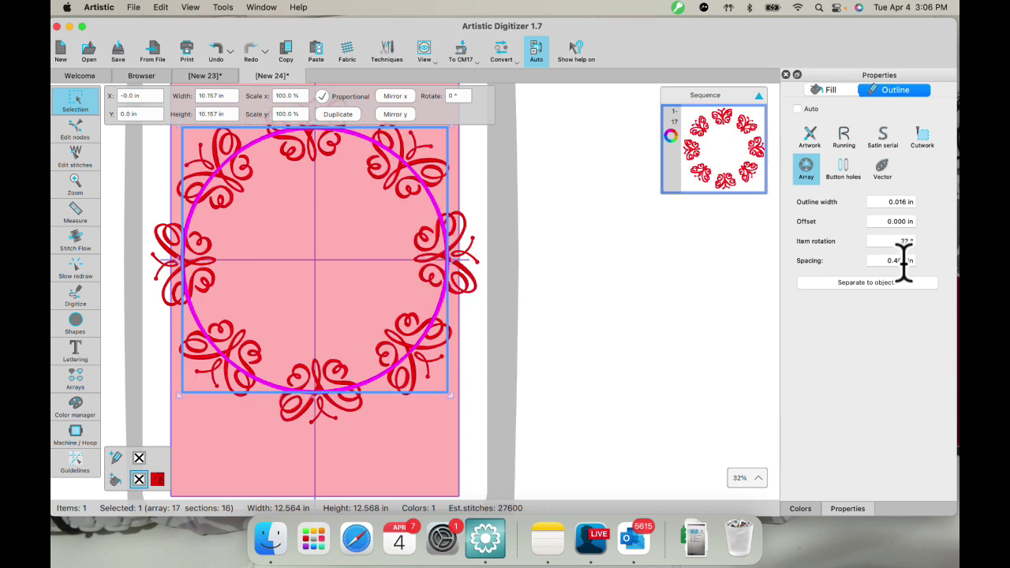
{"action": "scroll", "coordinate": [903, 260], "scroll_direction": "down", "scroll_amount": 1}
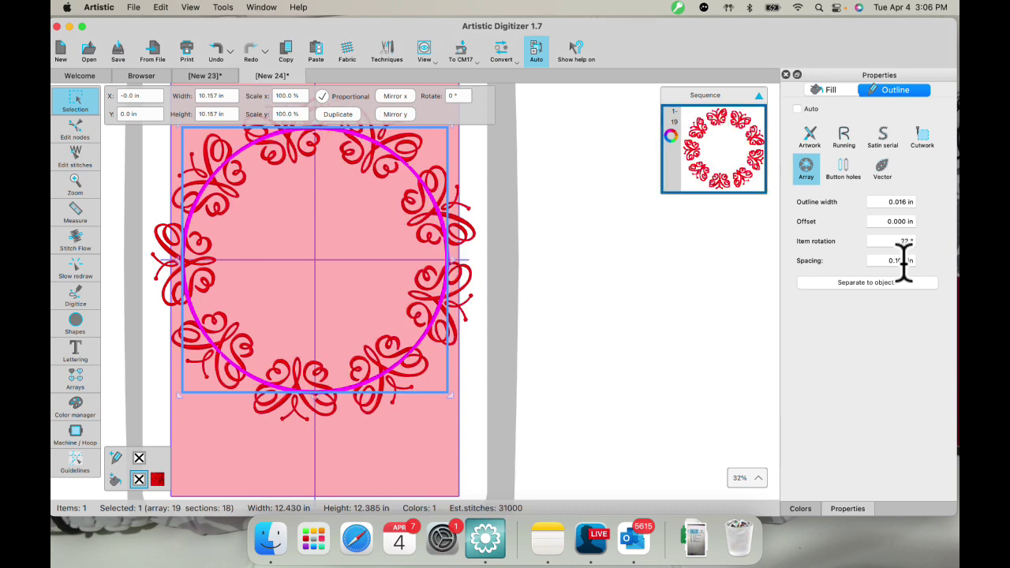
{"action": "scroll", "coordinate": [904, 261], "scroll_direction": "down", "scroll_amount": 1}
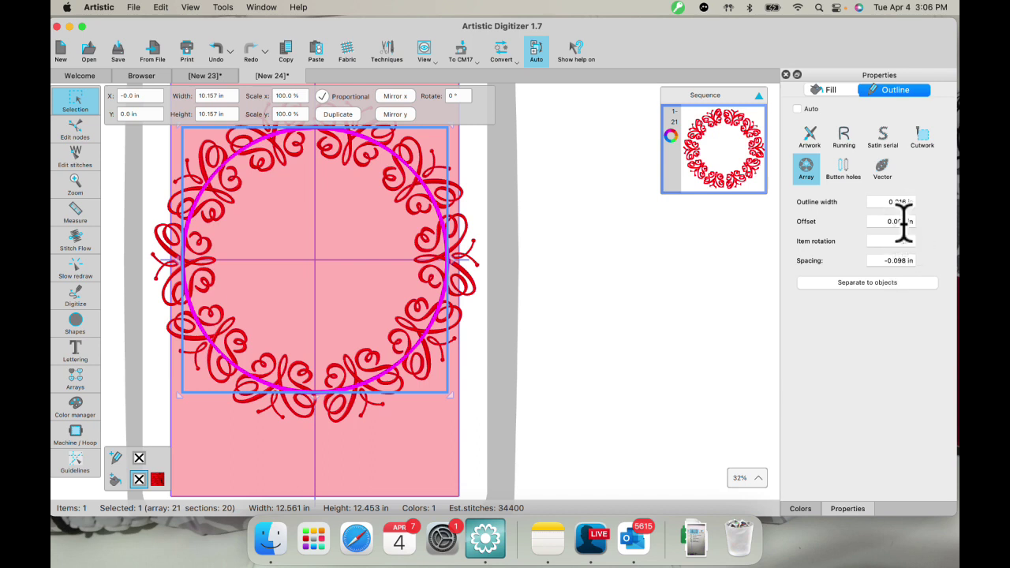
{"action": "scroll", "coordinate": [903, 222], "scroll_direction": "down", "scroll_amount": 1}
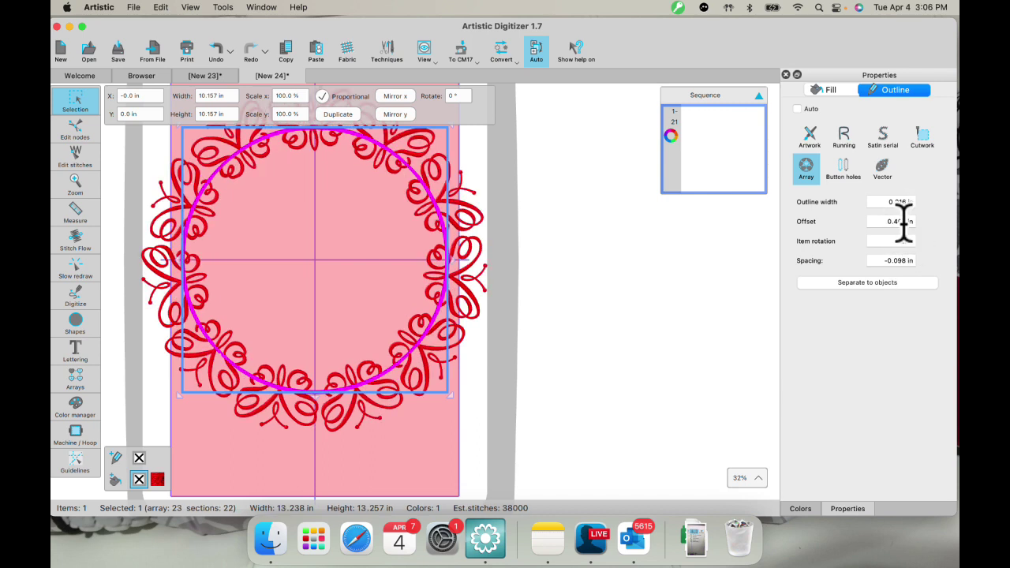
{"action": "scroll", "coordinate": [903, 222], "scroll_direction": "down", "scroll_amount": 1}
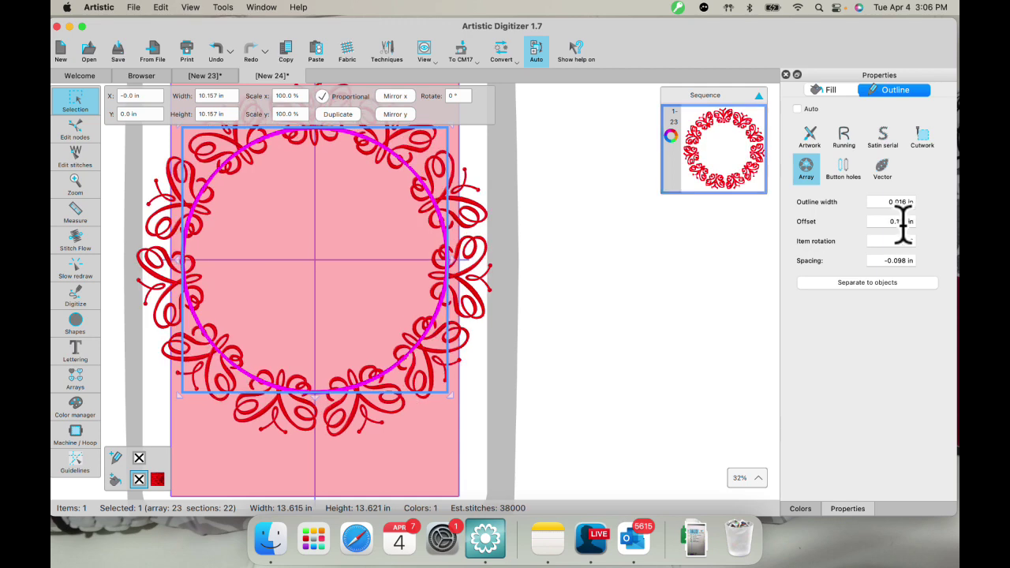
{"action": "scroll", "coordinate": [903, 223], "scroll_direction": "up", "scroll_amount": 1}
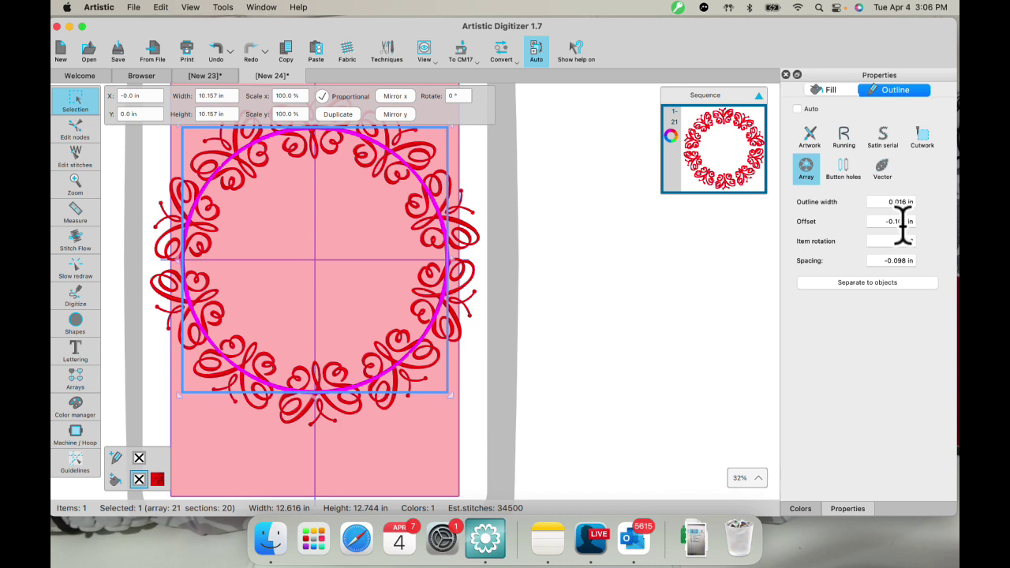
{"action": "scroll", "coordinate": [903, 222], "scroll_direction": "up", "scroll_amount": 1}
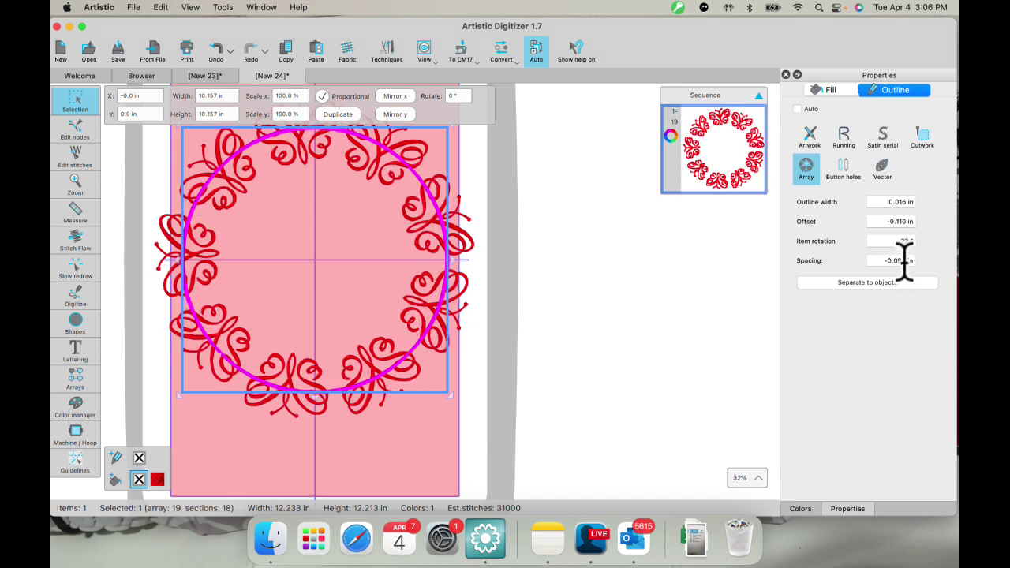
{"action": "scroll", "coordinate": [903, 260], "scroll_direction": "down", "scroll_amount": 1}
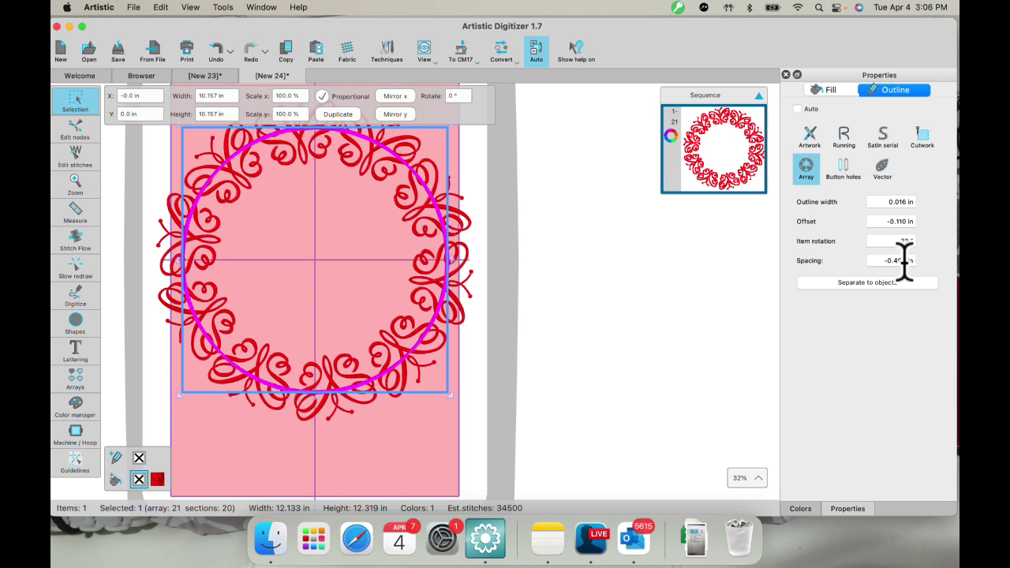
{"action": "scroll", "coordinate": [903, 261], "scroll_direction": "down", "scroll_amount": 1}
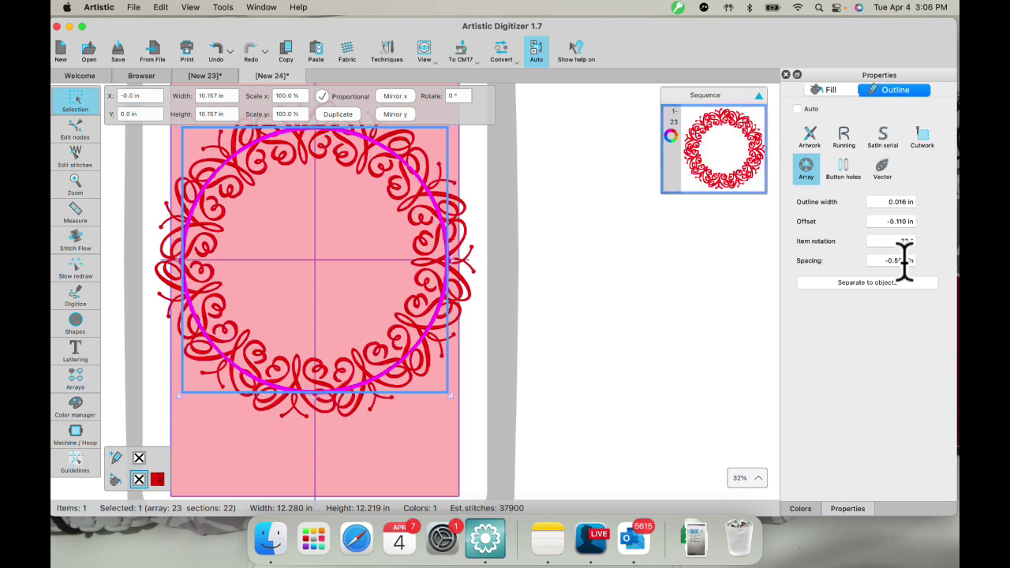
{"action": "scroll", "coordinate": [903, 260], "scroll_direction": "down", "scroll_amount": 1}
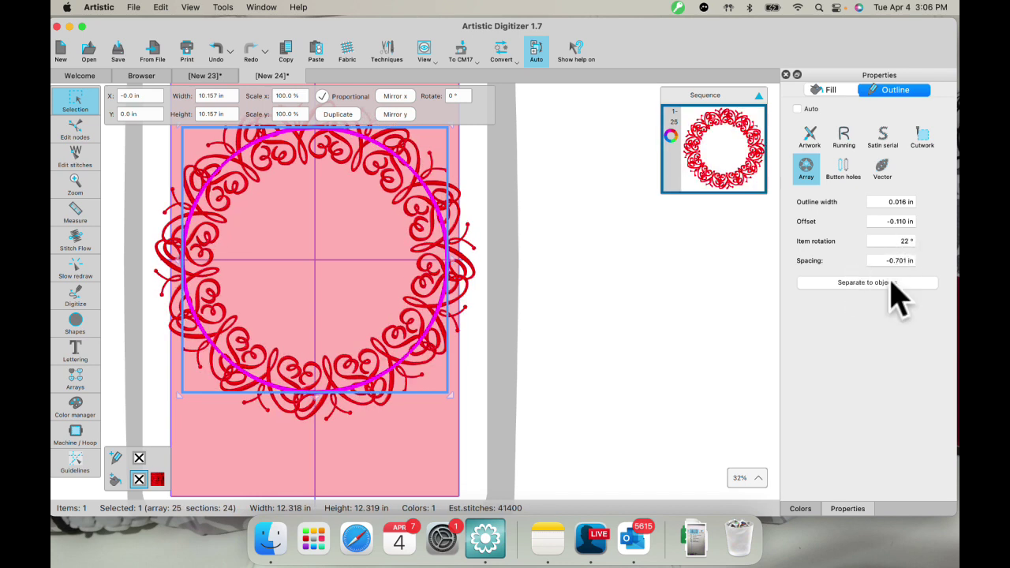
{"action": "scroll", "coordinate": [904, 261], "scroll_direction": "up", "scroll_amount": 1}
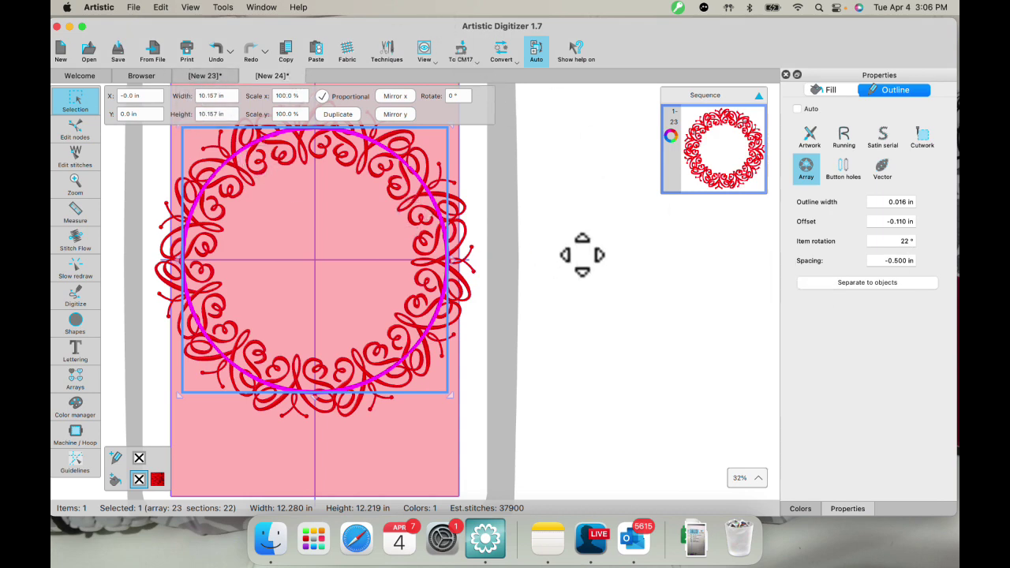
Shrink the butterfly ring to about 10.5 in with 19 butterflies and centre it in the hoop
{"action": "left_click_drag", "start_coordinate": [444, 400], "coordinate": [403, 347]}
{"action": "left_click", "coordinate": [467, 52]}
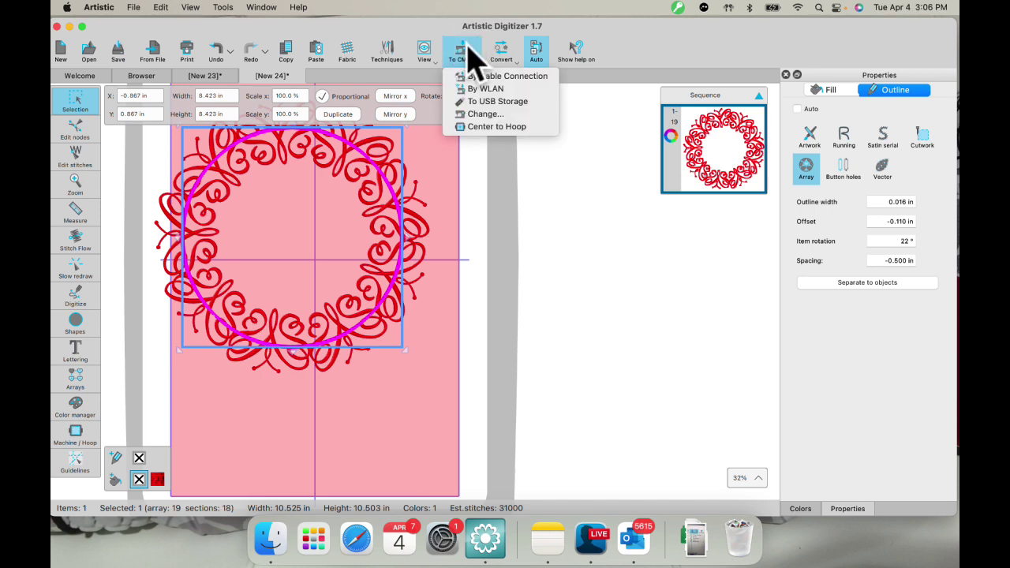
{"action": "left_click", "coordinate": [483, 129]}
{"action": "left_click", "coordinate": [503, 283]}
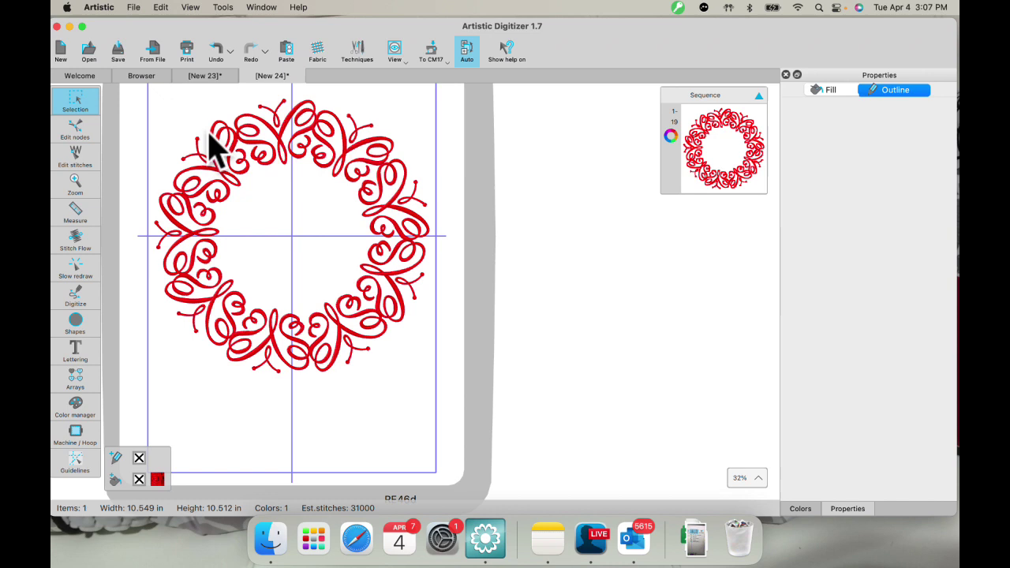
Start a new design and draw a large circle with the Ellipse tool
{"action": "left_click", "coordinate": [94, 304]}
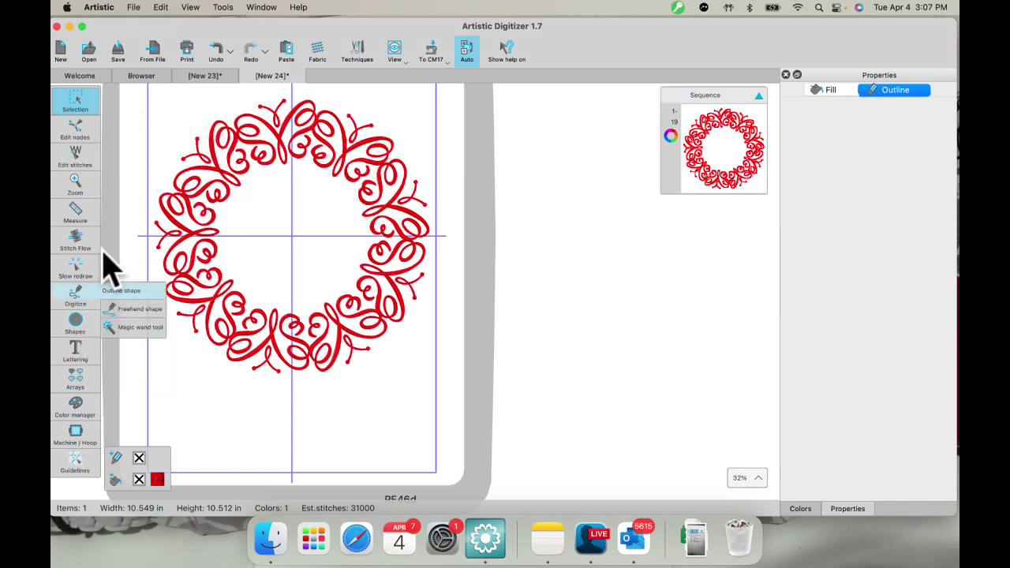
{"action": "left_click", "coordinate": [62, 51]}
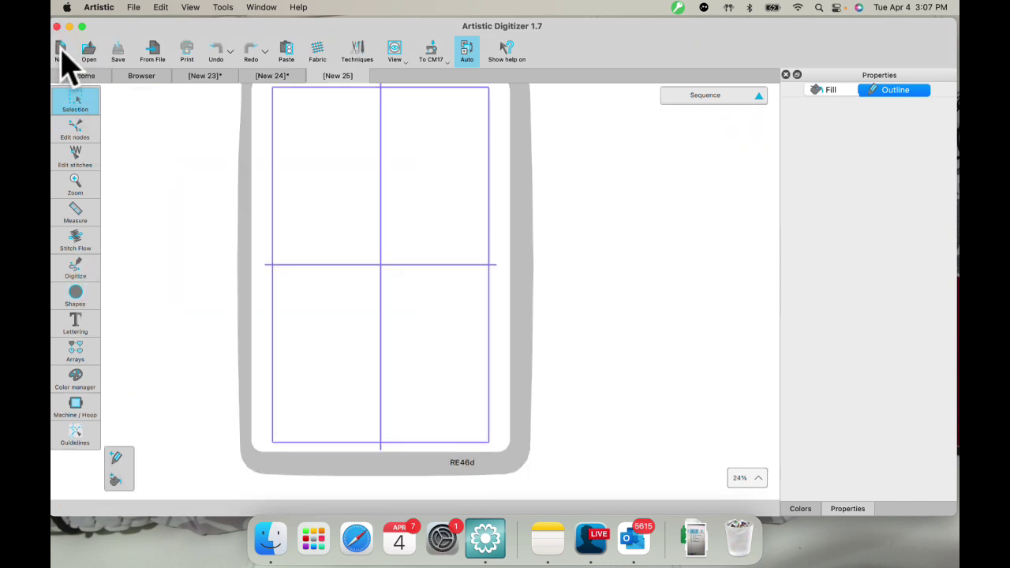
{"action": "left_click", "coordinate": [78, 291]}
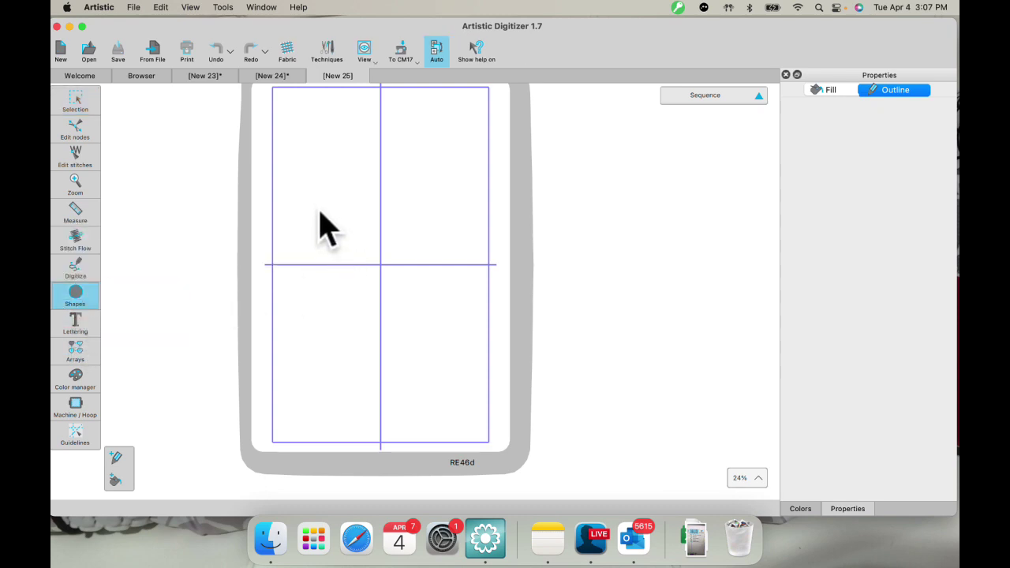
{"action": "left_click_drag", "start_coordinate": [319, 210], "coordinate": [415, 306]}
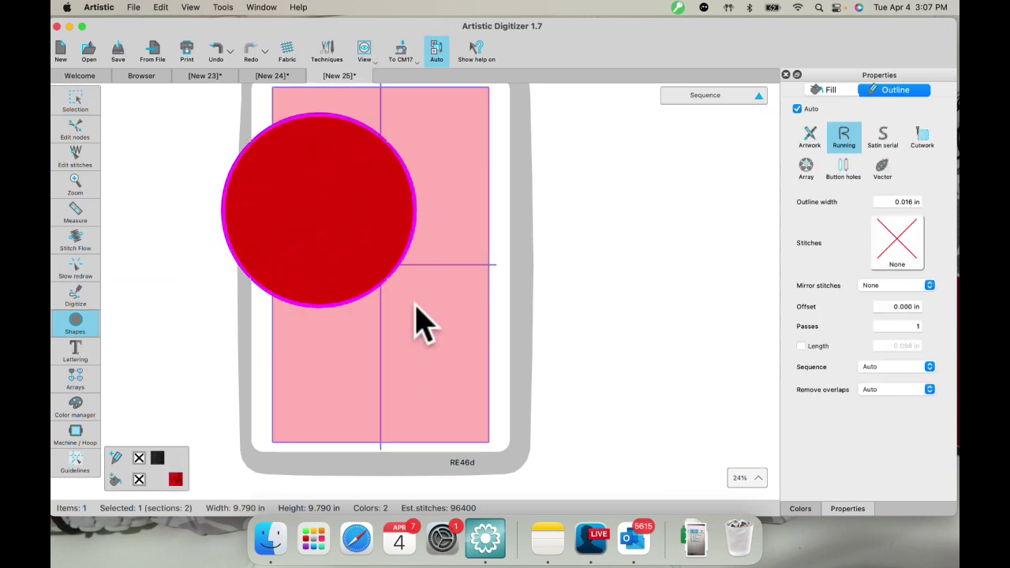
Centre the 9.79 in circle in the hoop via To CM17, then deselect it
{"action": "left_click", "coordinate": [408, 62]}
{"action": "left_click", "coordinate": [404, 127]}
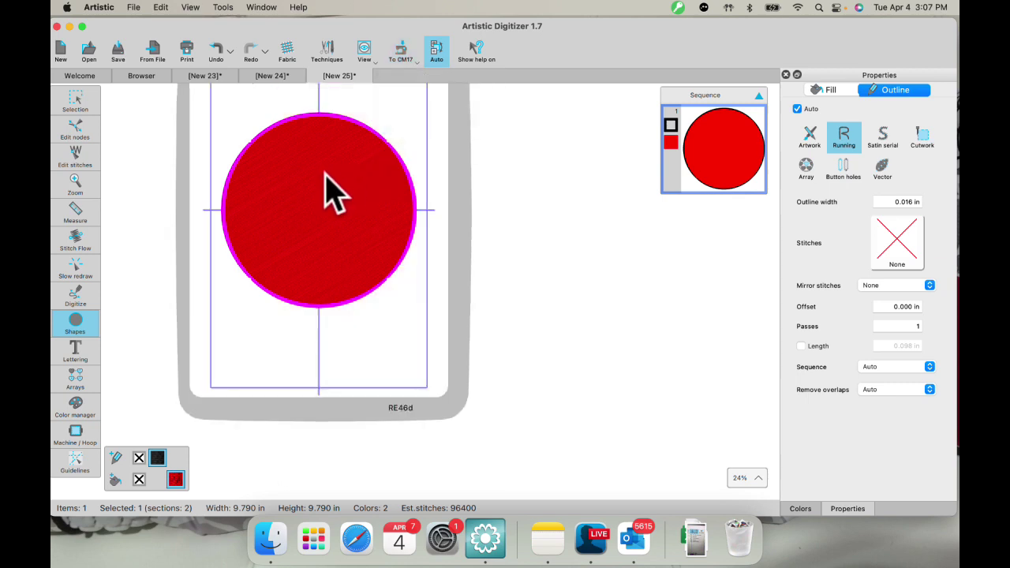
{"action": "left_click", "coordinate": [63, 107]}
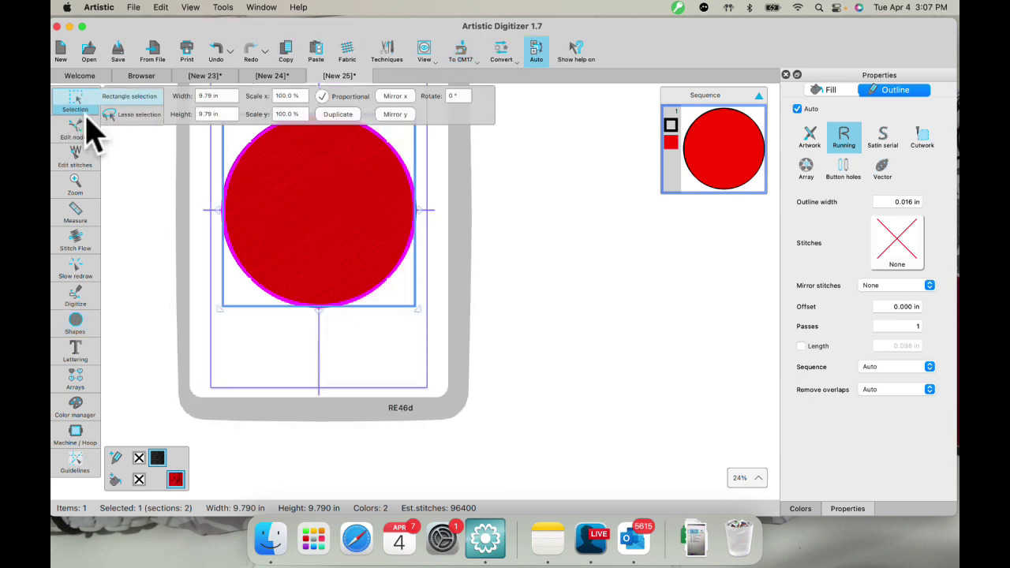
{"action": "left_click", "coordinate": [302, 360]}
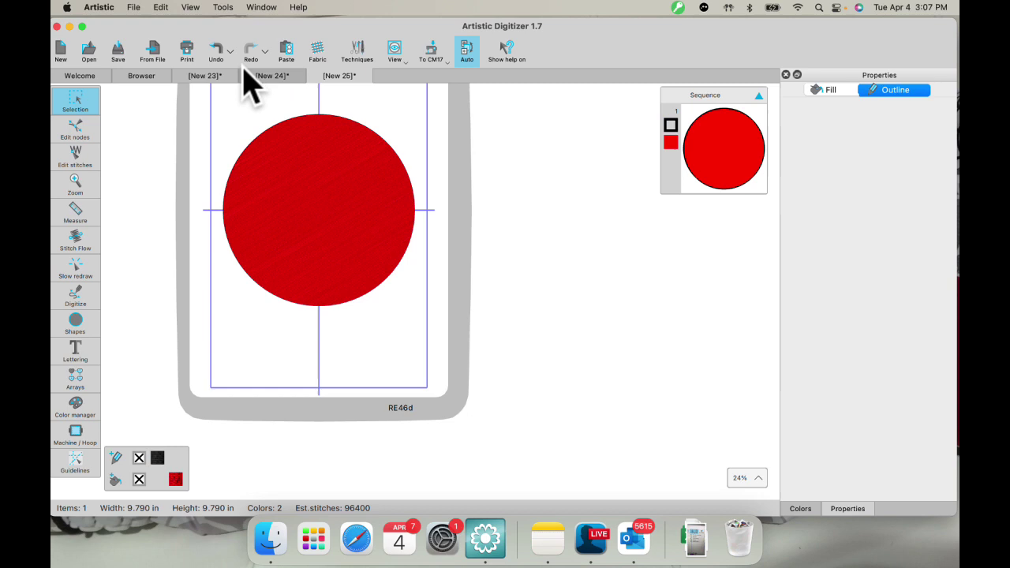
Insert the ButterFly02 clipart from the Clipart Library and place it at the hoop's lower left
{"action": "left_click", "coordinate": [225, 8]}
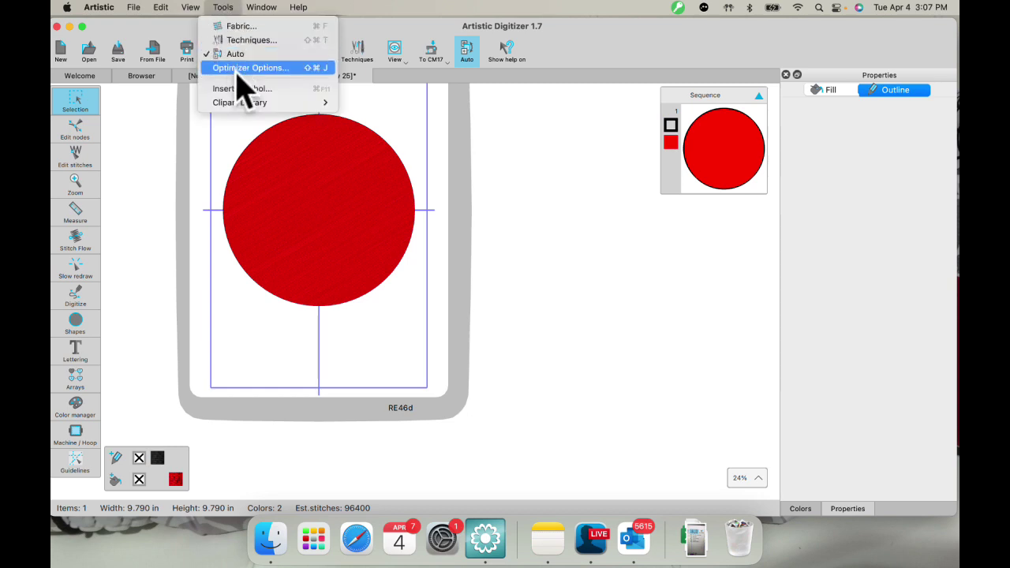
{"action": "mouse_move", "coordinate": [245, 106]}
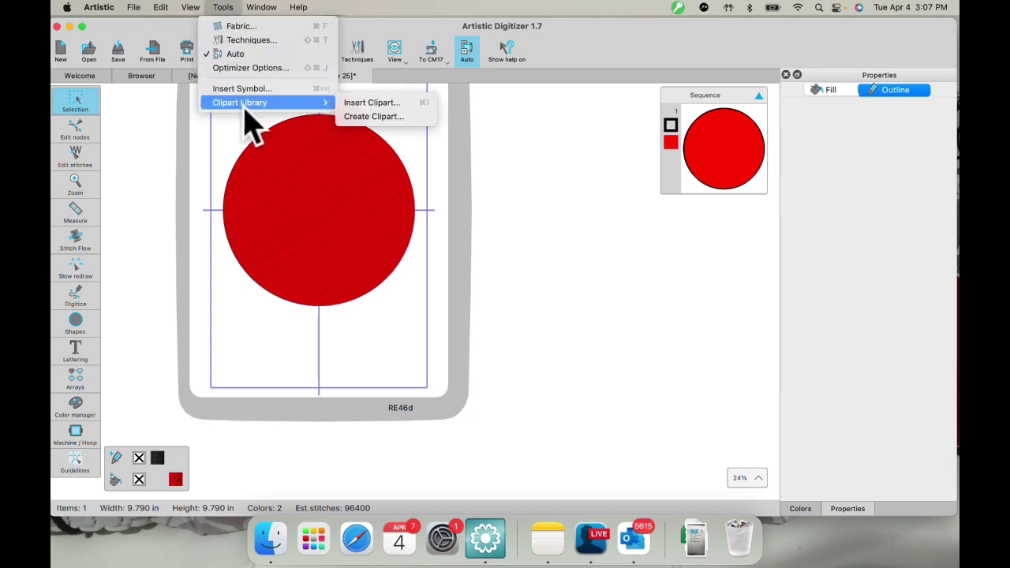
{"action": "left_click", "coordinate": [374, 103]}
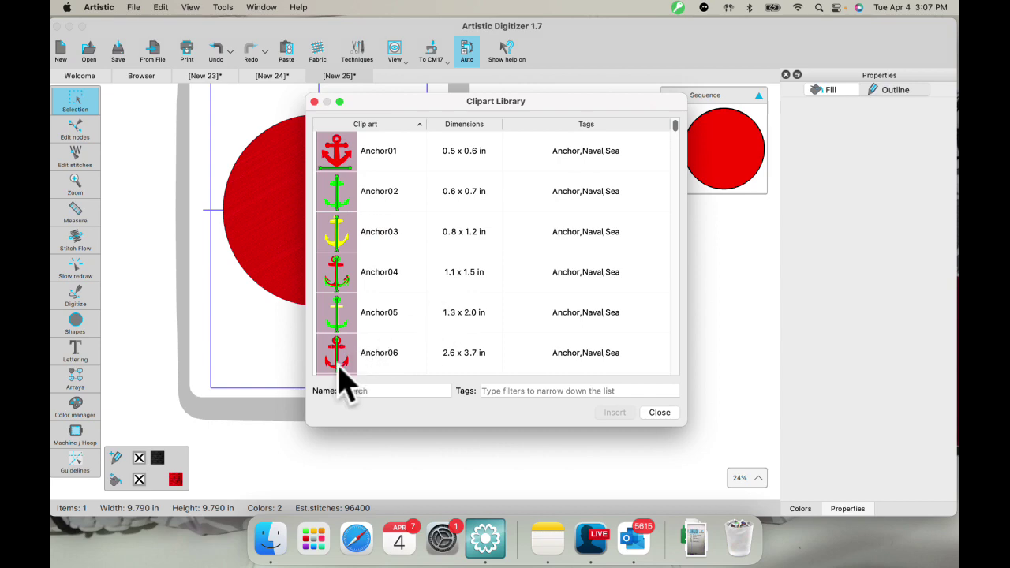
{"action": "scroll", "coordinate": [355, 319], "scroll_direction": "down", "scroll_amount": 8}
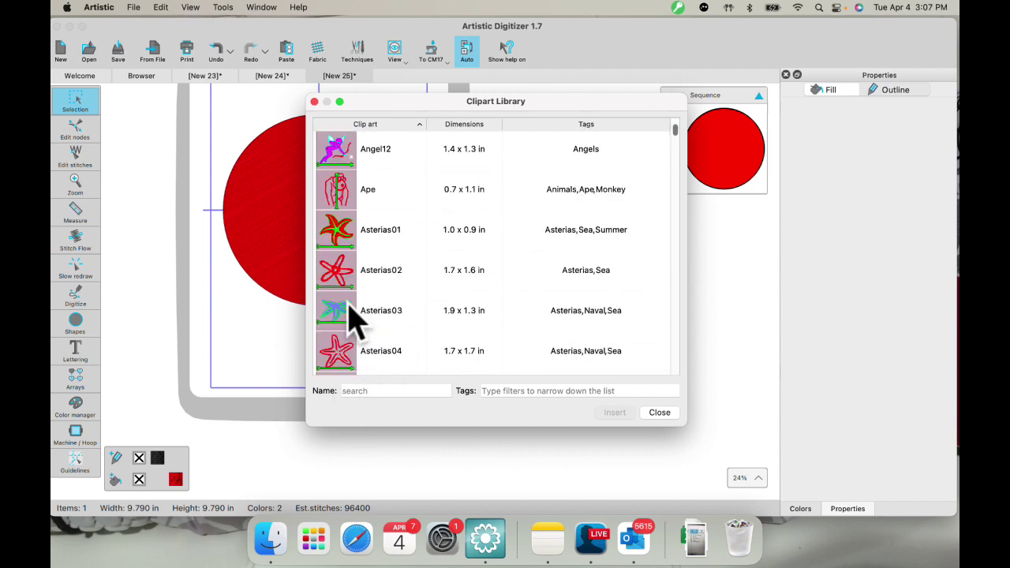
{"action": "scroll", "coordinate": [353, 315], "scroll_direction": "down", "scroll_amount": 20}
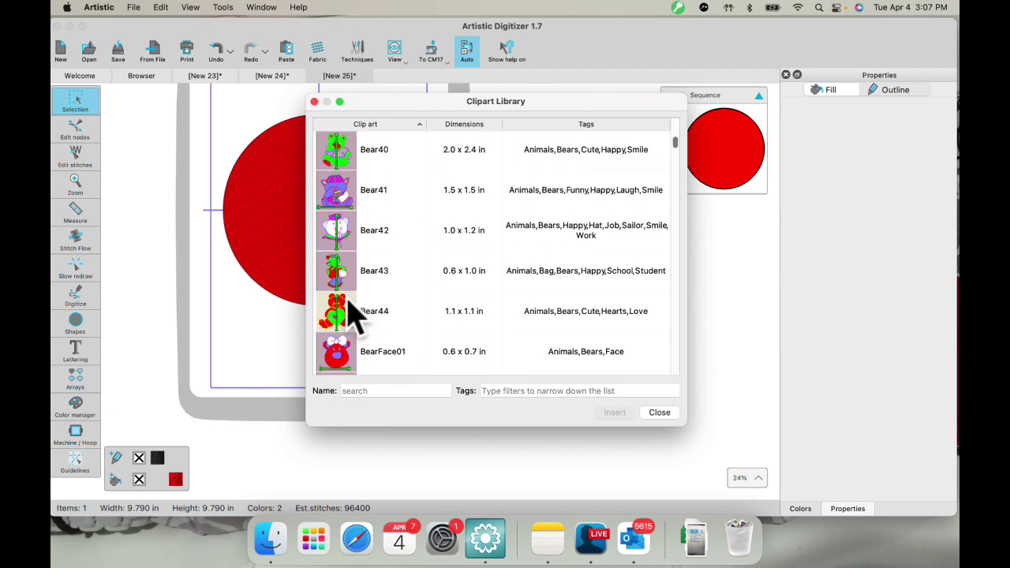
{"action": "scroll", "coordinate": [353, 316], "scroll_direction": "down", "scroll_amount": 12}
{"action": "scroll", "coordinate": [355, 311], "scroll_direction": "down", "scroll_amount": 20}
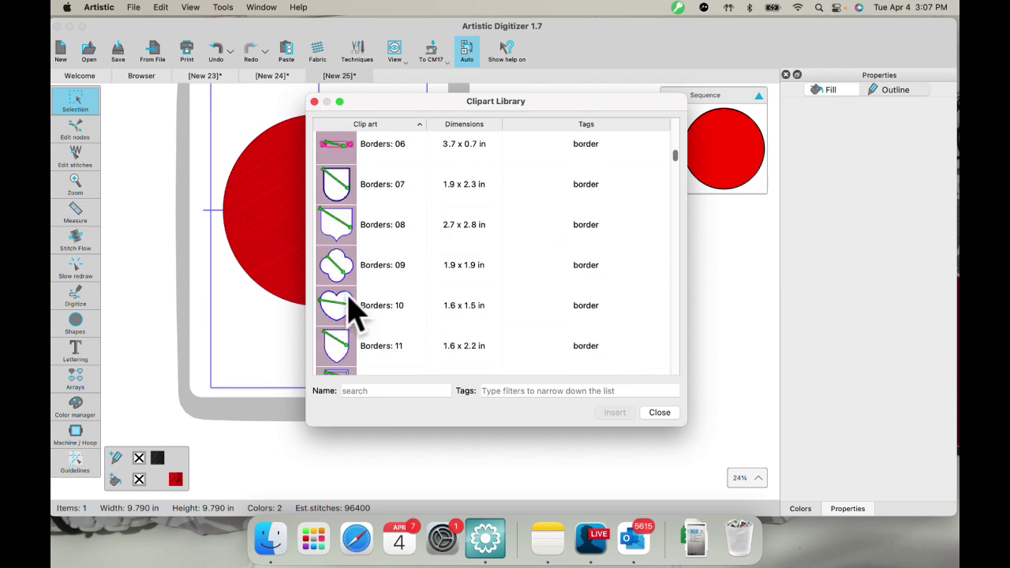
{"action": "scroll", "coordinate": [352, 308], "scroll_direction": "down", "scroll_amount": 15}
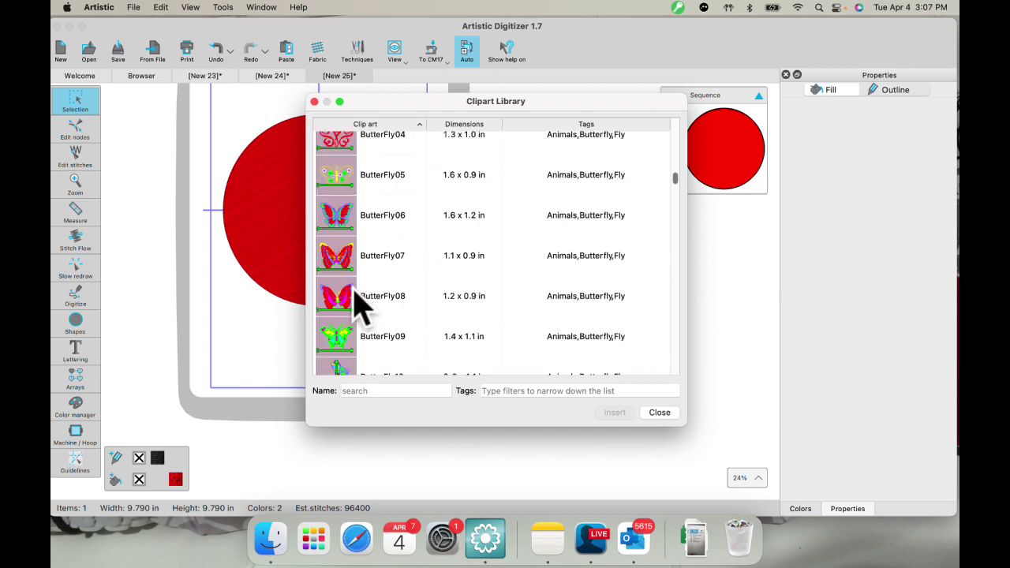
{"action": "scroll", "coordinate": [352, 308], "scroll_direction": "up", "scroll_amount": 5}
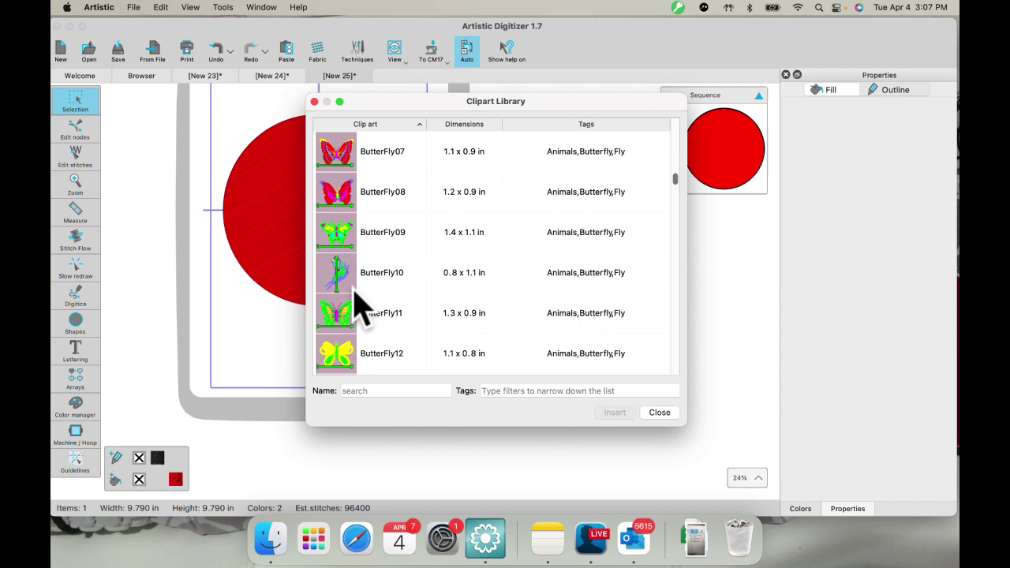
{"action": "scroll", "coordinate": [353, 306], "scroll_direction": "up", "scroll_amount": 5}
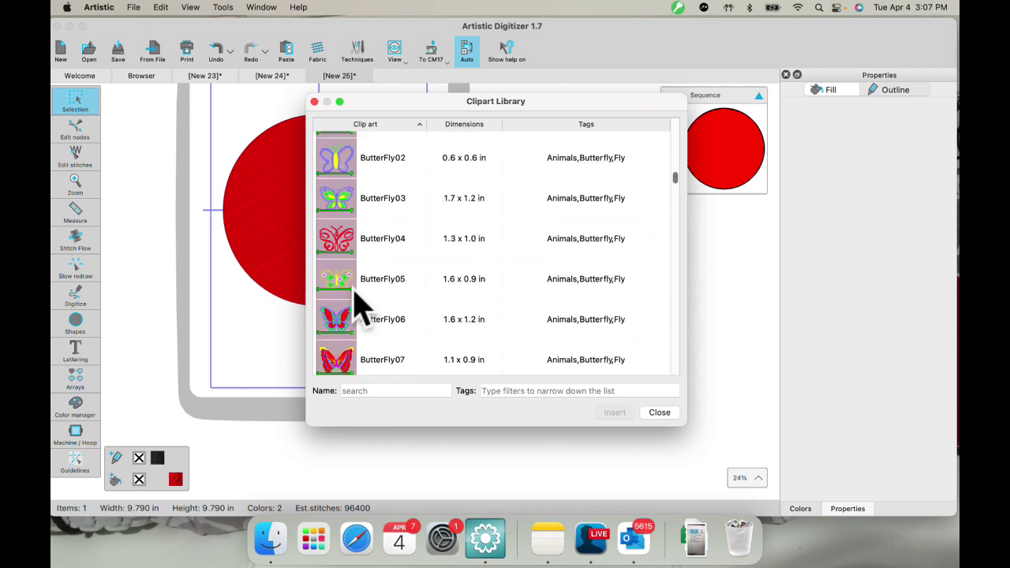
{"action": "left_click", "coordinate": [333, 160]}
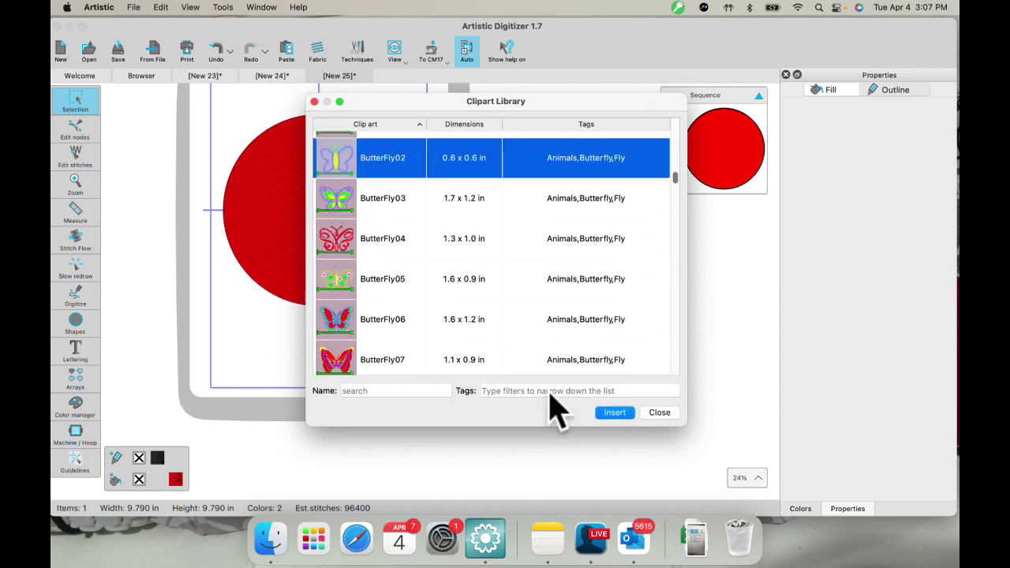
{"action": "left_click", "coordinate": [613, 414]}
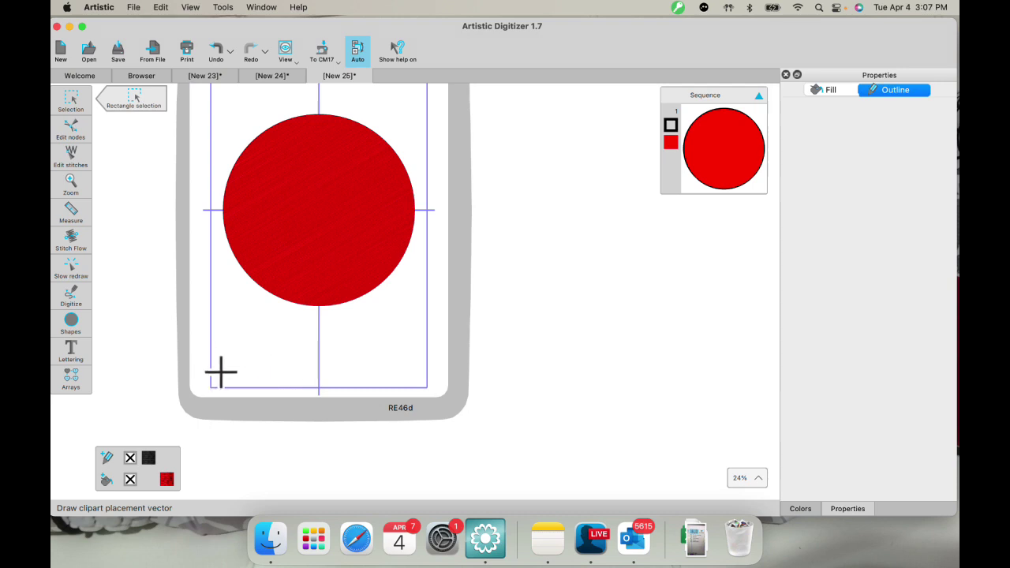
{"action": "left_click_drag", "start_coordinate": [221, 371], "coordinate": [261, 356]}
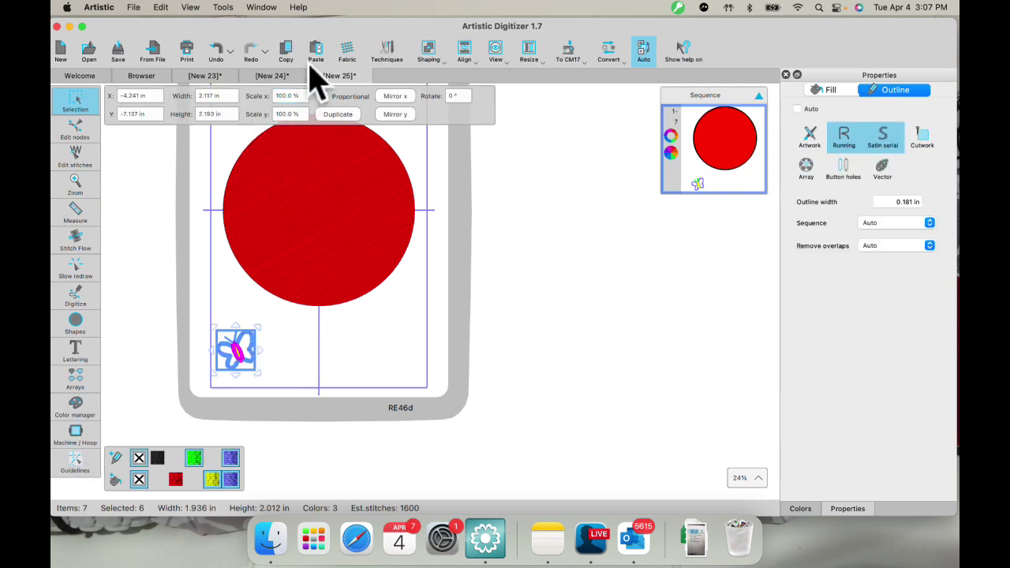
Insert the ButterFly01 dragonfly clipart and place it to the right of ButterFly02
{"action": "left_click", "coordinate": [224, 8]}
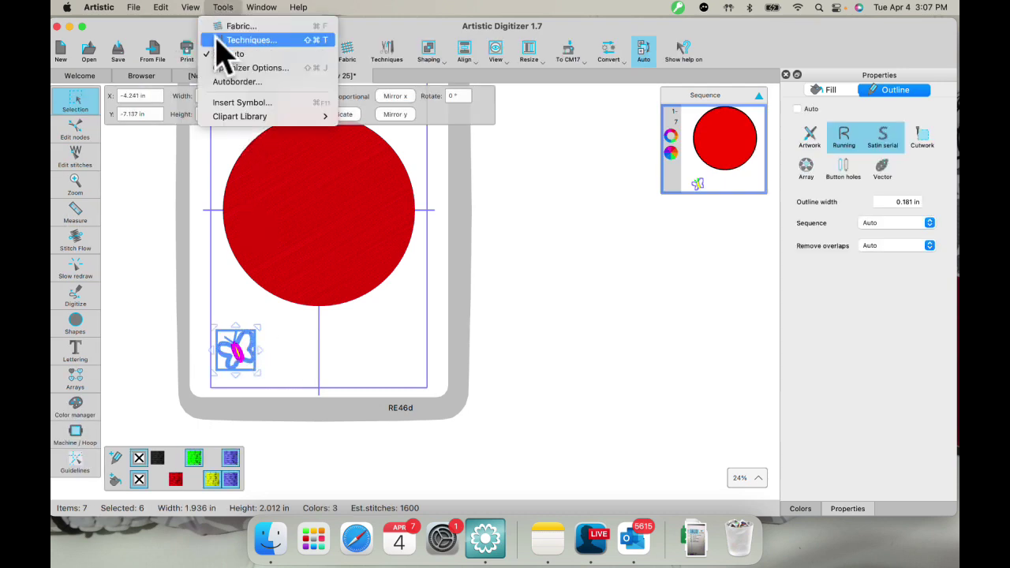
{"action": "mouse_move", "coordinate": [223, 118]}
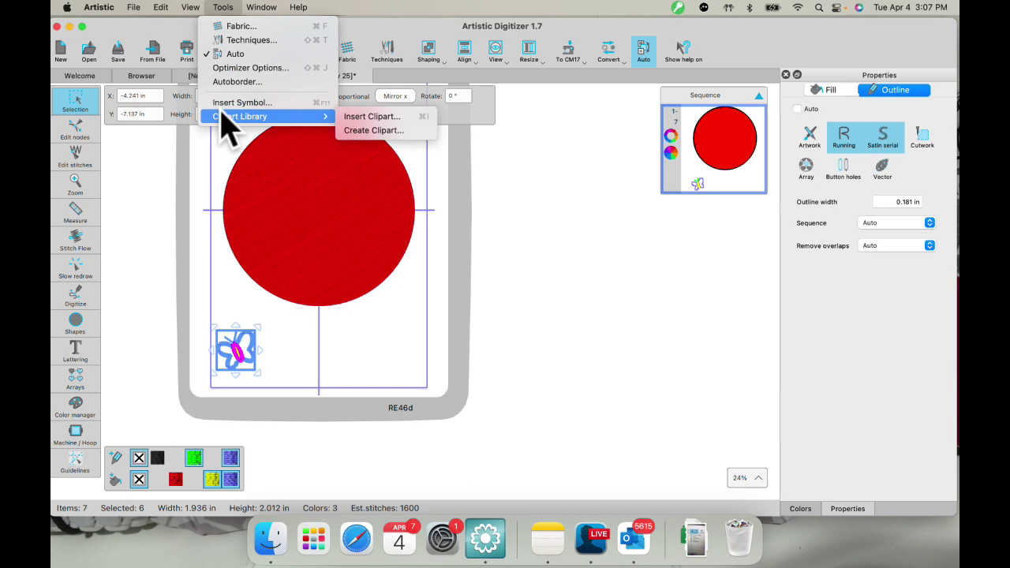
{"action": "left_click", "coordinate": [382, 118]}
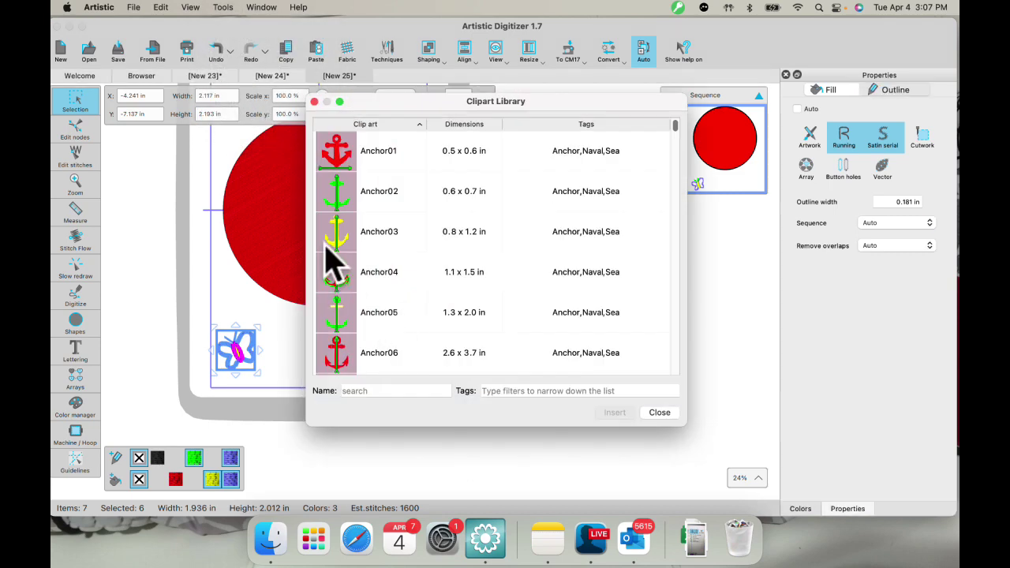
{"action": "scroll", "coordinate": [335, 265], "scroll_direction": "down", "scroll_amount": 20}
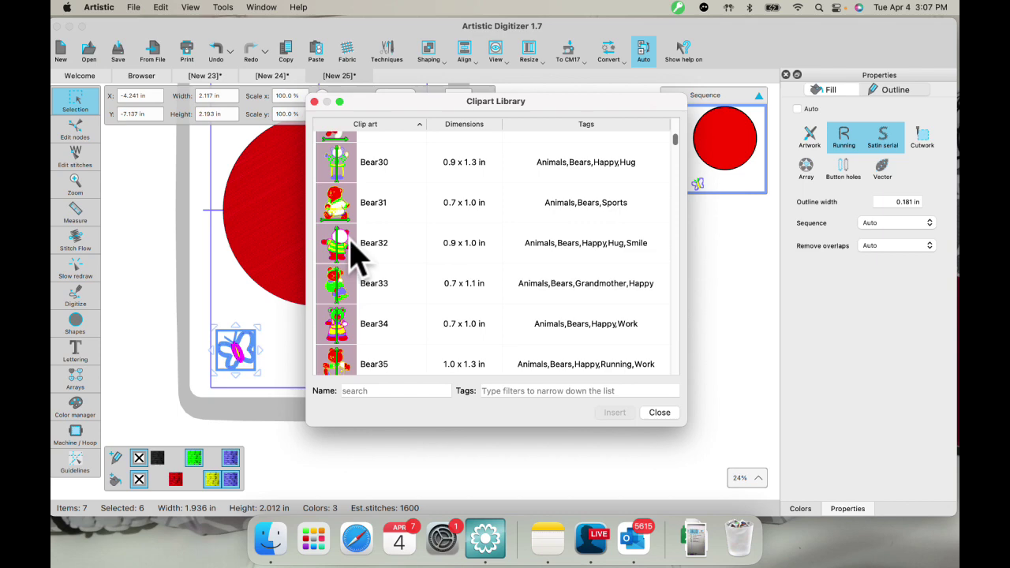
{"action": "scroll", "coordinate": [351, 254], "scroll_direction": "down", "scroll_amount": 20}
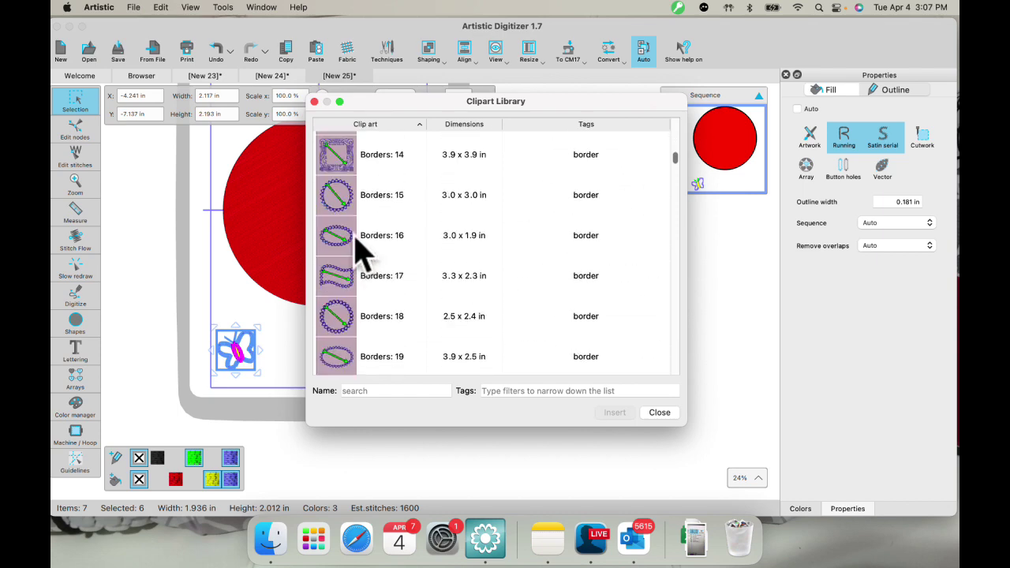
{"action": "scroll", "coordinate": [359, 252], "scroll_direction": "down", "scroll_amount": 20}
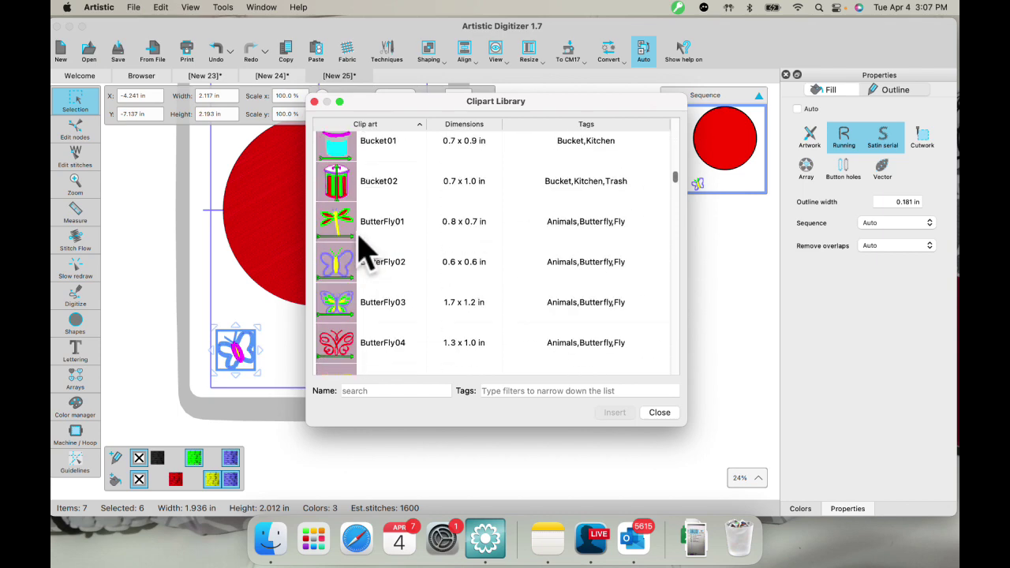
{"action": "left_click", "coordinate": [353, 230]}
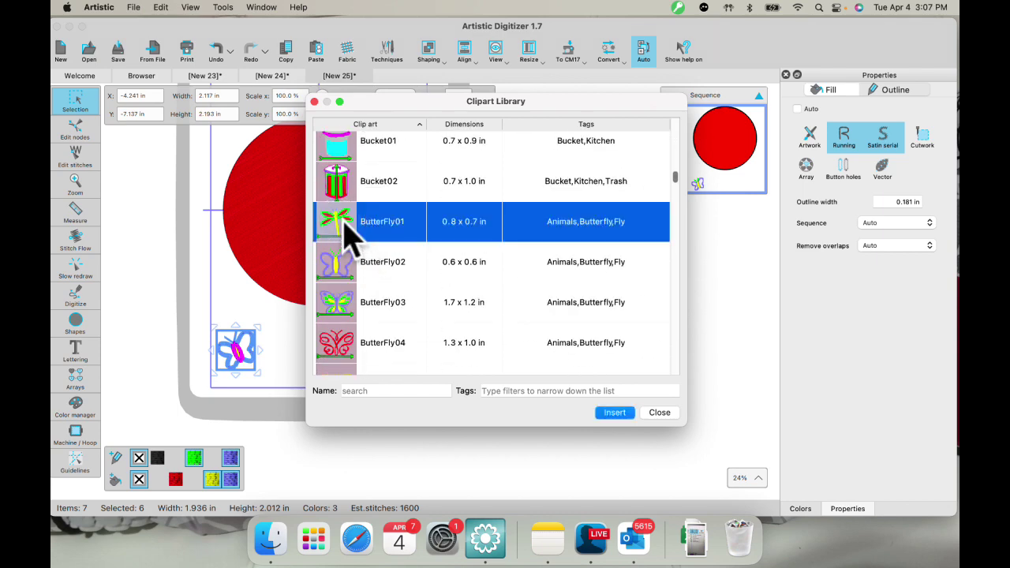
{"action": "left_click", "coordinate": [614, 413]}
{"action": "left_click_drag", "start_coordinate": [298, 363], "coordinate": [309, 342]}
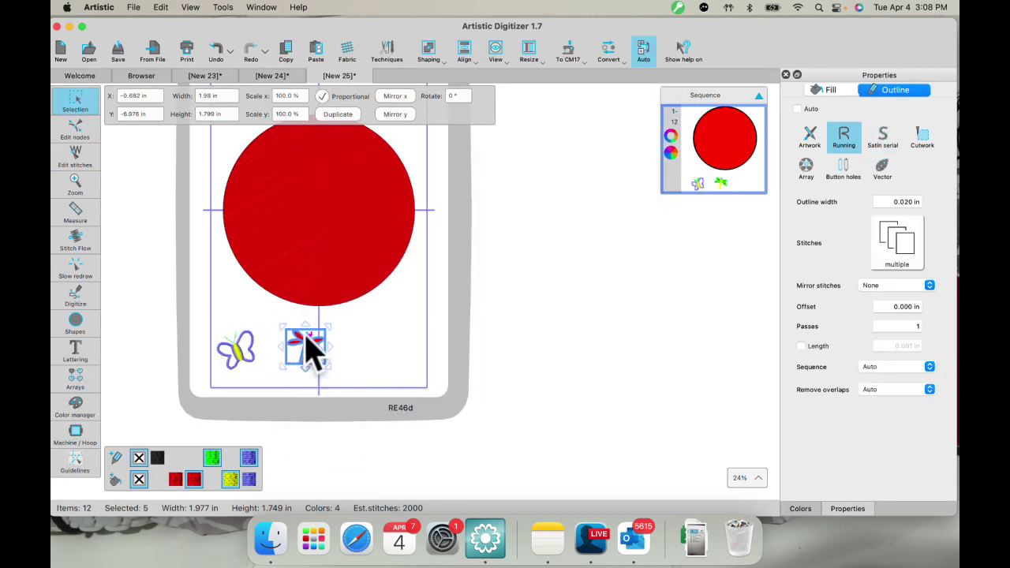
Open the Clipart Library again and scroll through it to locate Curl 2
{"action": "left_click", "coordinate": [223, 8]}
{"action": "mouse_move", "coordinate": [228, 116]}
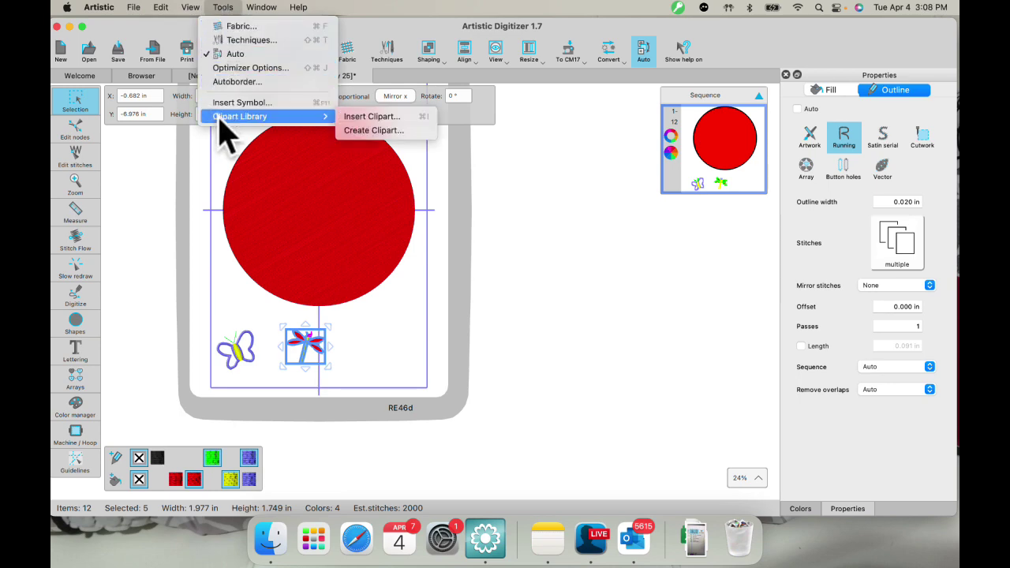
{"action": "left_click", "coordinate": [366, 117]}
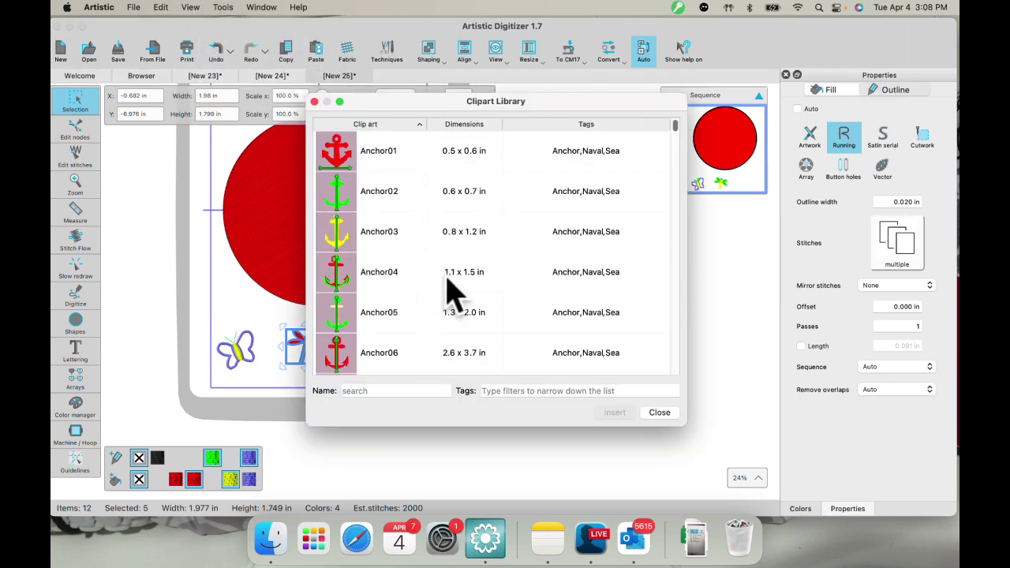
{"action": "scroll", "coordinate": [399, 260], "scroll_direction": "down", "scroll_amount": 3}
{"action": "scroll", "coordinate": [411, 237], "scroll_direction": "down", "scroll_amount": 20}
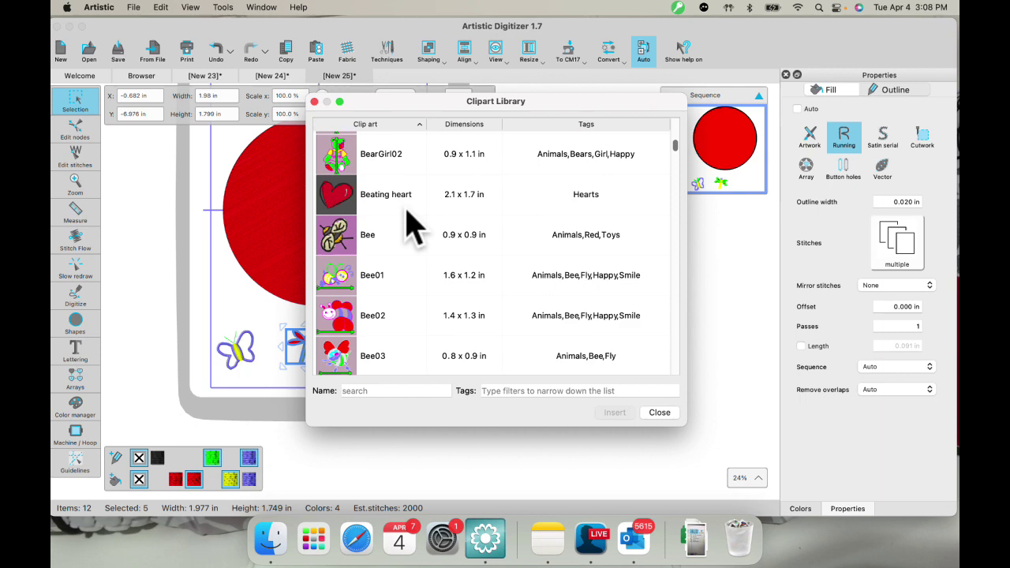
{"action": "scroll", "coordinate": [410, 227], "scroll_direction": "down", "scroll_amount": 20}
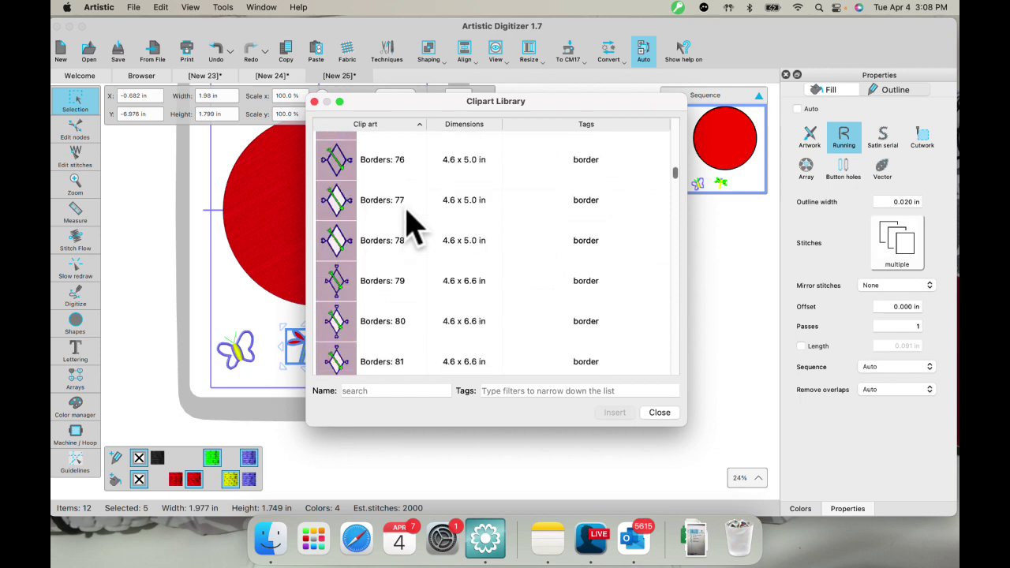
{"action": "scroll", "coordinate": [410, 227], "scroll_direction": "down", "scroll_amount": 20}
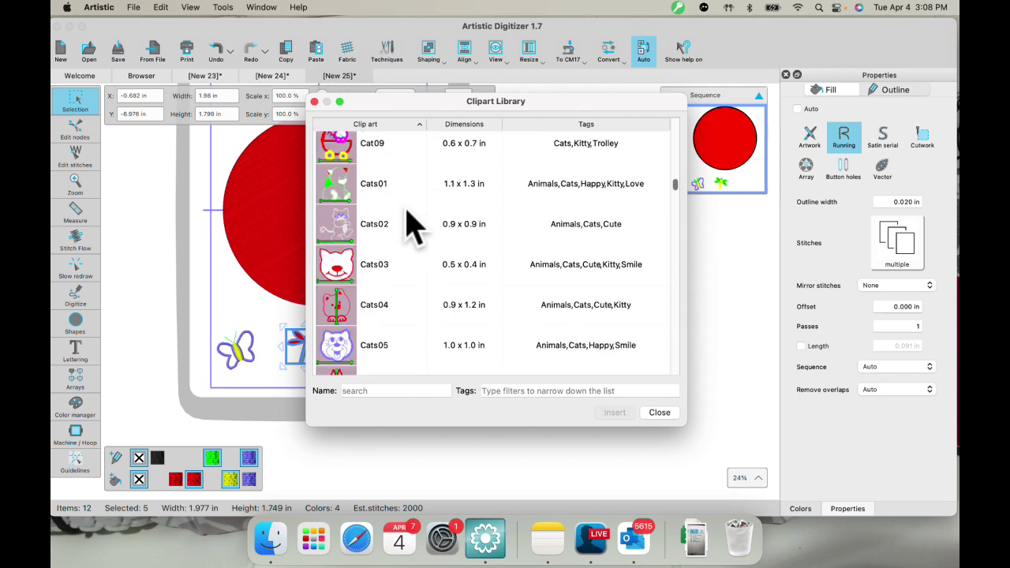
{"action": "scroll", "coordinate": [410, 227], "scroll_direction": "down", "scroll_amount": 20}
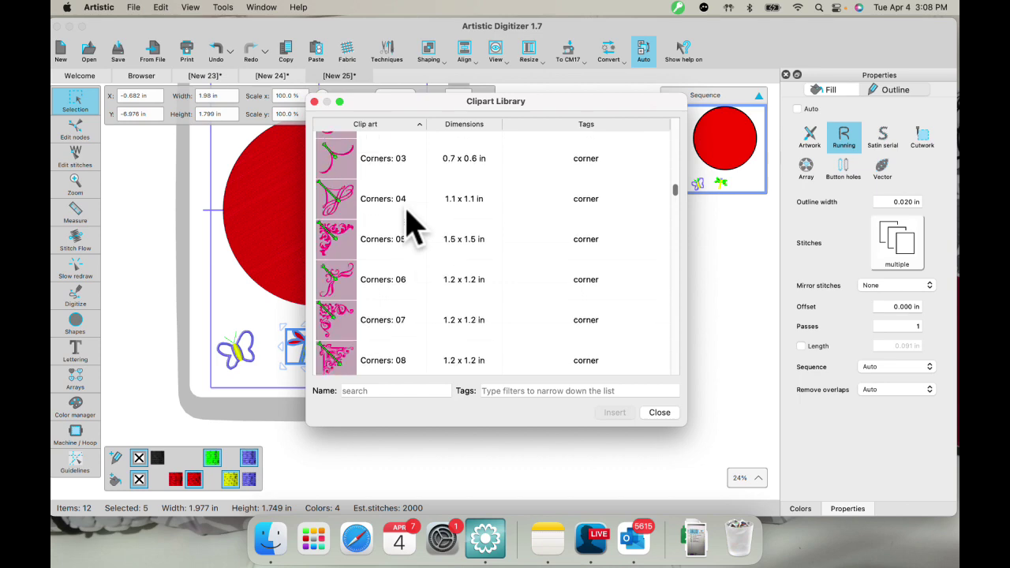
{"action": "scroll", "coordinate": [410, 227], "scroll_direction": "down", "scroll_amount": 20}
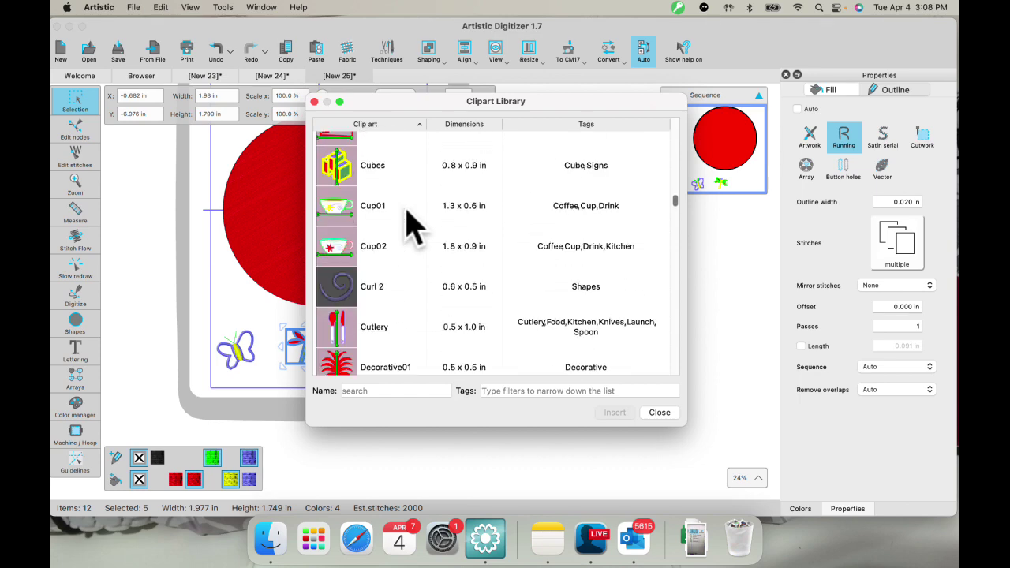
{"action": "scroll", "coordinate": [411, 227], "scroll_direction": "down", "scroll_amount": 8}
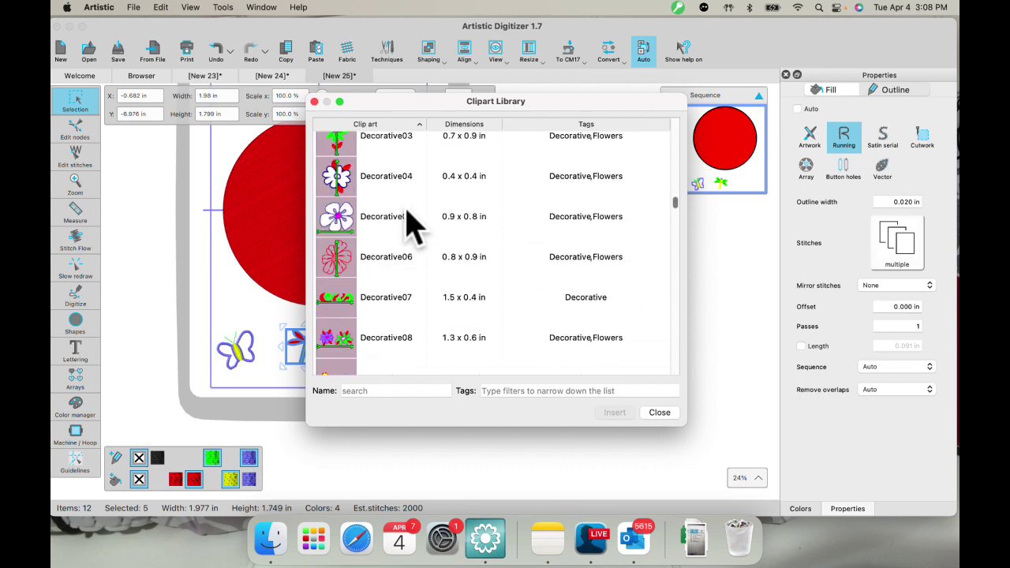
{"action": "scroll", "coordinate": [410, 227], "scroll_direction": "up", "scroll_amount": 7}
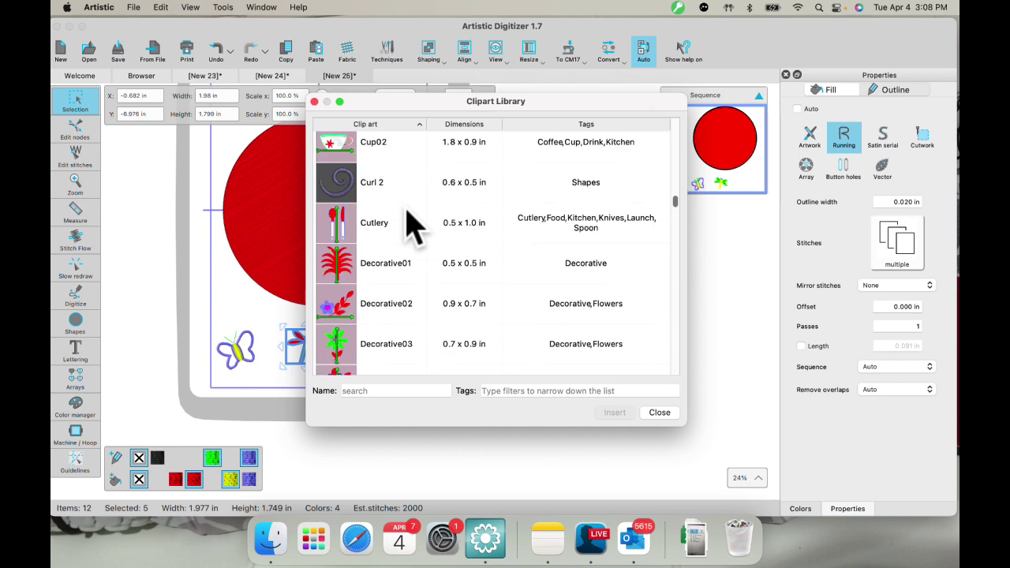
Insert the Curl 2 clipart and place it below the butterfly and dragonfly
{"action": "left_click", "coordinate": [334, 190]}
{"action": "left_click", "coordinate": [615, 412]}
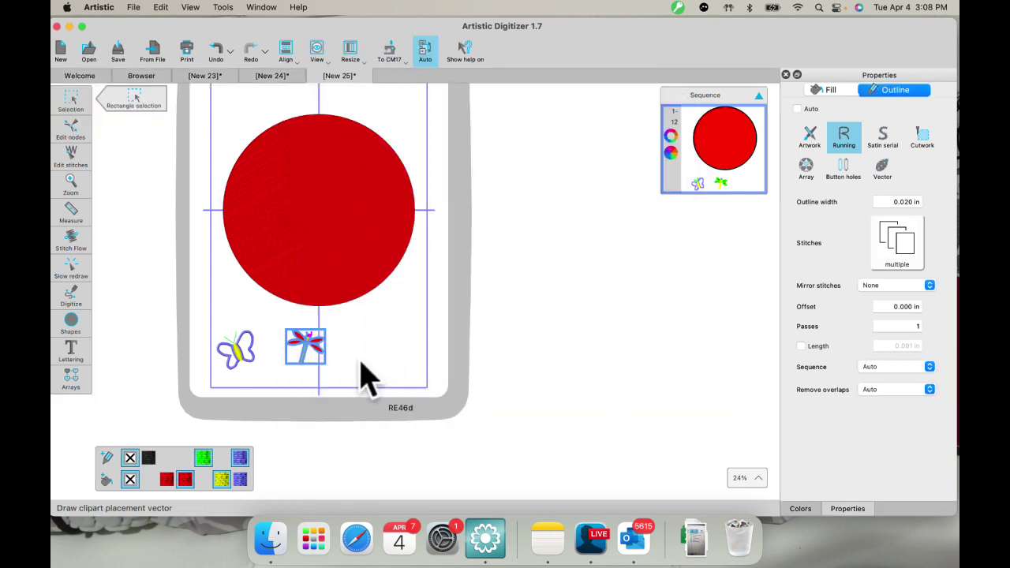
{"action": "left_click_drag", "start_coordinate": [261, 371], "coordinate": [281, 386]}
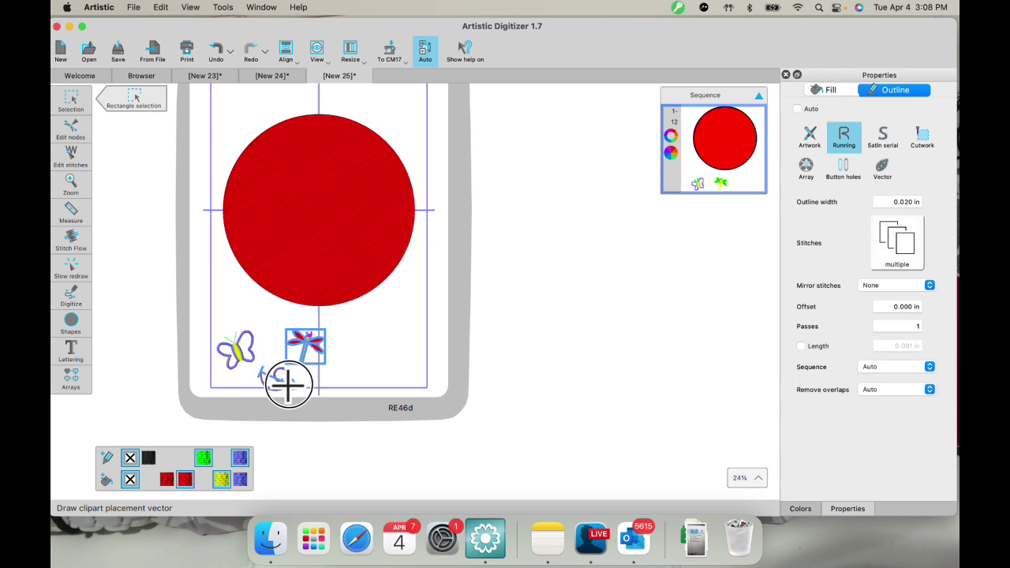
{"action": "left_click", "coordinate": [288, 384]}
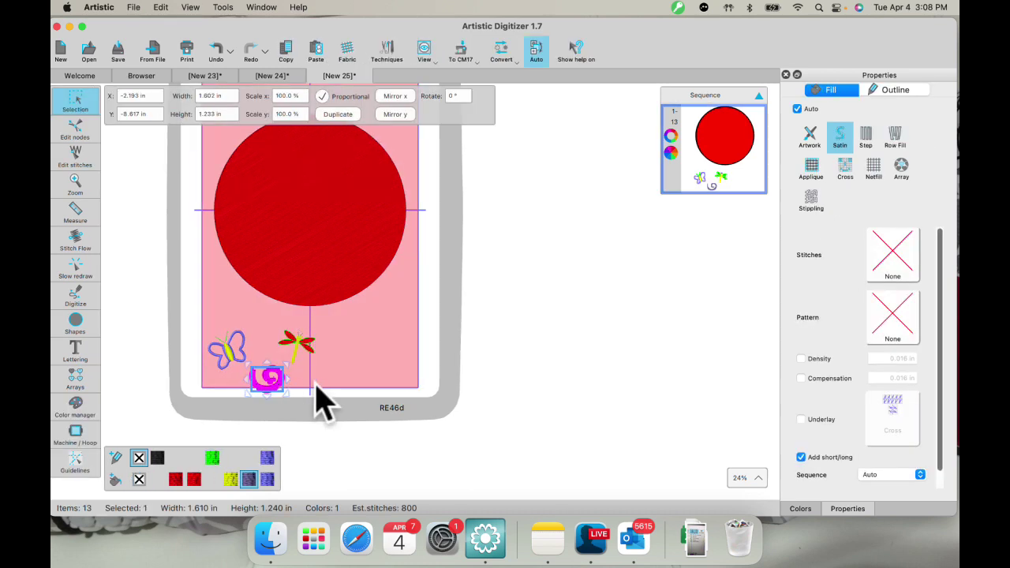
{"action": "left_click", "coordinate": [71, 135]}
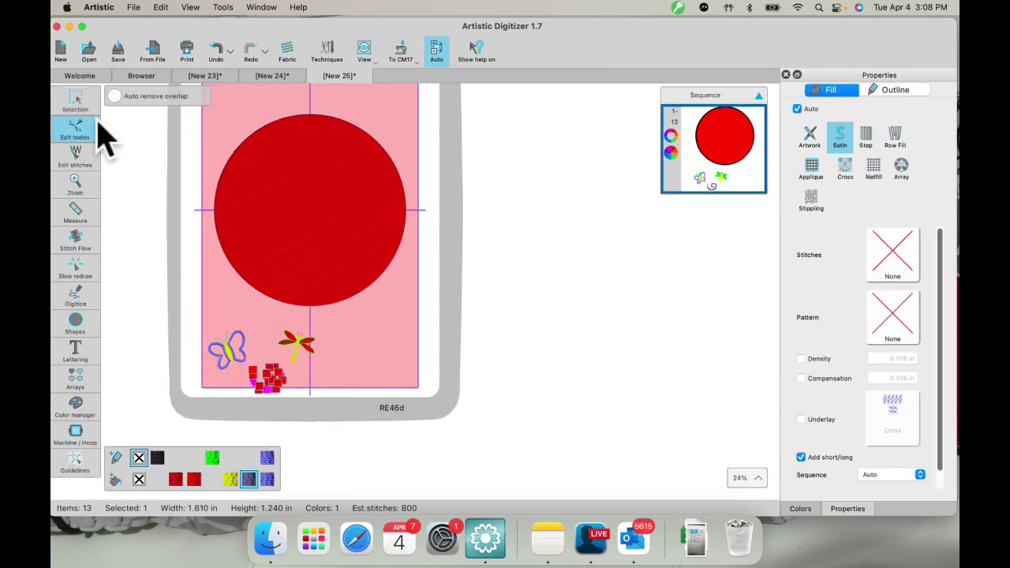
{"action": "key", "text": "Escape"}
Select the three clipart pieces with the red circle and fill the circle with a shape-fit array
{"action": "left_click_drag", "start_coordinate": [186, 286], "coordinate": [358, 432]}
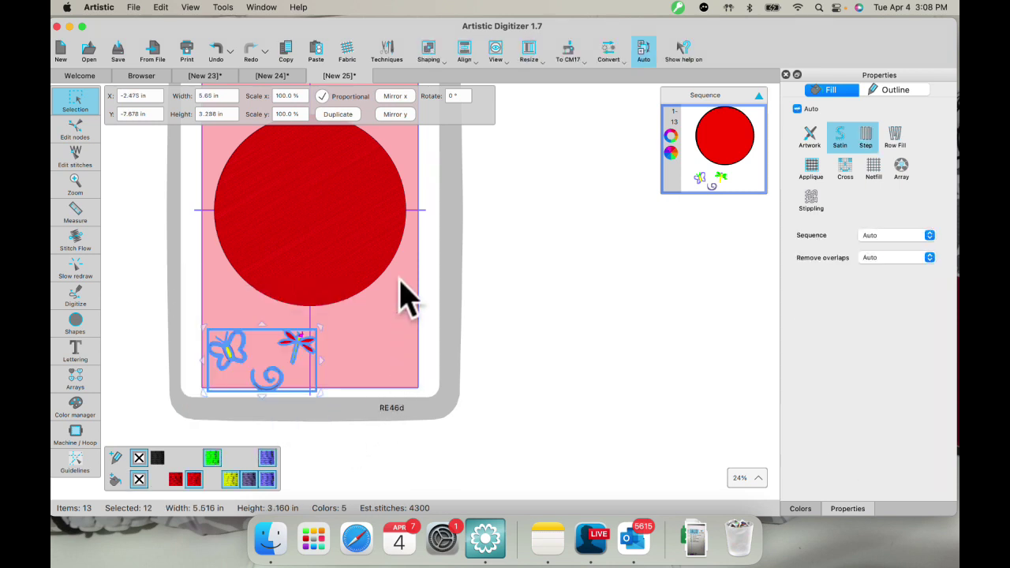
{"action": "left_click", "coordinate": [304, 214]}
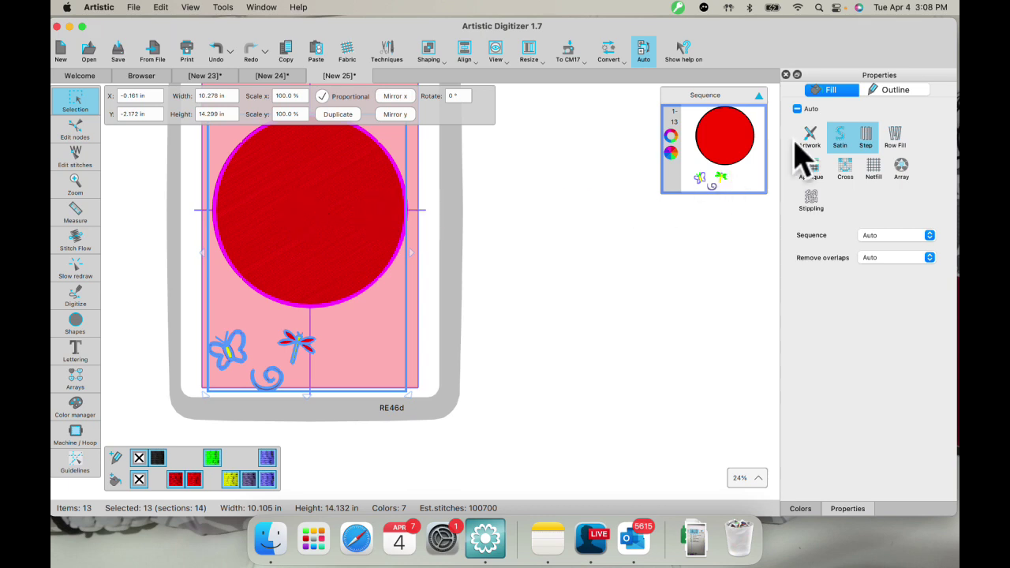
{"action": "left_click", "coordinate": [901, 167]}
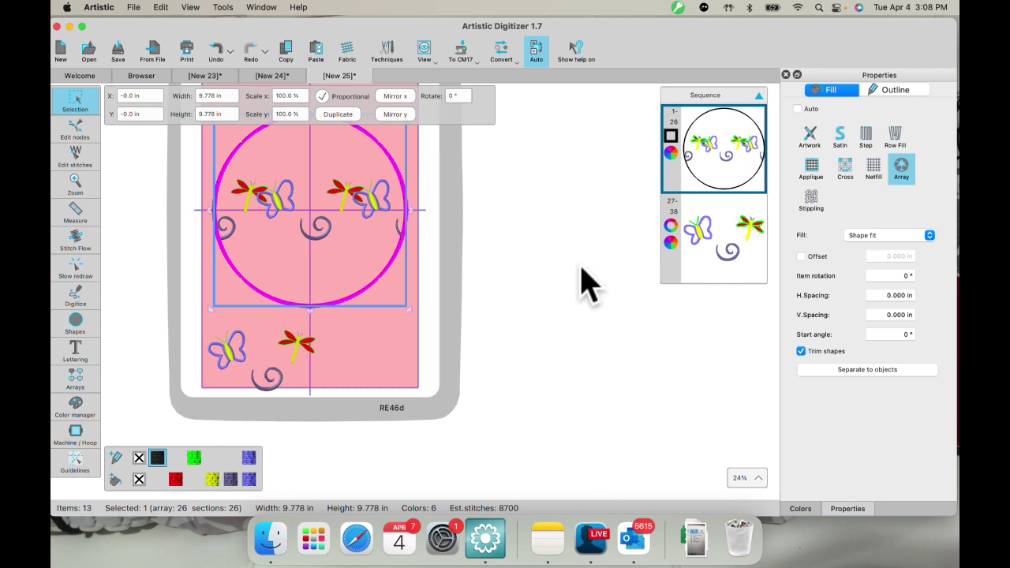
{"action": "left_click", "coordinate": [901, 295]}
Set array spacing to -0.398 in horizontal, -0.701 in vertical, with a 19° start angle
{"action": "scroll", "coordinate": [901, 316], "scroll_direction": "down", "scroll_amount": 1}
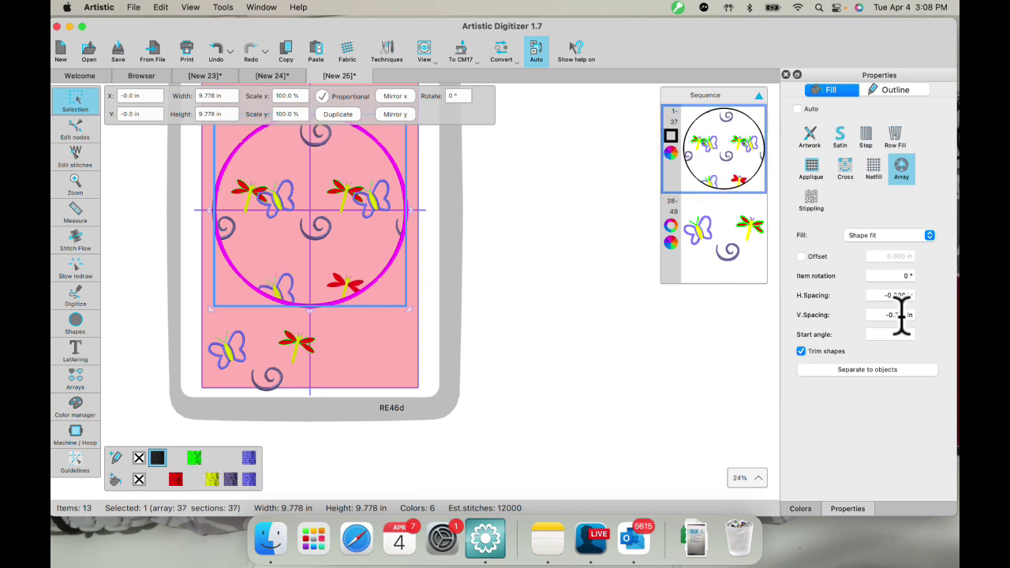
{"action": "scroll", "coordinate": [901, 315], "scroll_direction": "down", "scroll_amount": 1}
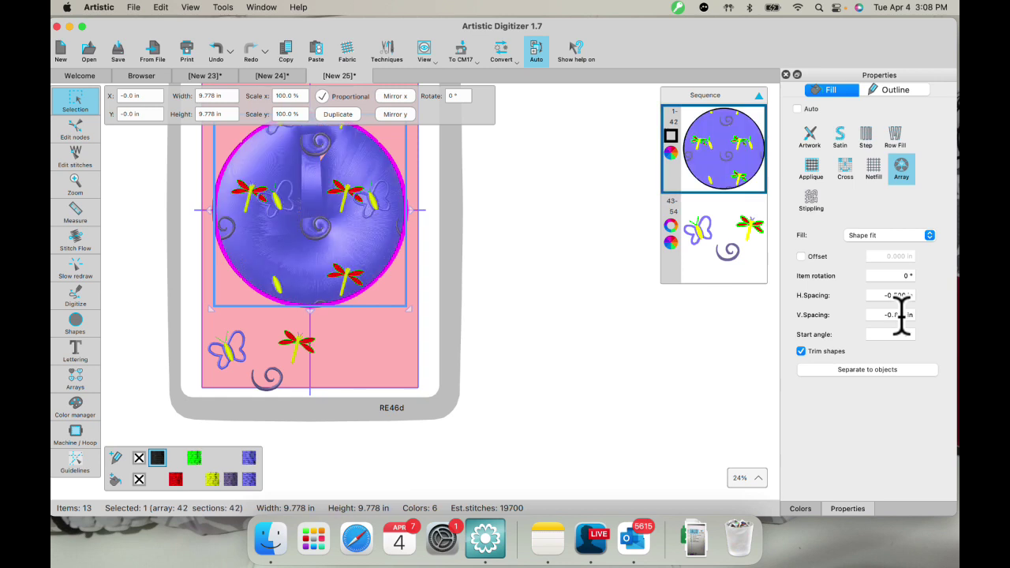
{"action": "scroll", "coordinate": [901, 316], "scroll_direction": "up", "scroll_amount": 1}
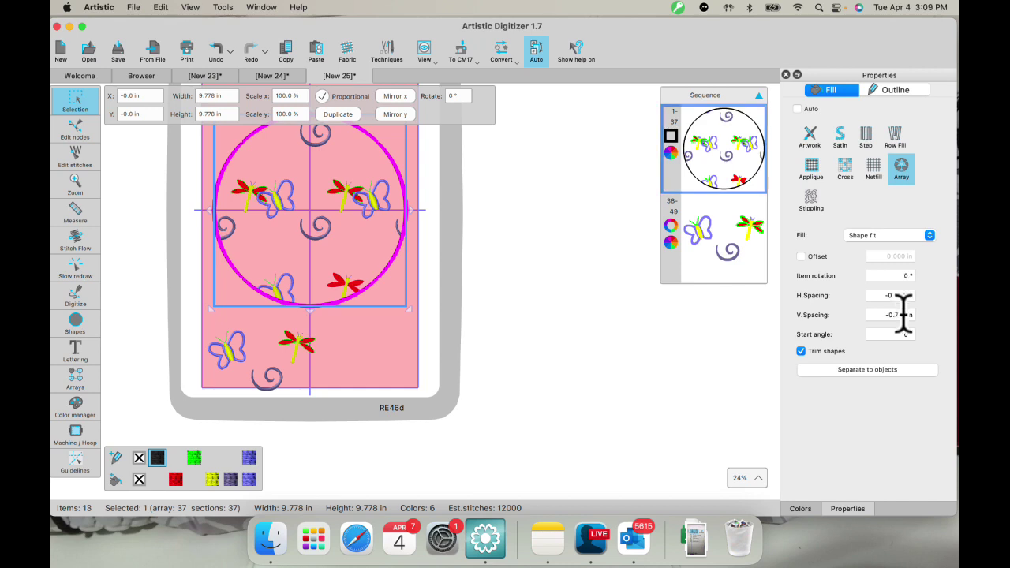
{"action": "scroll", "coordinate": [911, 335], "scroll_direction": "up", "scroll_amount": 1}
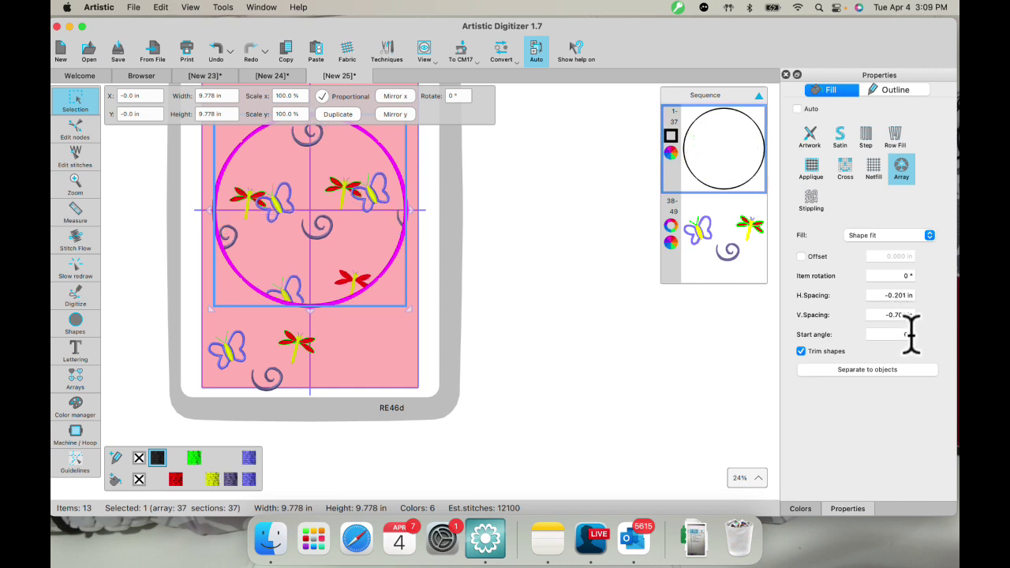
{"action": "scroll", "coordinate": [911, 335], "scroll_direction": "up", "scroll_amount": 1}
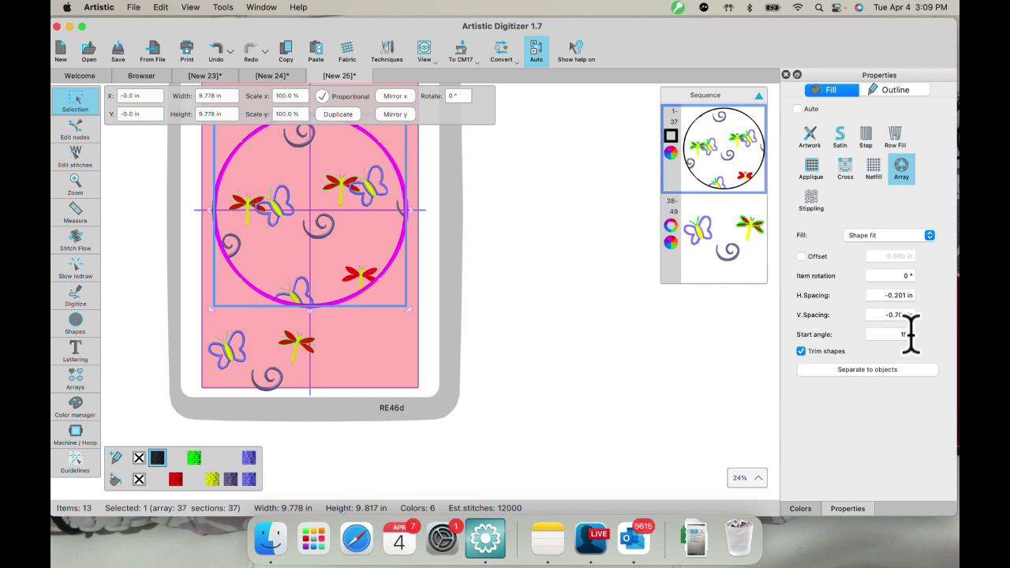
{"action": "scroll", "coordinate": [911, 335], "scroll_direction": "up", "scroll_amount": 1}
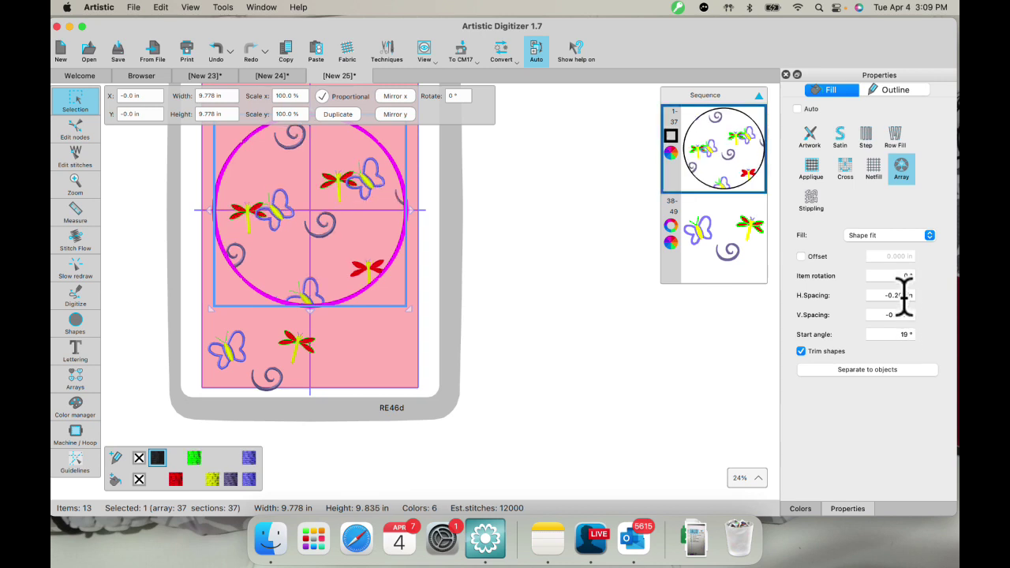
{"action": "scroll", "coordinate": [904, 297], "scroll_direction": "up", "scroll_amount": 1}
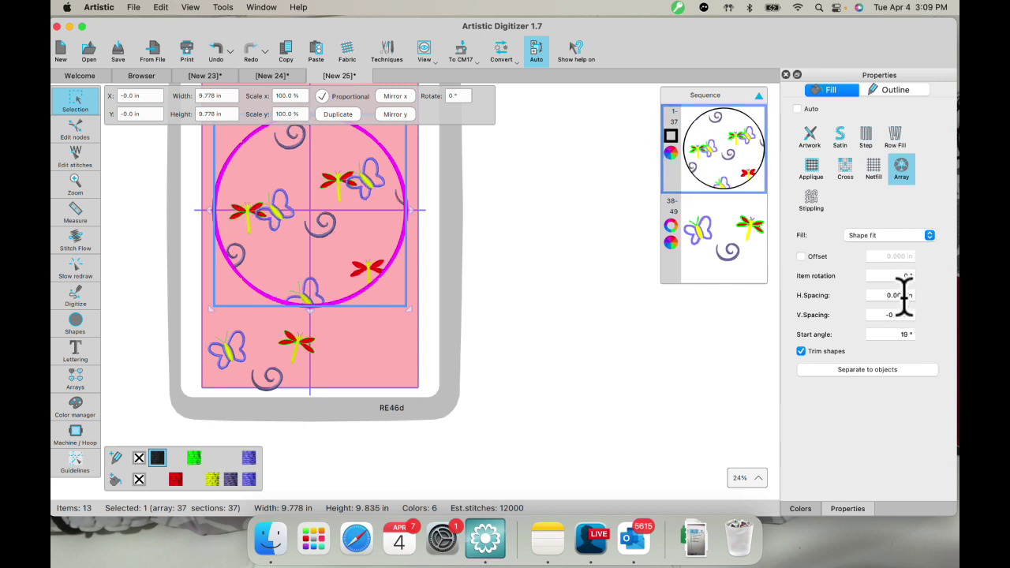
{"action": "scroll", "coordinate": [903, 297], "scroll_direction": "down", "scroll_amount": 1}
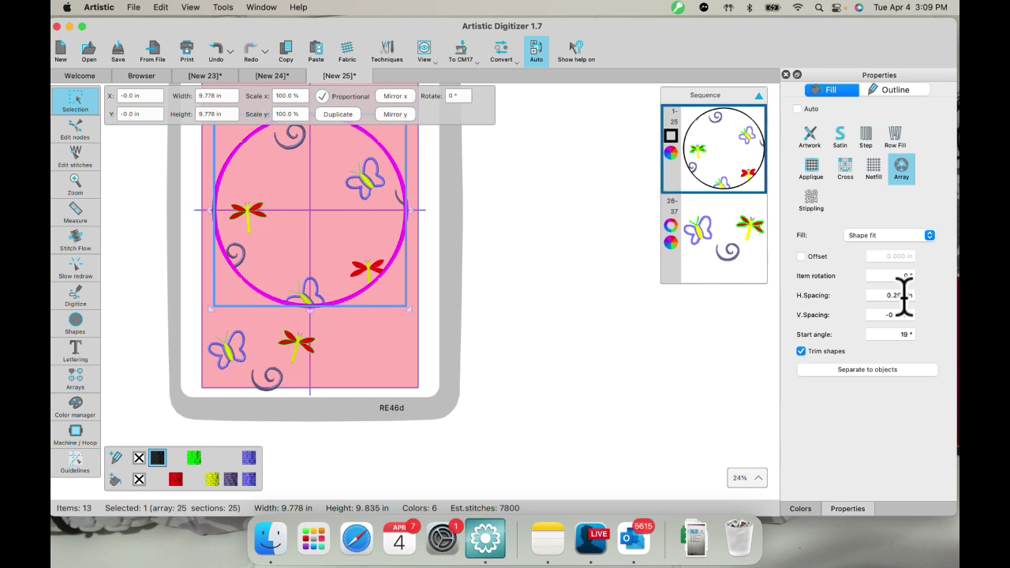
{"action": "scroll", "coordinate": [903, 297], "scroll_direction": "up", "scroll_amount": 1}
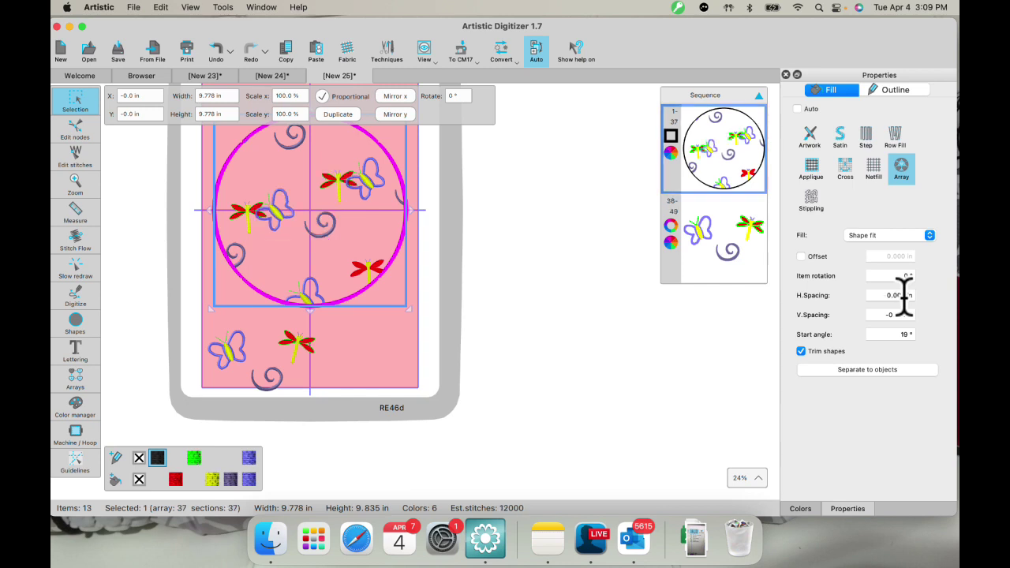
{"action": "scroll", "coordinate": [903, 296], "scroll_direction": "up", "scroll_amount": 1}
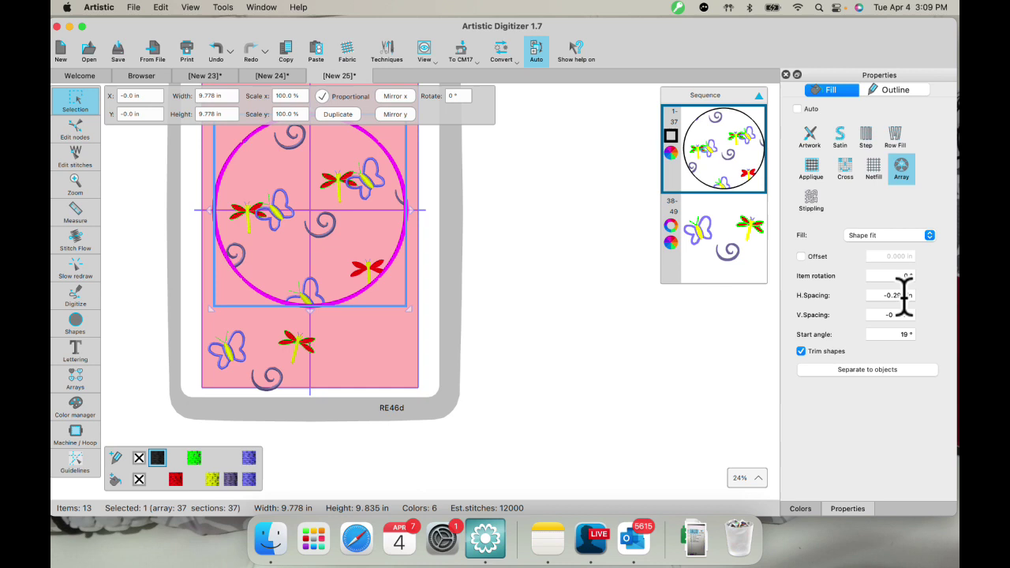
{"action": "scroll", "coordinate": [903, 296], "scroll_direction": "up", "scroll_amount": 3}
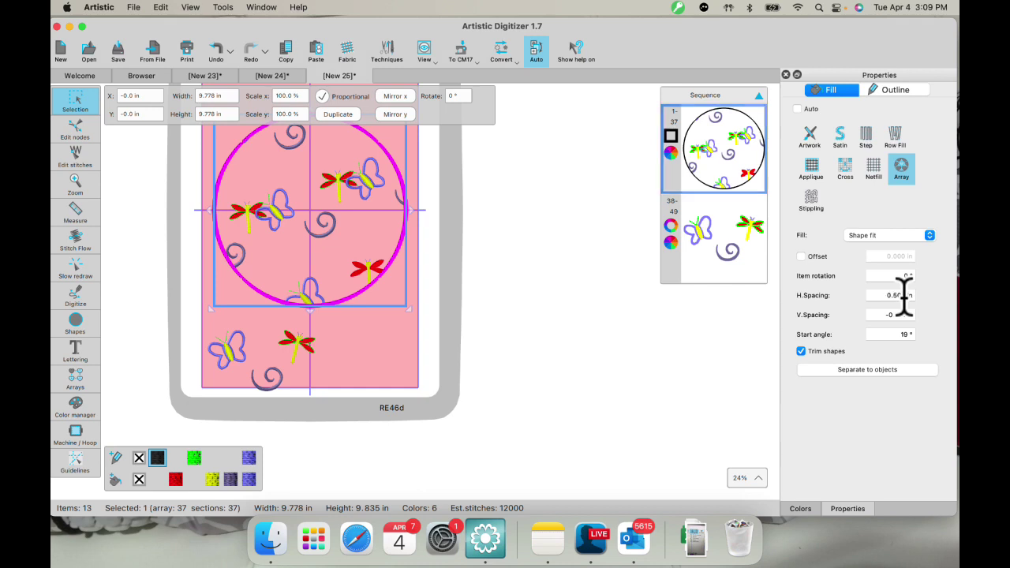
{"action": "scroll", "coordinate": [903, 297], "scroll_direction": "up", "scroll_amount": 3}
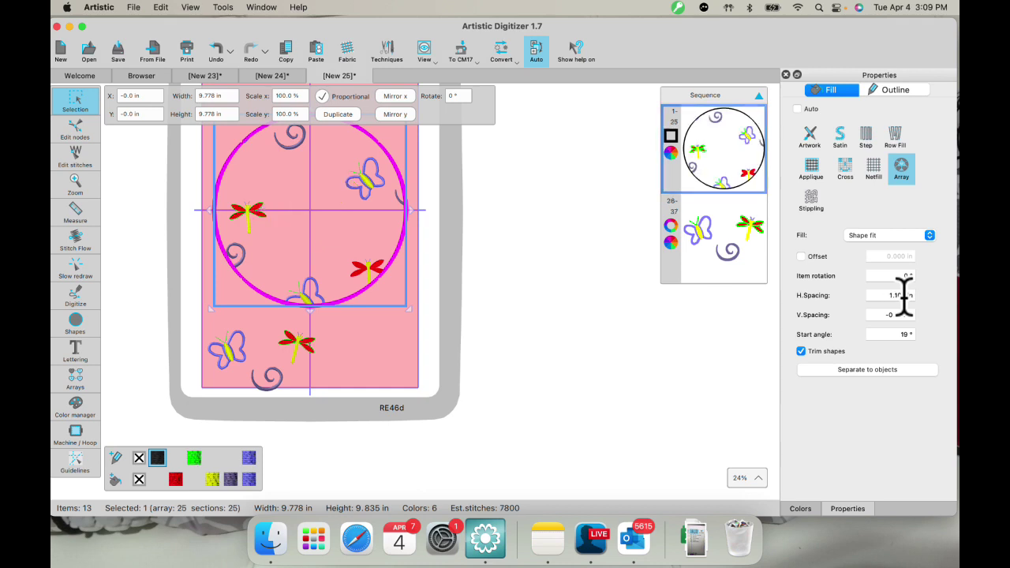
Change the array fill layout from Contour to Circular
{"action": "left_click", "coordinate": [929, 235]}
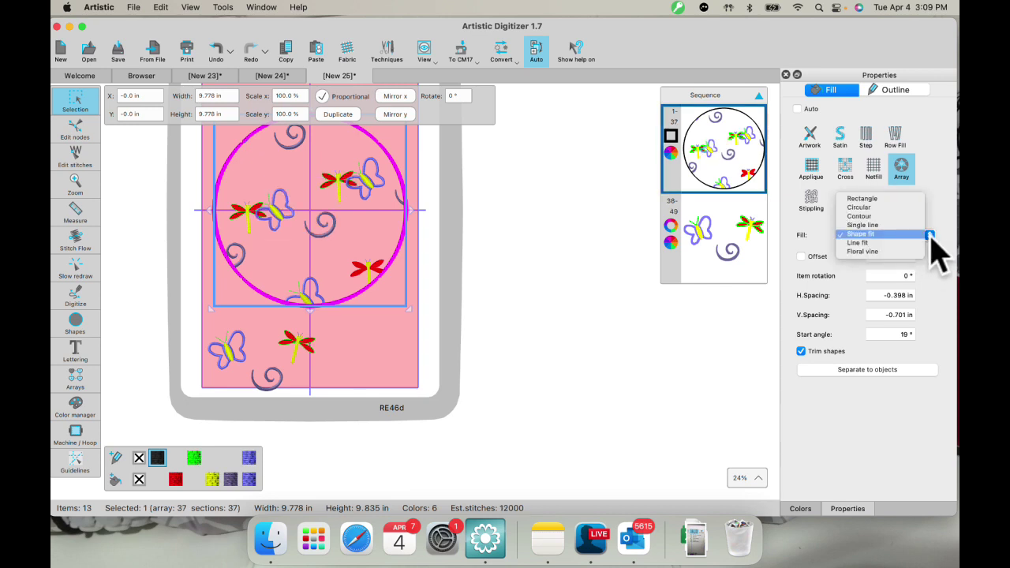
{"action": "left_click", "coordinate": [868, 217]}
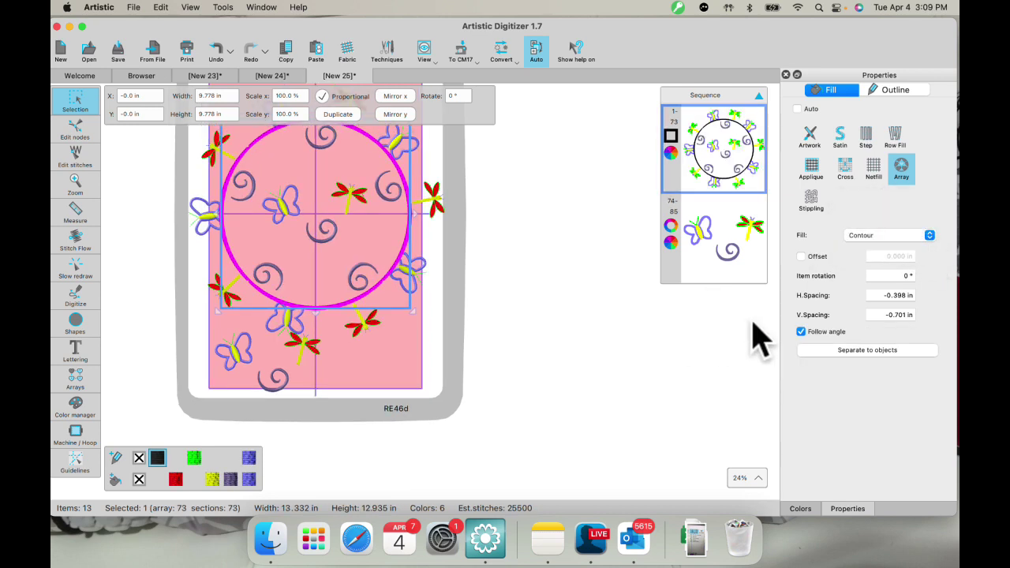
{"action": "left_click", "coordinate": [930, 235]}
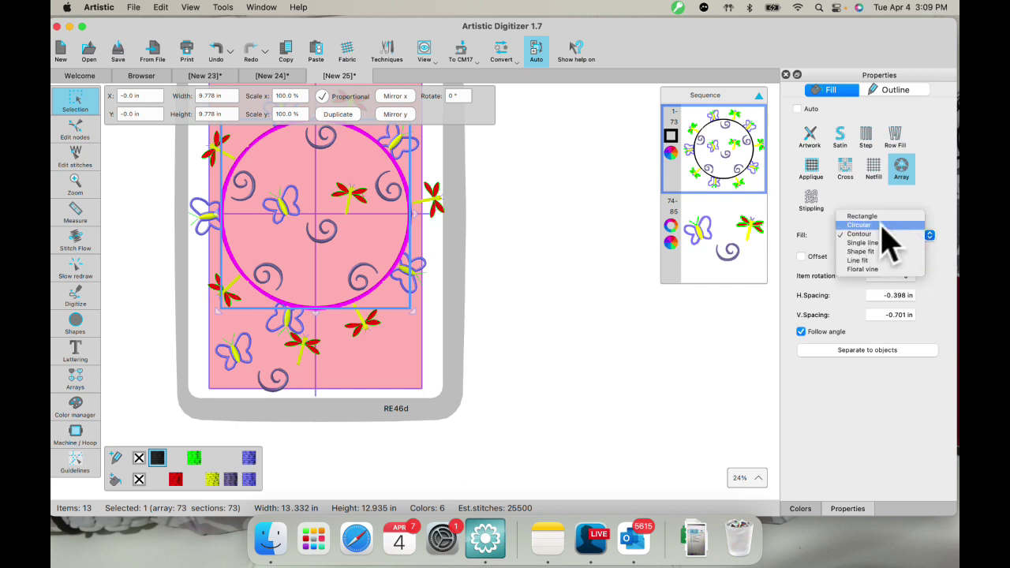
{"action": "left_click", "coordinate": [903, 227]}
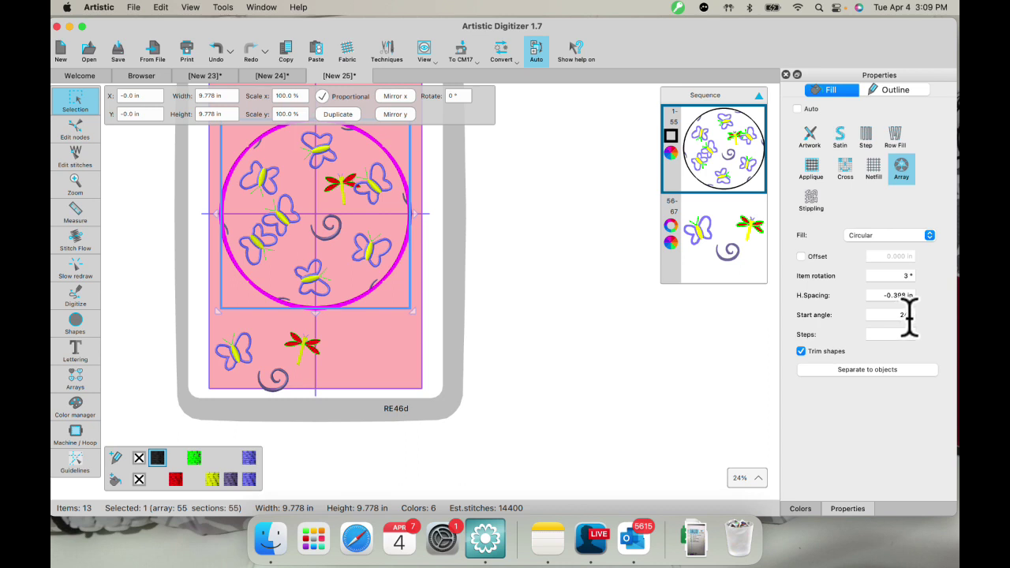
Set the circular array's start angle to 32° and enable a -0.591 in offset
{"action": "scroll", "coordinate": [909, 315], "scroll_direction": "up", "scroll_amount": 1}
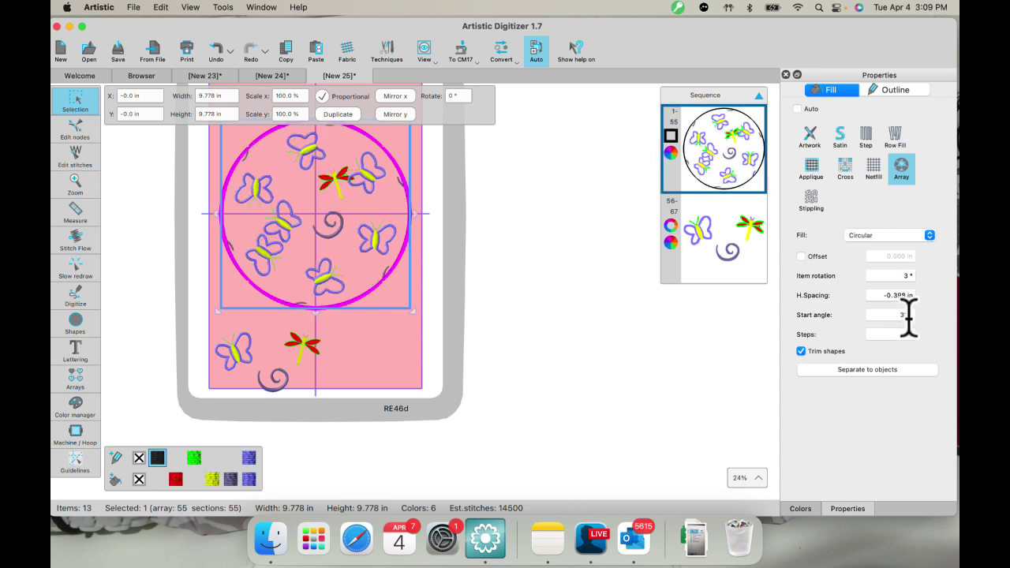
{"action": "scroll", "coordinate": [909, 316], "scroll_direction": "up", "scroll_amount": 1}
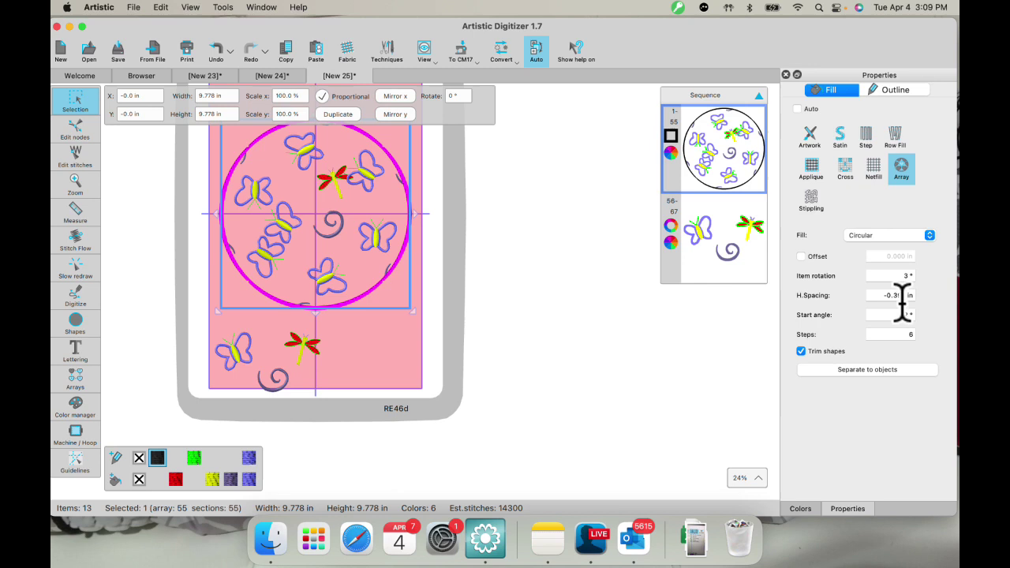
{"action": "left_click", "coordinate": [801, 257]}
{"action": "scroll", "coordinate": [902, 257], "scroll_direction": "up", "scroll_amount": 1}
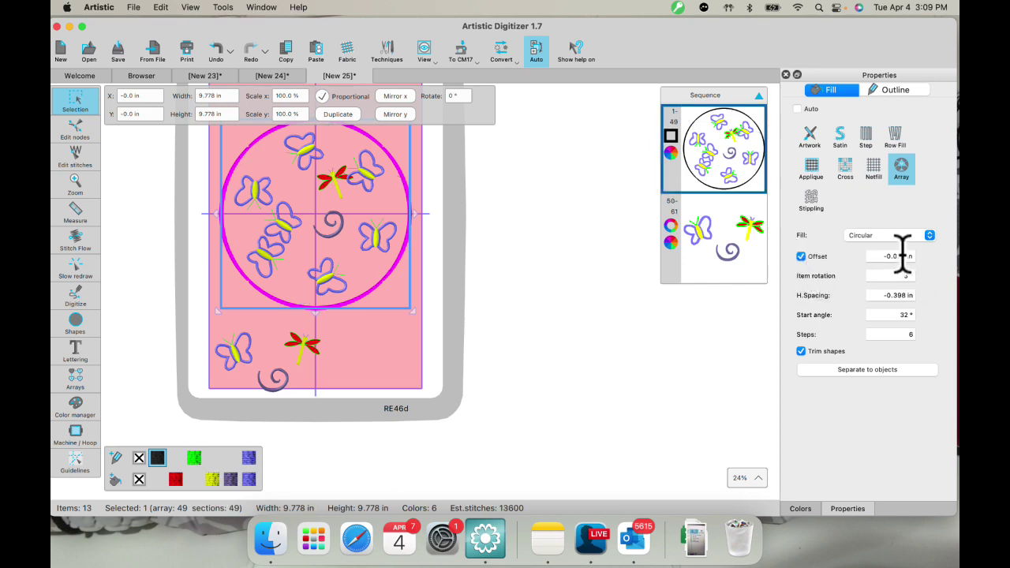
{"action": "scroll", "coordinate": [901, 256], "scroll_direction": "down", "scroll_amount": 1}
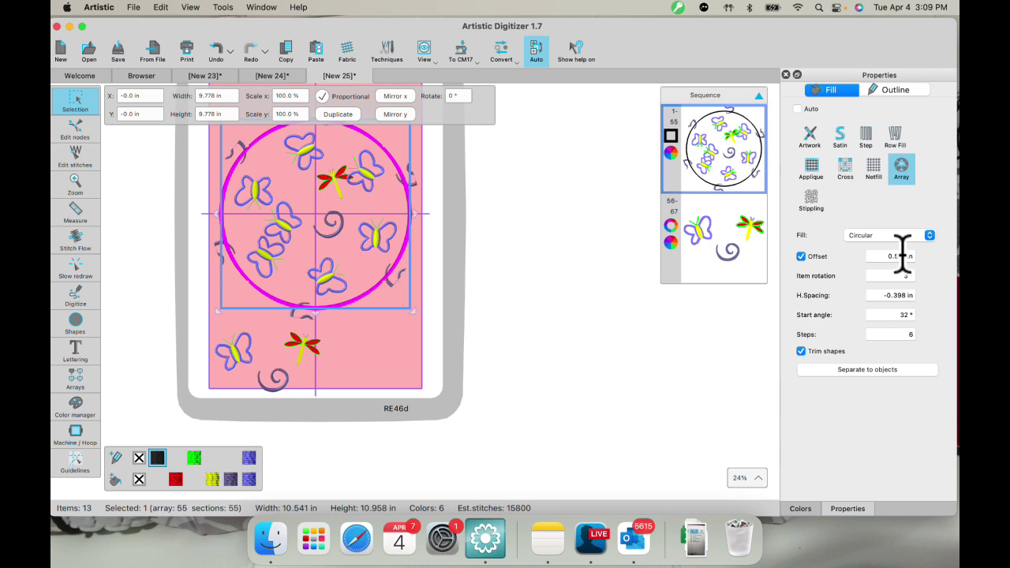
{"action": "scroll", "coordinate": [902, 256], "scroll_direction": "up", "scroll_amount": 1}
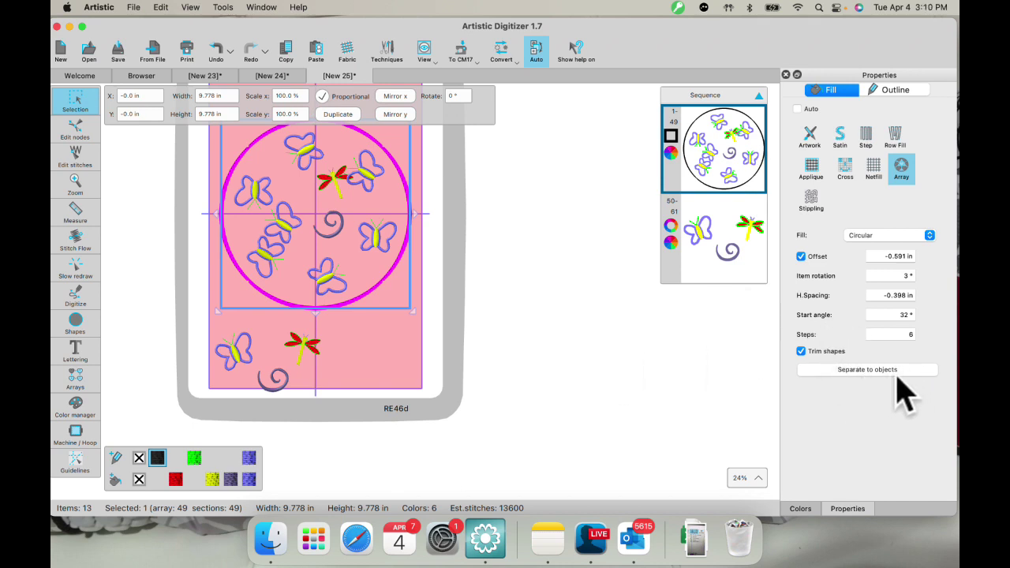
Enlarge the circular array to 17.444 in and move it right of the hoop
{"action": "left_click", "coordinate": [544, 364]}
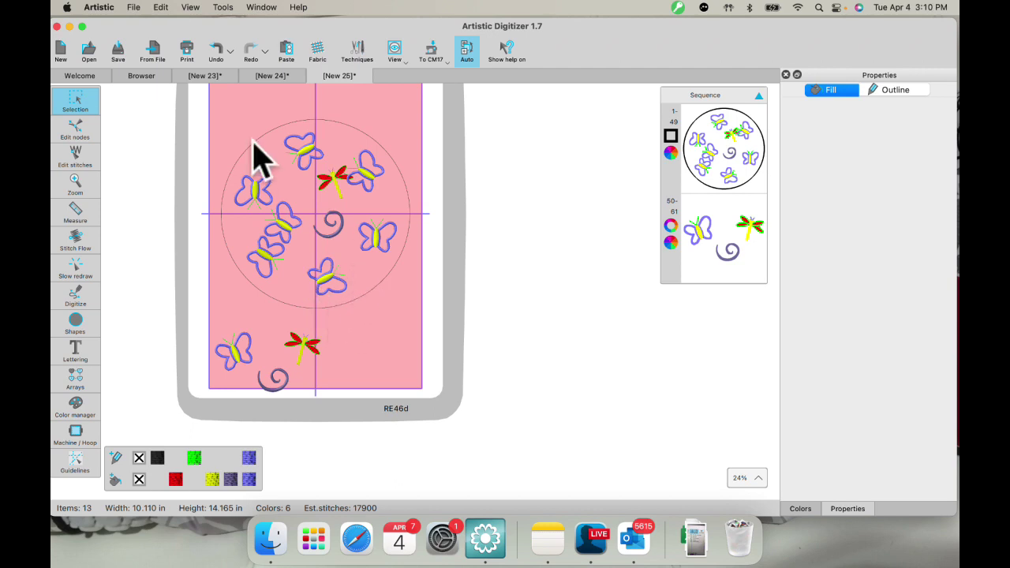
{"action": "left_click_drag", "start_coordinate": [205, 103], "coordinate": [576, 444]}
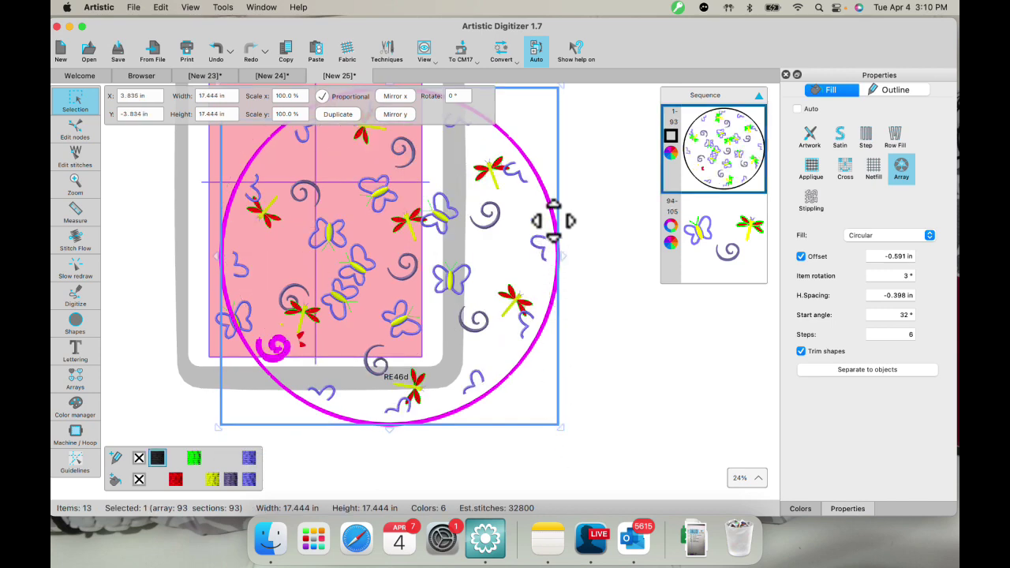
{"action": "left_click_drag", "start_coordinate": [547, 218], "coordinate": [812, 260]}
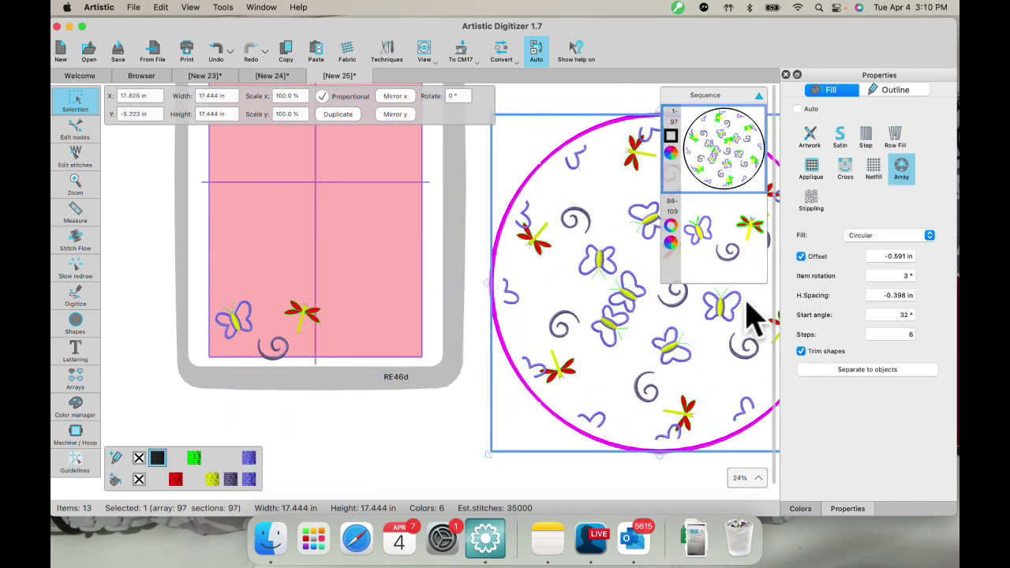
Make the array denser by setting horizontal spacing to -0.898 in
{"action": "scroll", "coordinate": [714, 300], "scroll_direction": "left", "scroll_amount": 5}
{"action": "scroll", "coordinate": [710, 304], "scroll_direction": "right", "scroll_amount": 10}
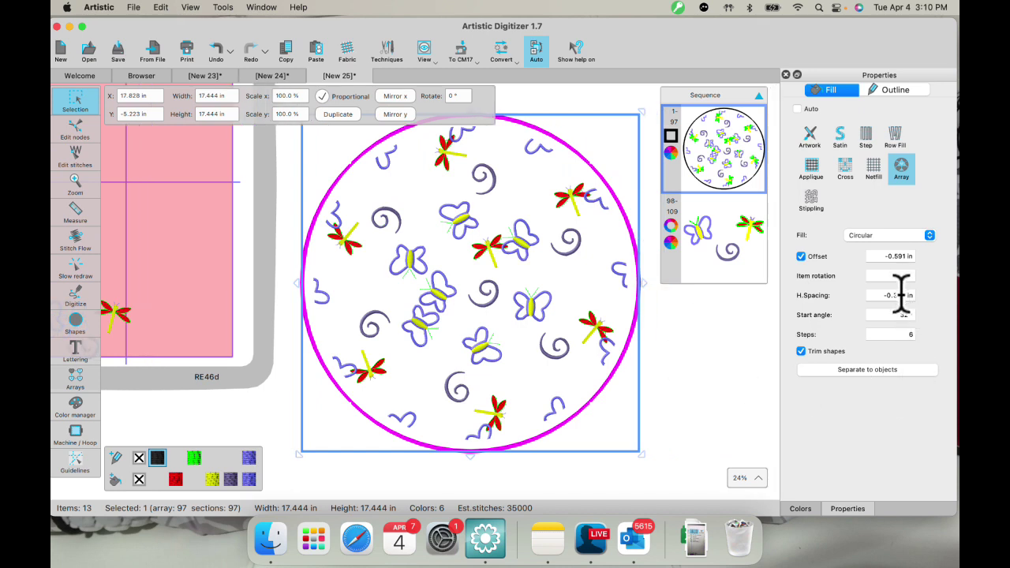
{"action": "scroll", "coordinate": [900, 293], "scroll_direction": "down", "scroll_amount": 1}
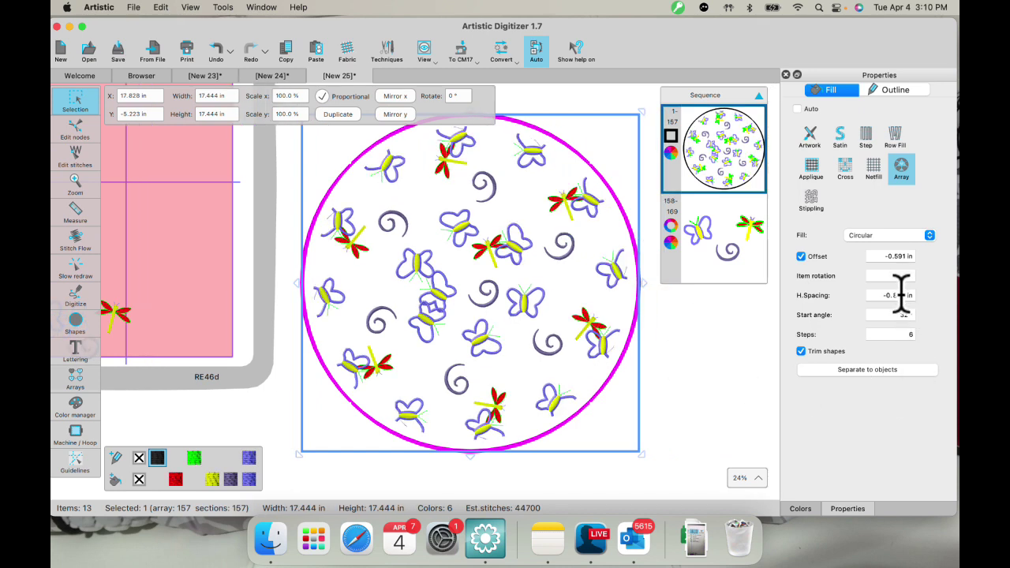
{"action": "scroll", "coordinate": [900, 294], "scroll_direction": "down", "scroll_amount": 1}
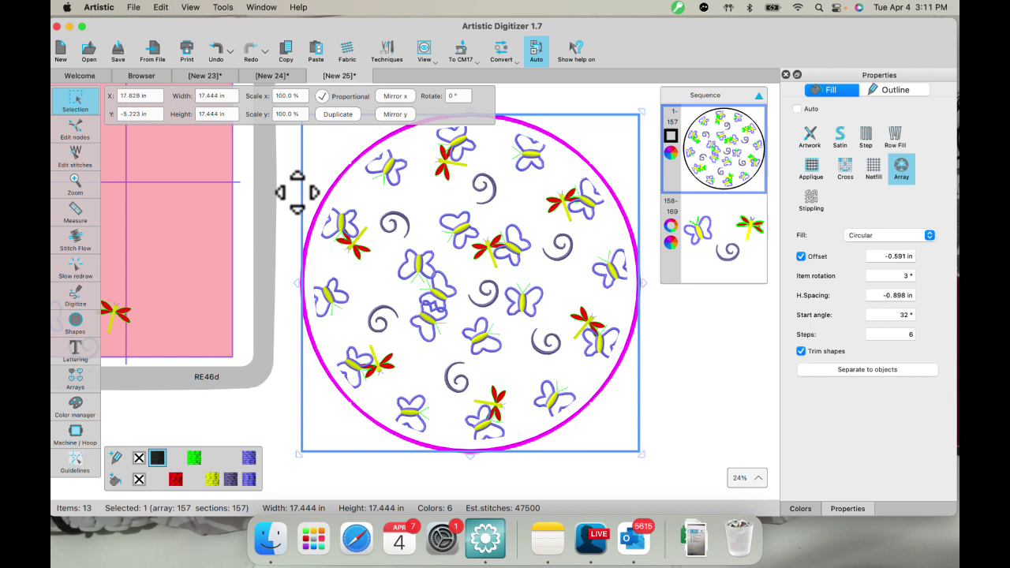
{"action": "left_click", "coordinate": [68, 378]}
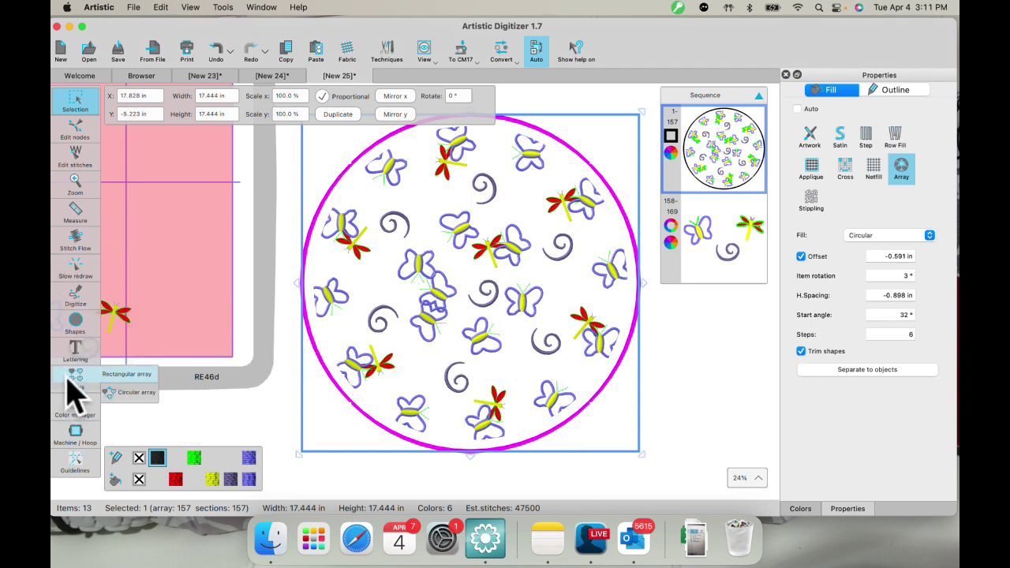